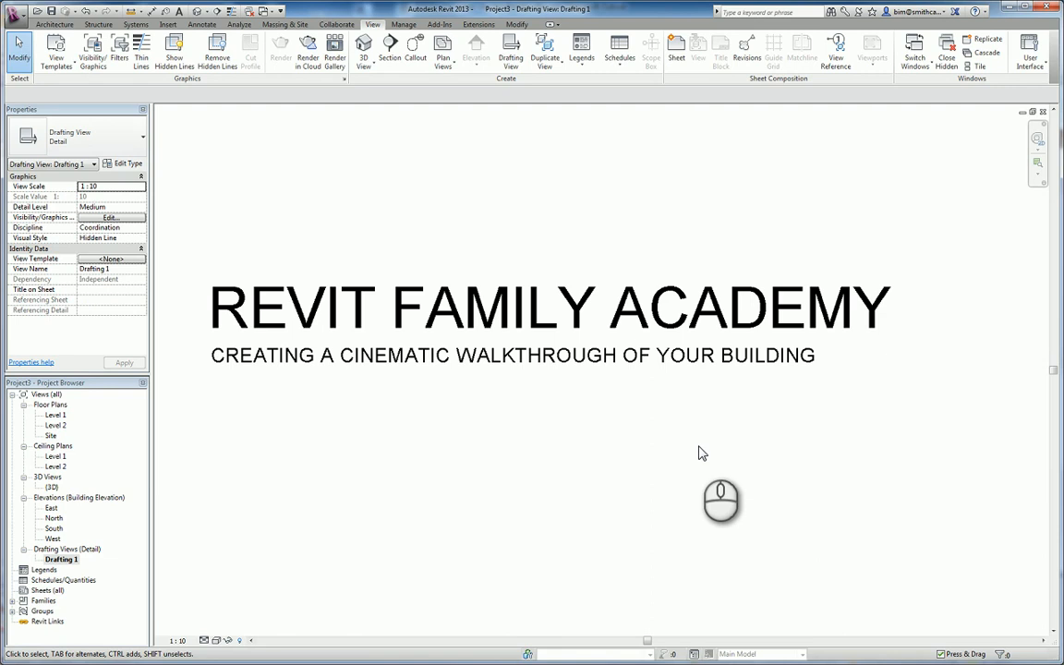
- Open the Level 1 floor plan
{"action": "double_click", "coordinate": [53, 415]}
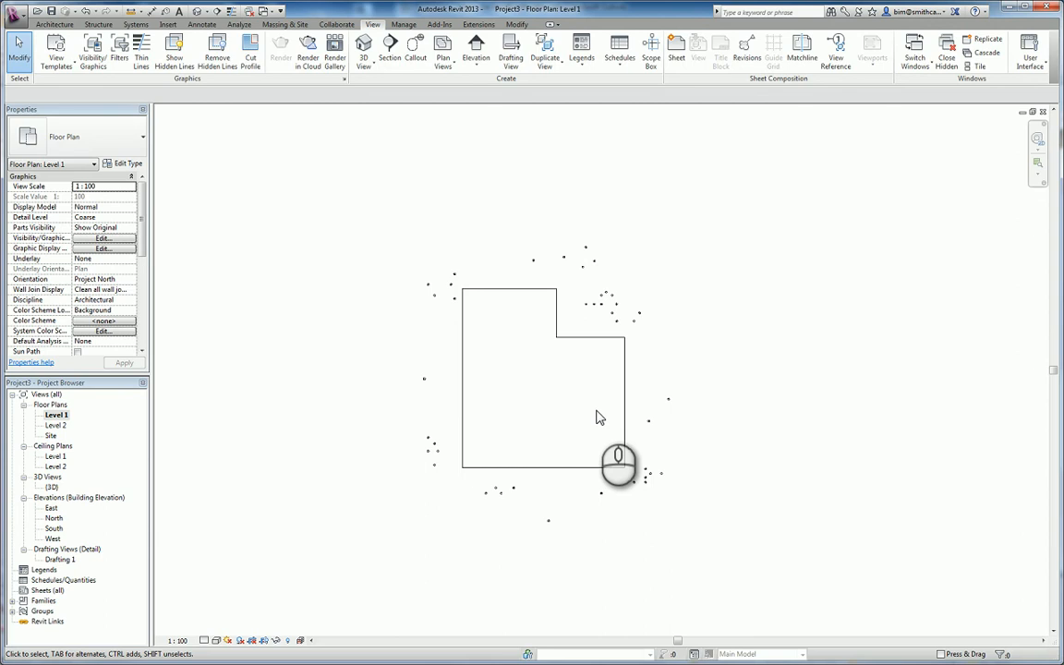
{"action": "middle_click_drag", "start_coordinate": [605, 423], "coordinate": [593, 415]}
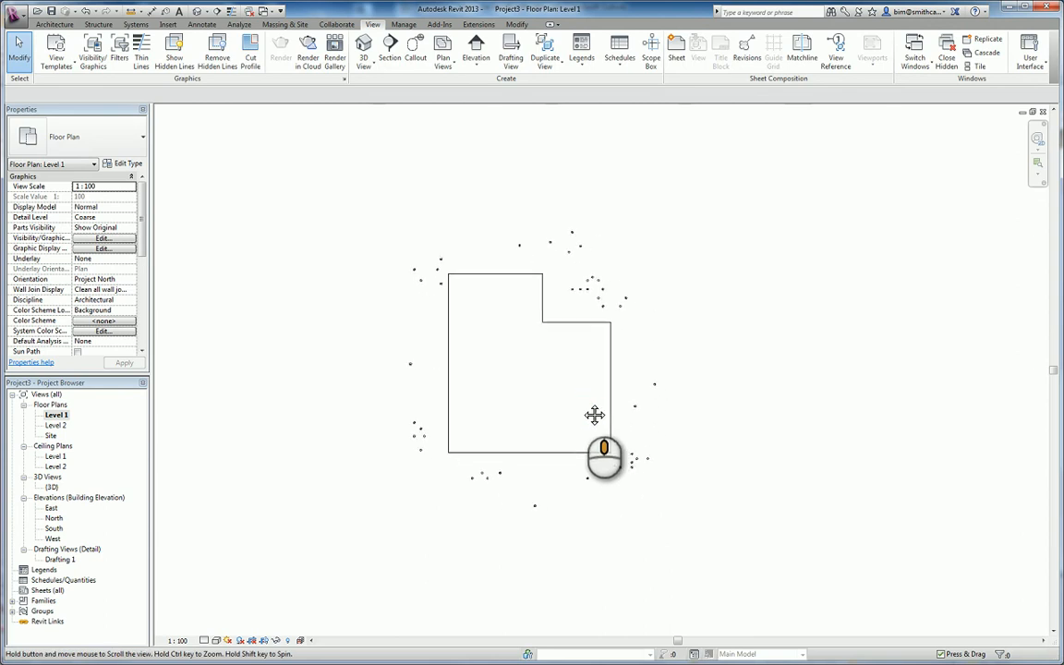
- Examine the building mass and surrounding trees in the default 3D view, and return to the Level 1 plan
{"action": "left_click", "coordinate": [200, 11]}
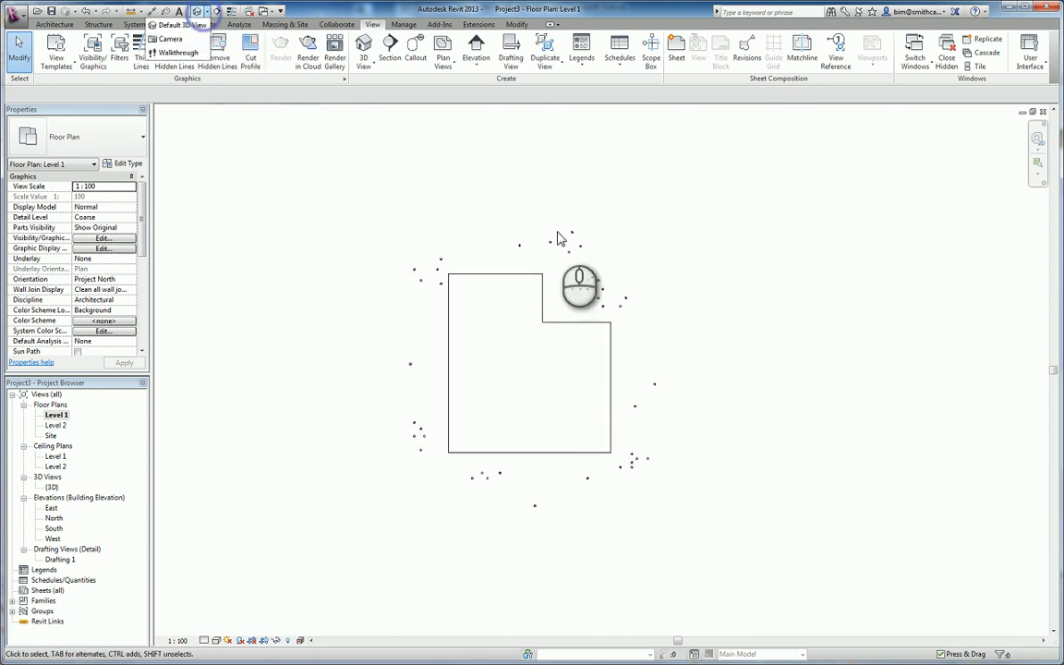
{"action": "left_click", "coordinate": [173, 26]}
{"action": "middle_click_drag", "start_coordinate": [601, 343], "coordinate": [519, 337], "text": "shift"}
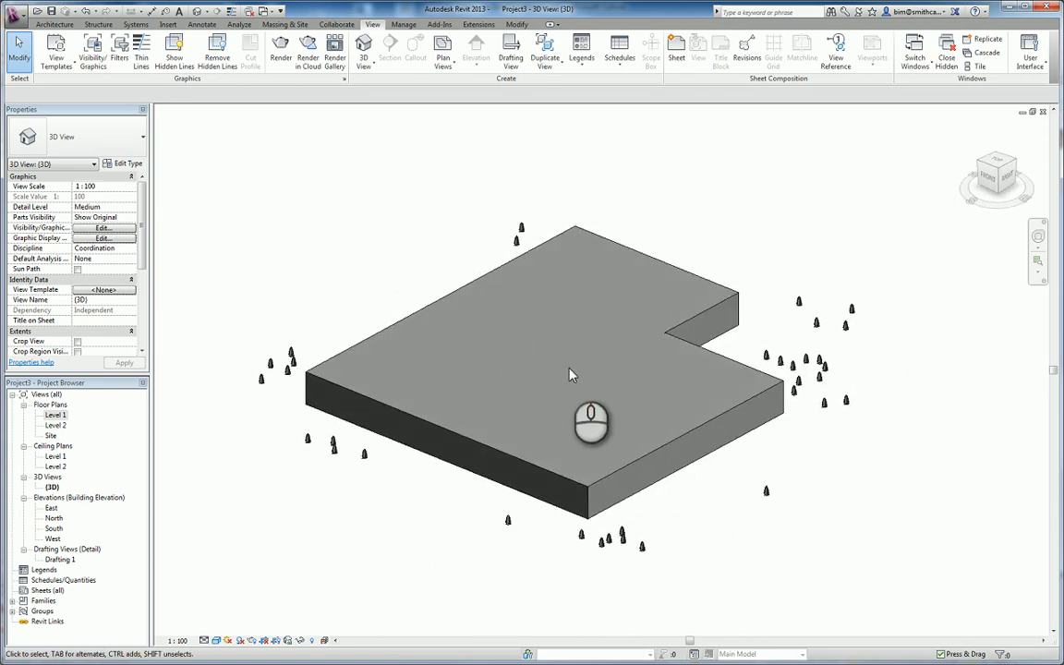
{"action": "left_click", "coordinate": [1042, 111]}
{"action": "middle_click_drag", "start_coordinate": [630, 350], "coordinate": [664, 354]}
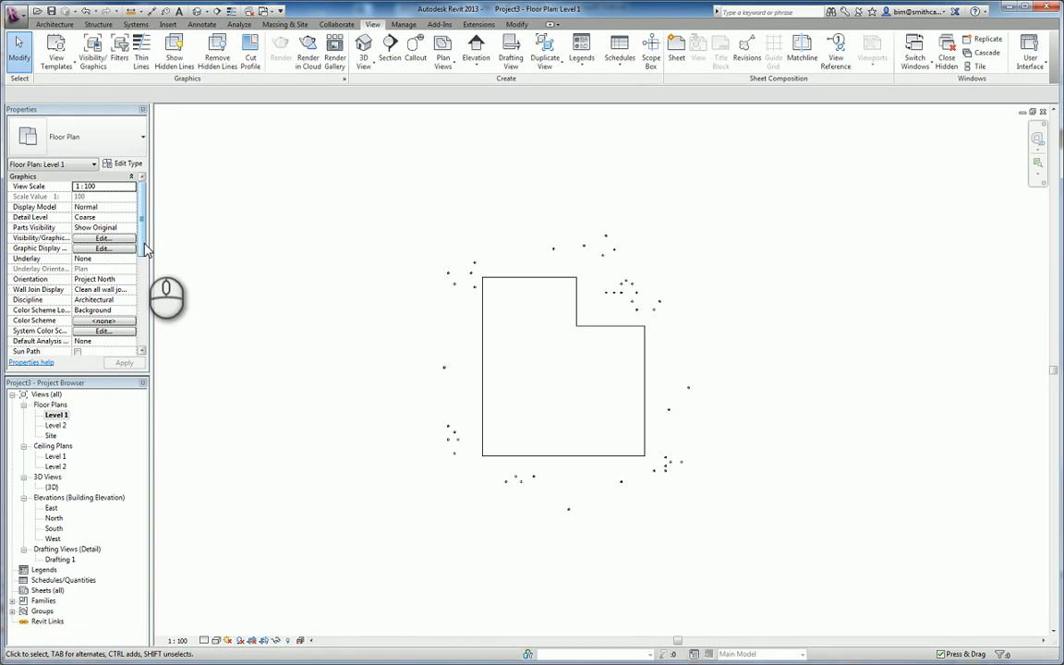
- Set the top offset of the Level 1 plan's view range to 60000
{"action": "left_click_drag", "start_coordinate": [144, 249], "coordinate": [143, 347]}
{"action": "left_click", "coordinate": [202, 329]}
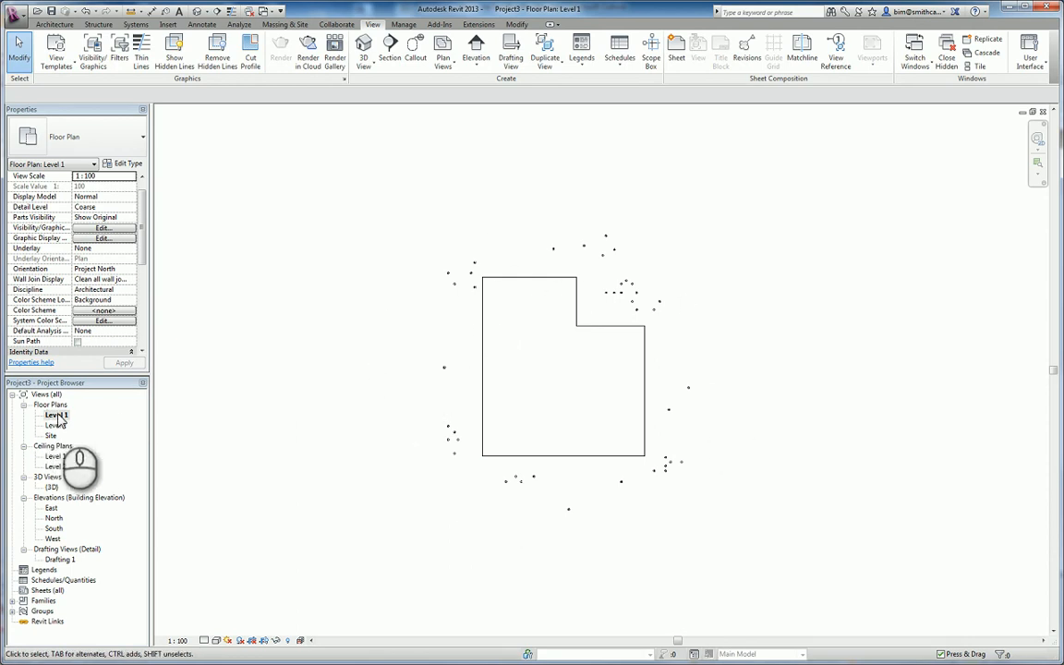
{"action": "left_click_drag", "start_coordinate": [141, 258], "coordinate": [144, 342]}
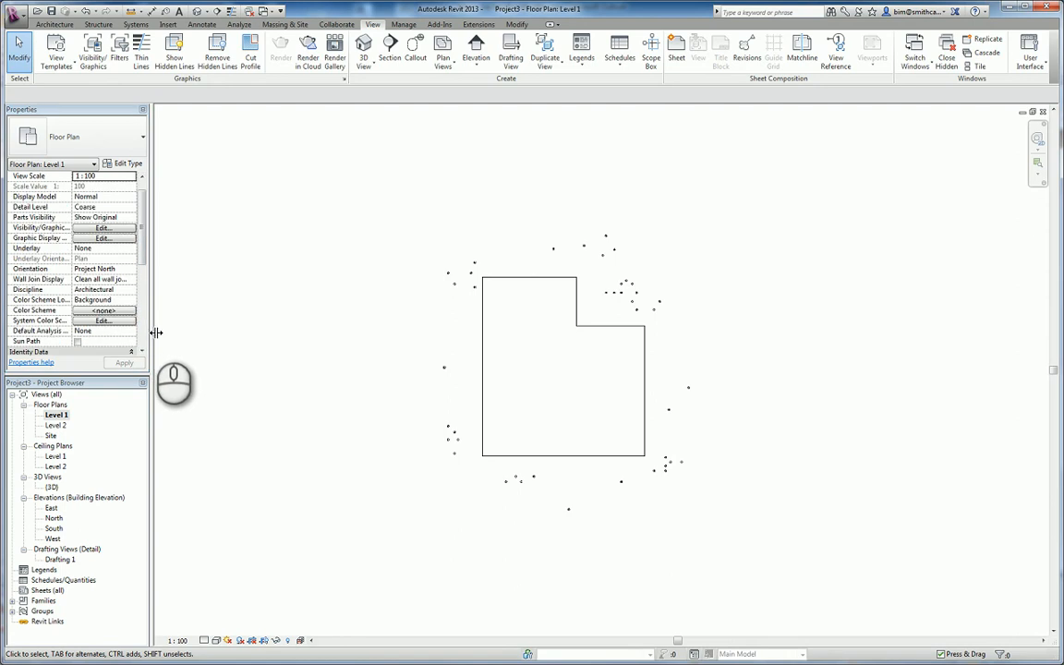
{"action": "left_click", "coordinate": [145, 332]}
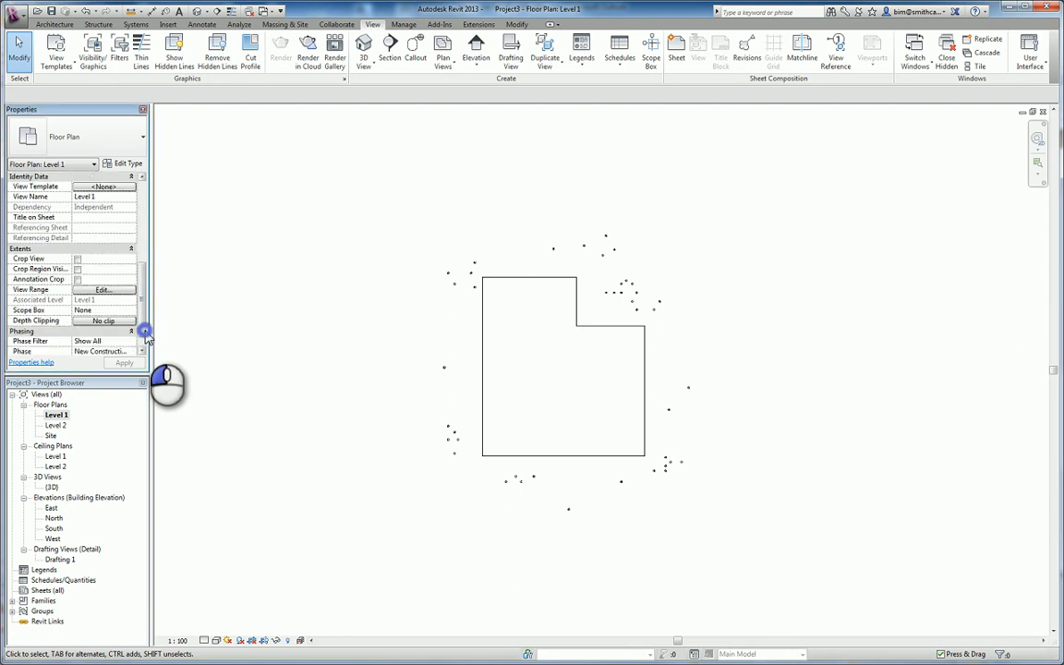
{"action": "left_click", "coordinate": [111, 290]}
{"action": "double_click", "coordinate": [665, 358]}
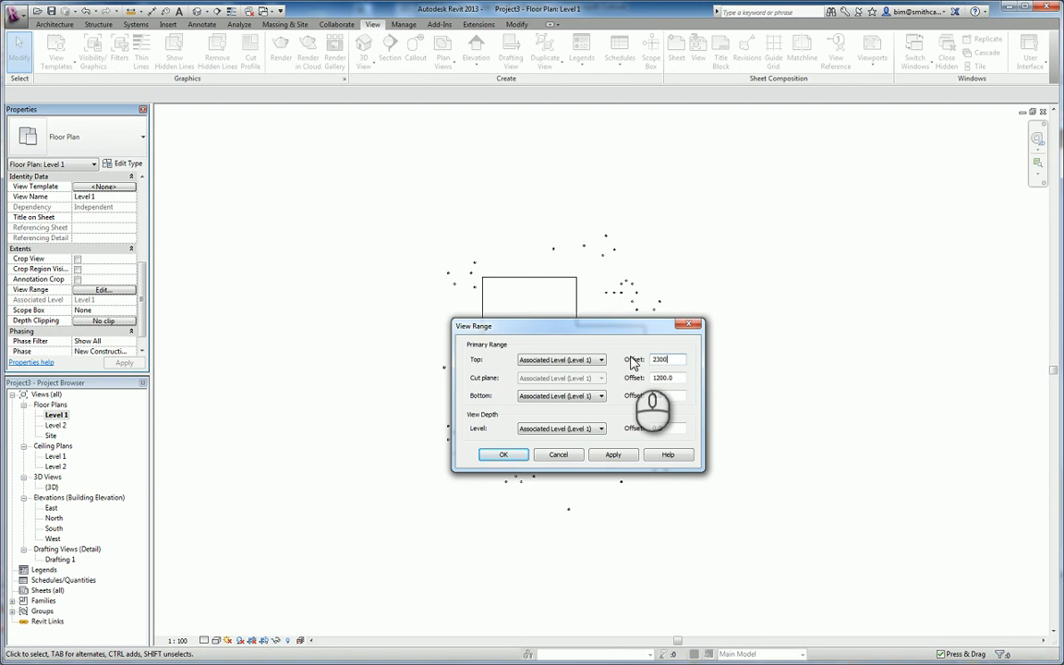
{"action": "type", "text": "2300"}
{"action": "left_click", "coordinate": [665, 377]}
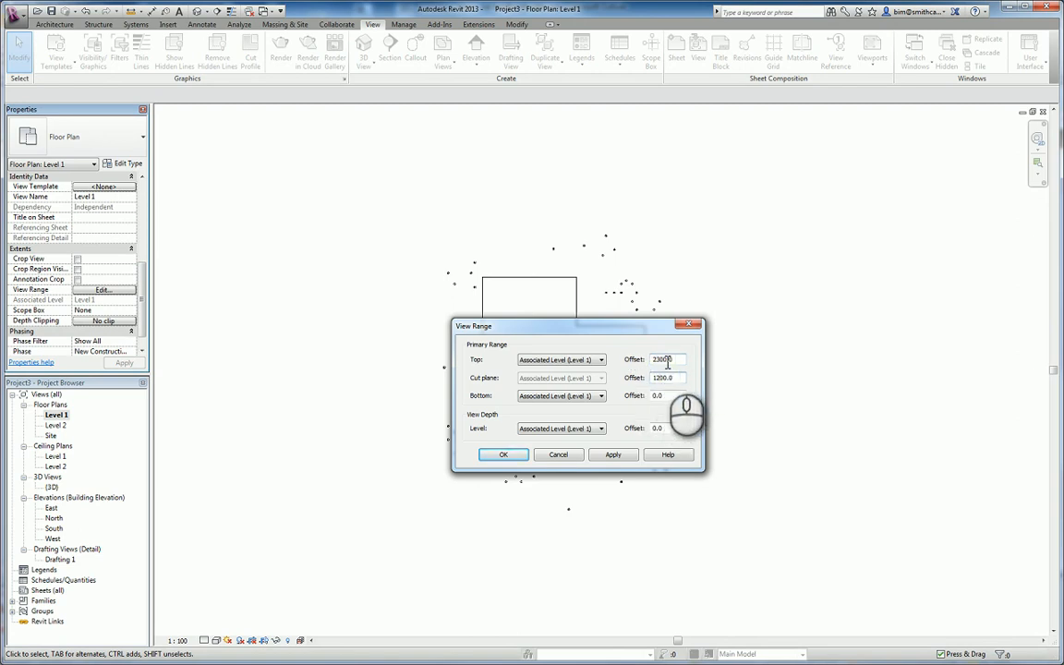
{"action": "double_click", "coordinate": [667, 359]}
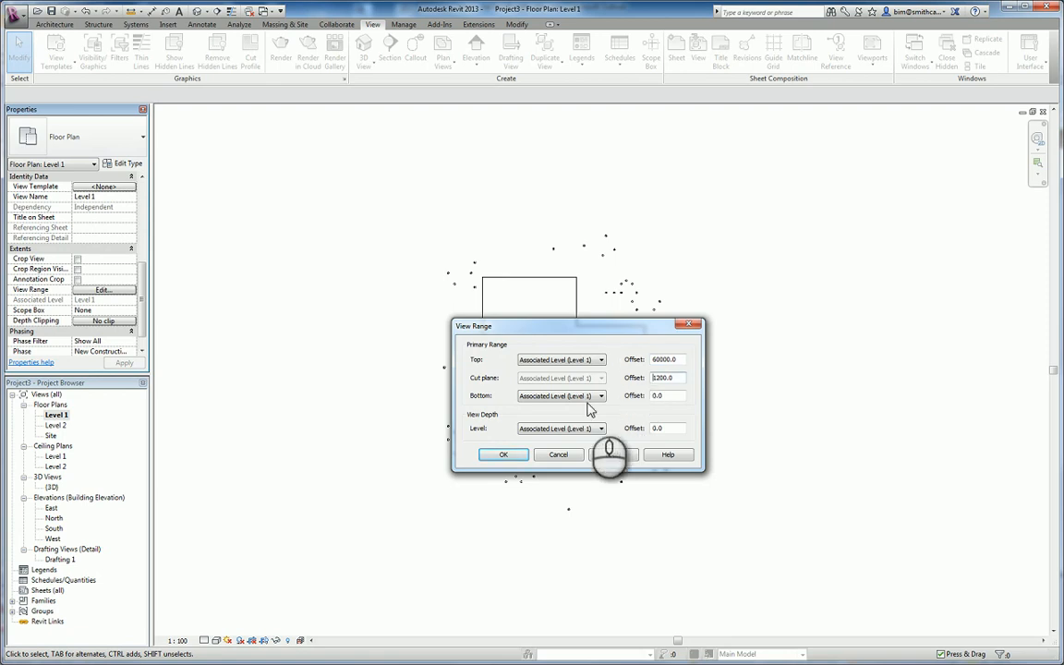
{"action": "left_click", "coordinate": [503, 454]}
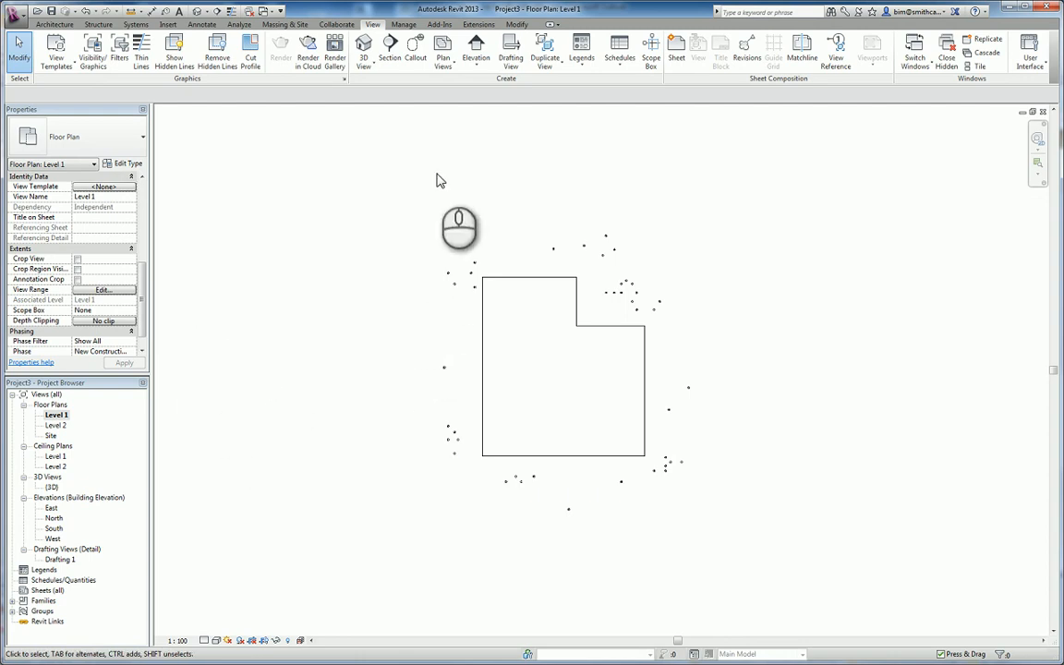
- Start a perspective Walkthrough with the camera offset set to 50000 from Level 1
{"action": "left_click", "coordinate": [363, 61]}
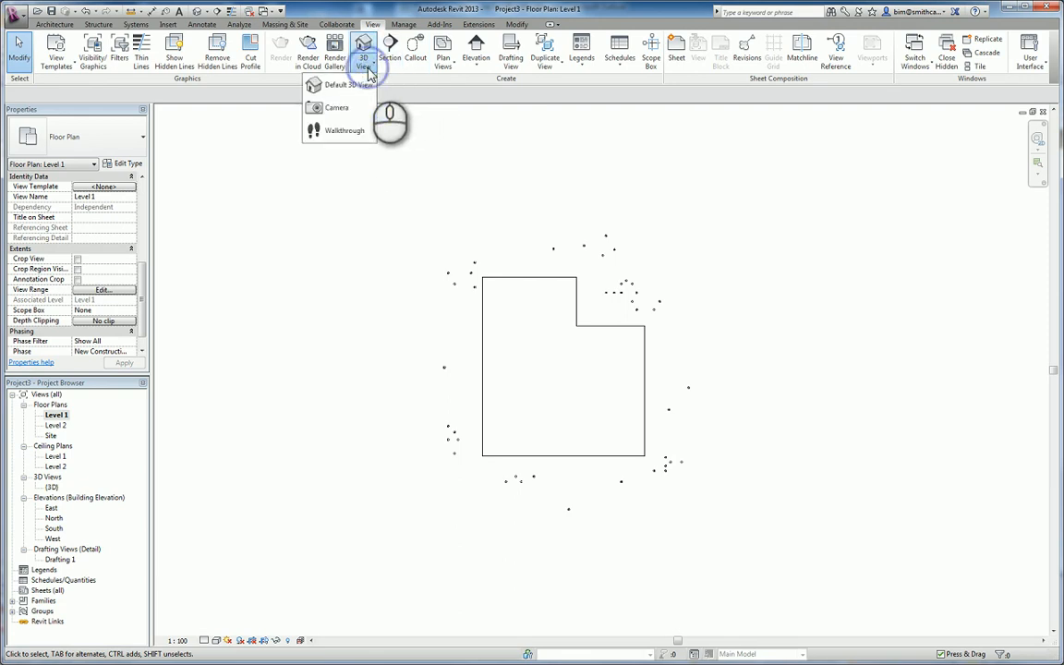
{"action": "left_click", "coordinate": [343, 130]}
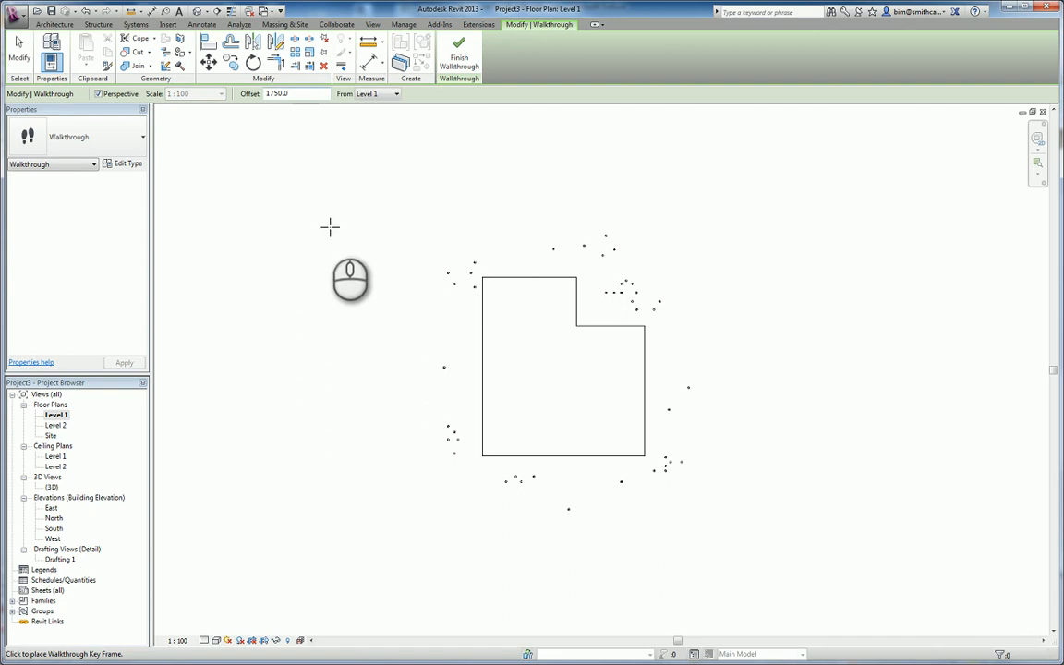
{"action": "left_click_drag", "start_coordinate": [306, 94], "coordinate": [246, 98]}
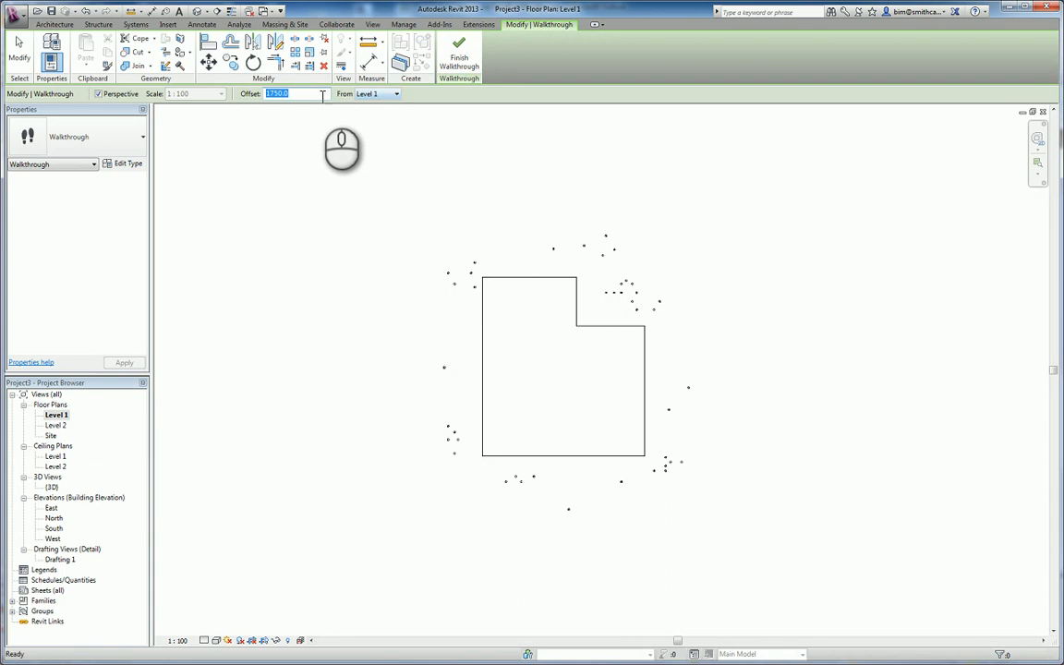
{"action": "left_click_drag", "start_coordinate": [317, 94], "coordinate": [232, 96]}
{"action": "type", "text": "5000"}
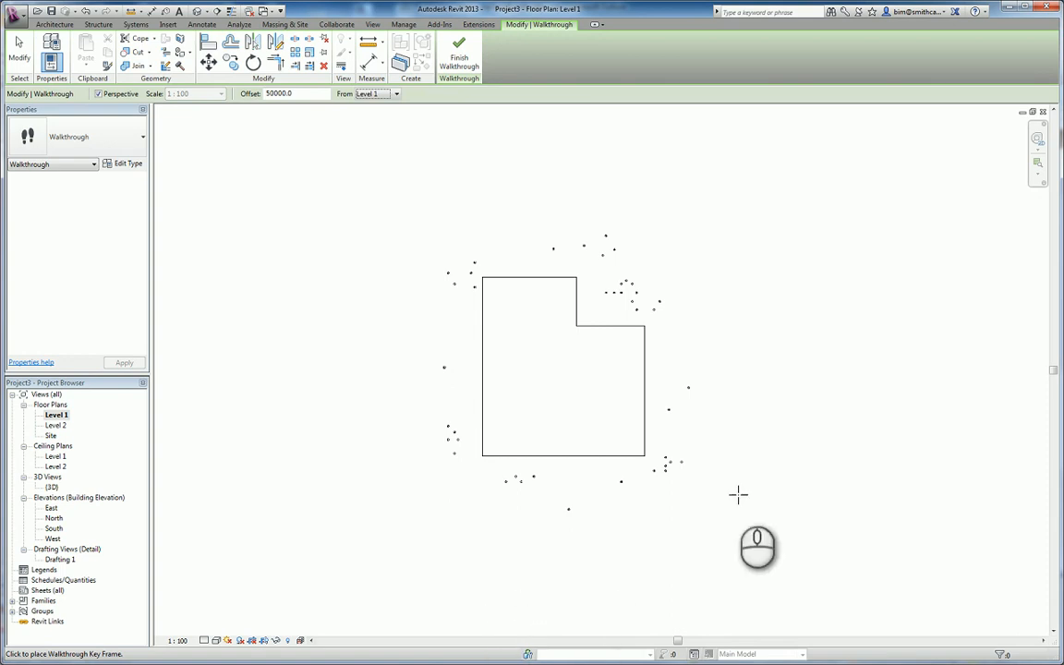
- Draw a closed walkthrough path of seven key frames looping around the building, starting and ending below its south side
{"action": "left_click", "coordinate": [562, 624]}
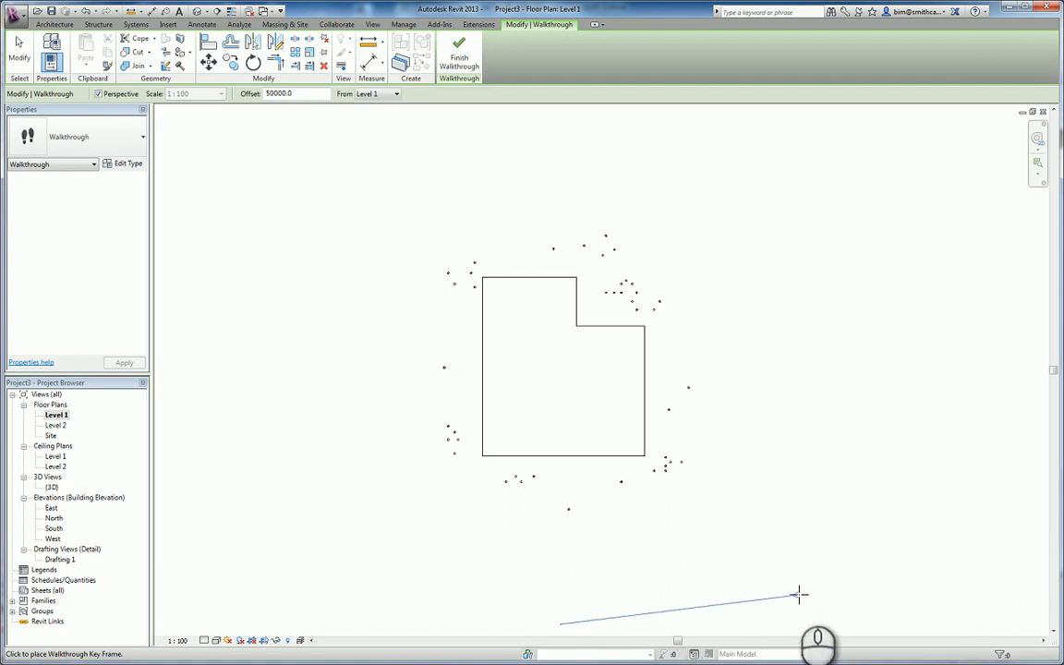
{"action": "left_click", "coordinate": [891, 489]}
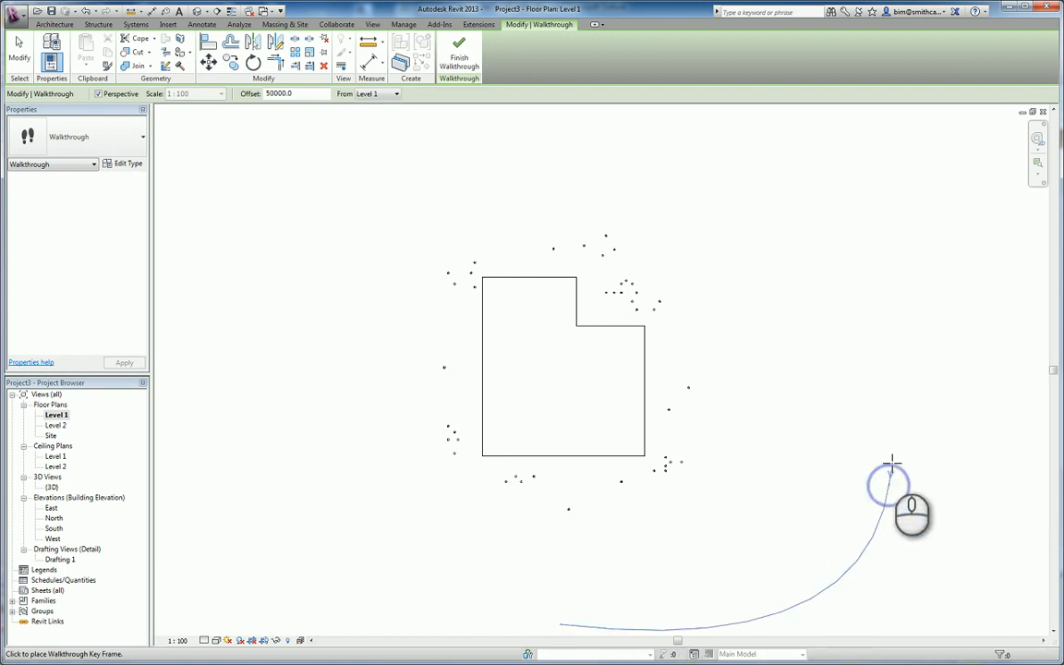
{"action": "left_click", "coordinate": [836, 170]}
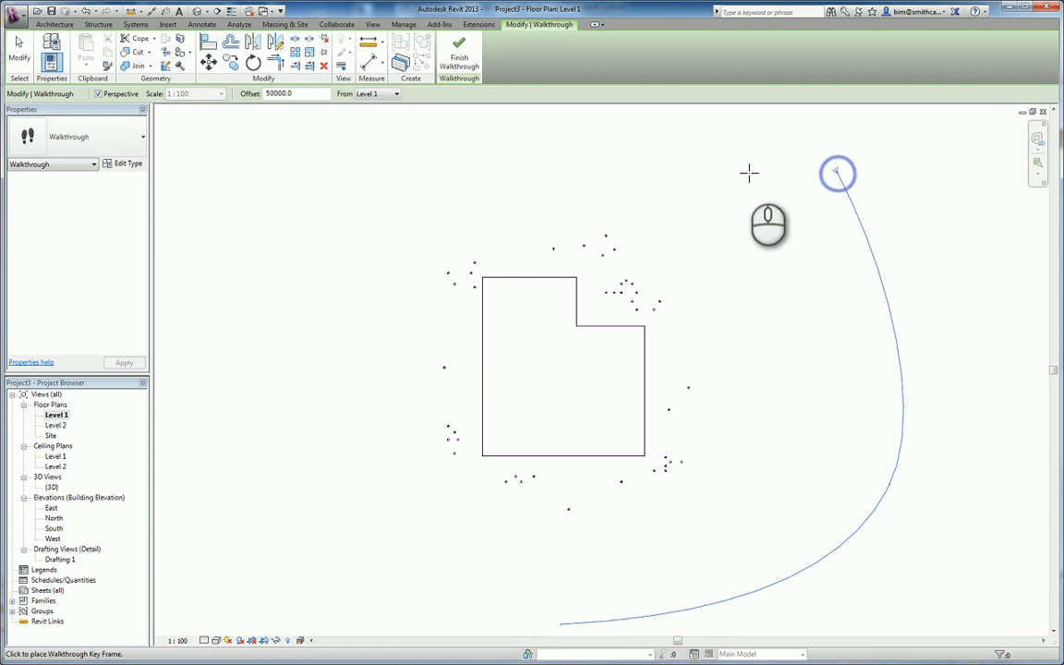
{"action": "left_click", "coordinate": [494, 135]}
{"action": "left_click", "coordinate": [285, 174]}
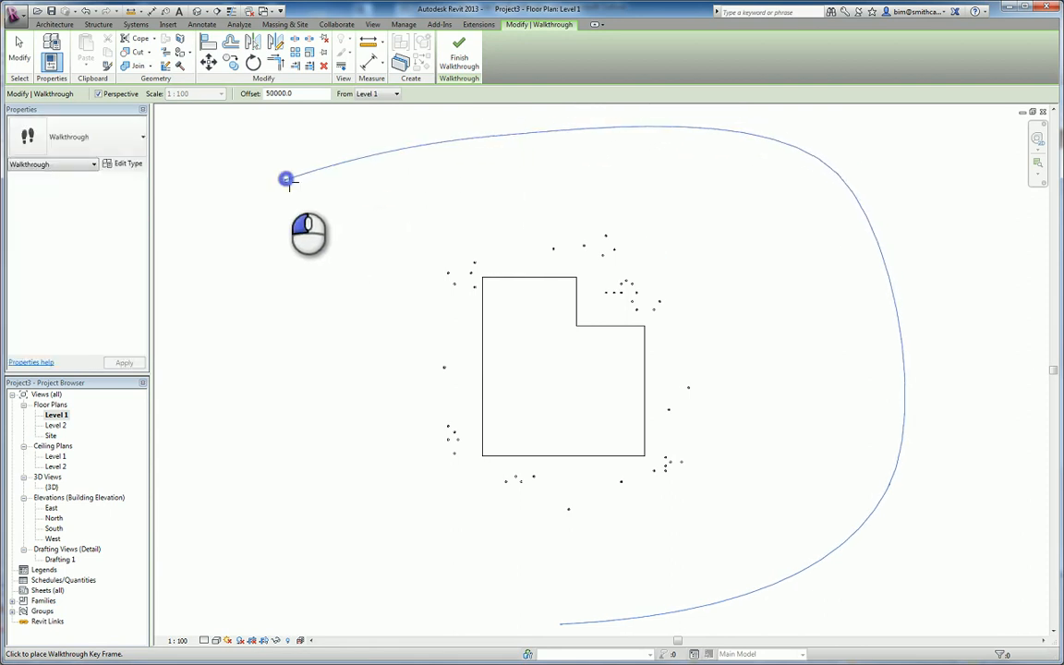
{"action": "left_click", "coordinate": [297, 490]}
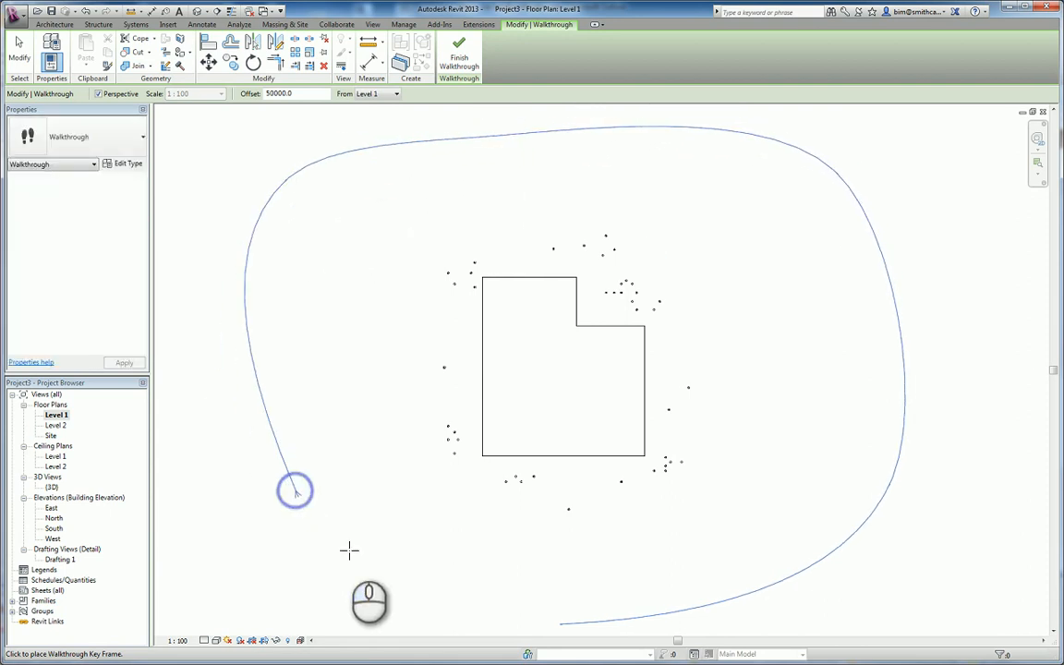
{"action": "left_click", "coordinate": [560, 625]}
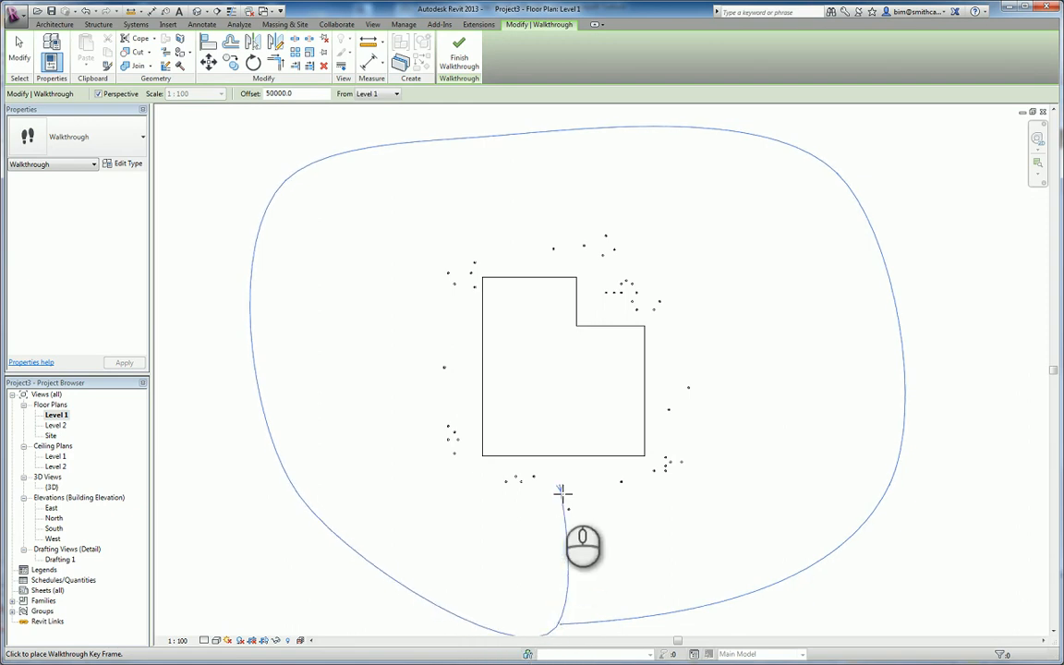
{"action": "key", "text": "Escape"}
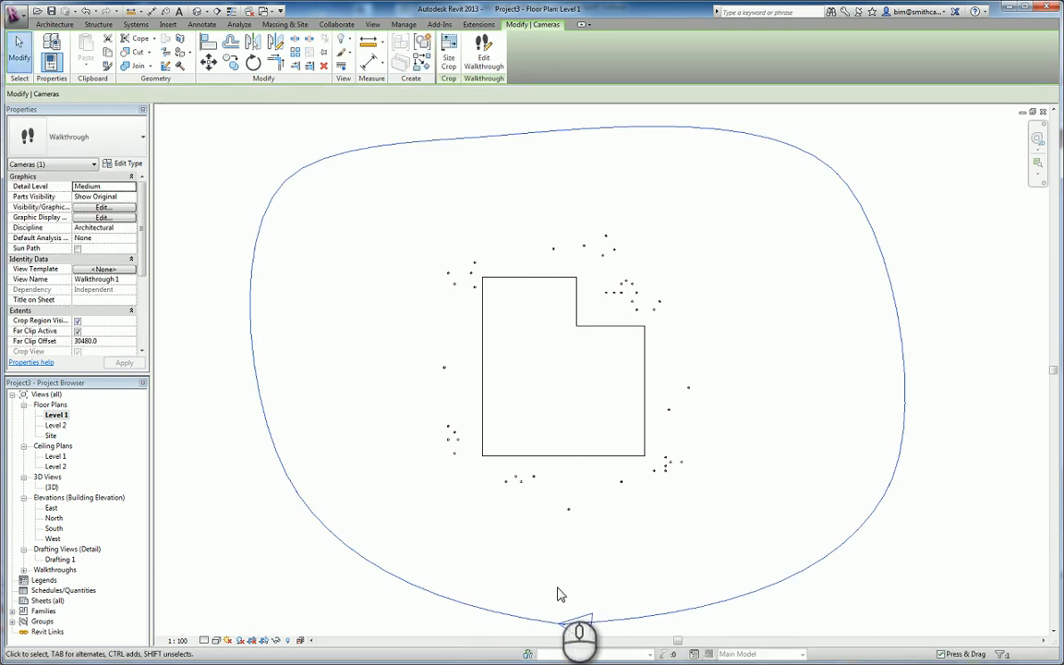
- Turn off Far Clip Active for the walkthrough camera
{"action": "middle_click_drag", "start_coordinate": [660, 619], "coordinate": [641, 600]}
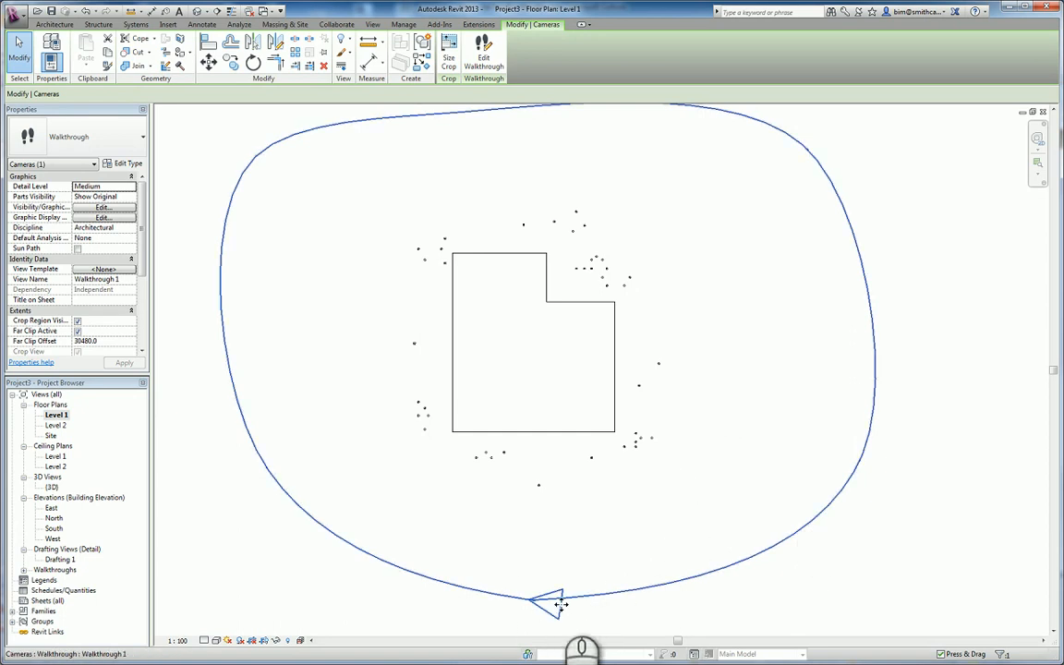
{"action": "scroll", "coordinate": [561, 604], "scroll_direction": "up", "scroll_amount": 5}
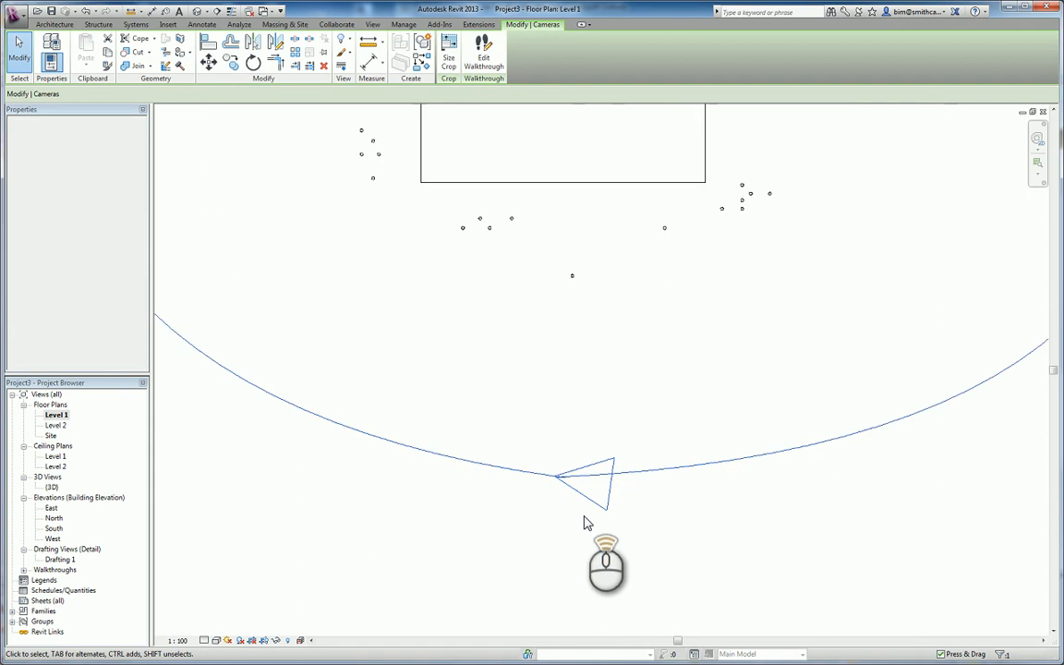
{"action": "scroll", "coordinate": [585, 522], "scroll_direction": "up", "scroll_amount": 2}
{"action": "left_click", "coordinate": [598, 479]}
{"action": "scroll", "coordinate": [570, 472], "scroll_direction": "up", "scroll_amount": 2}
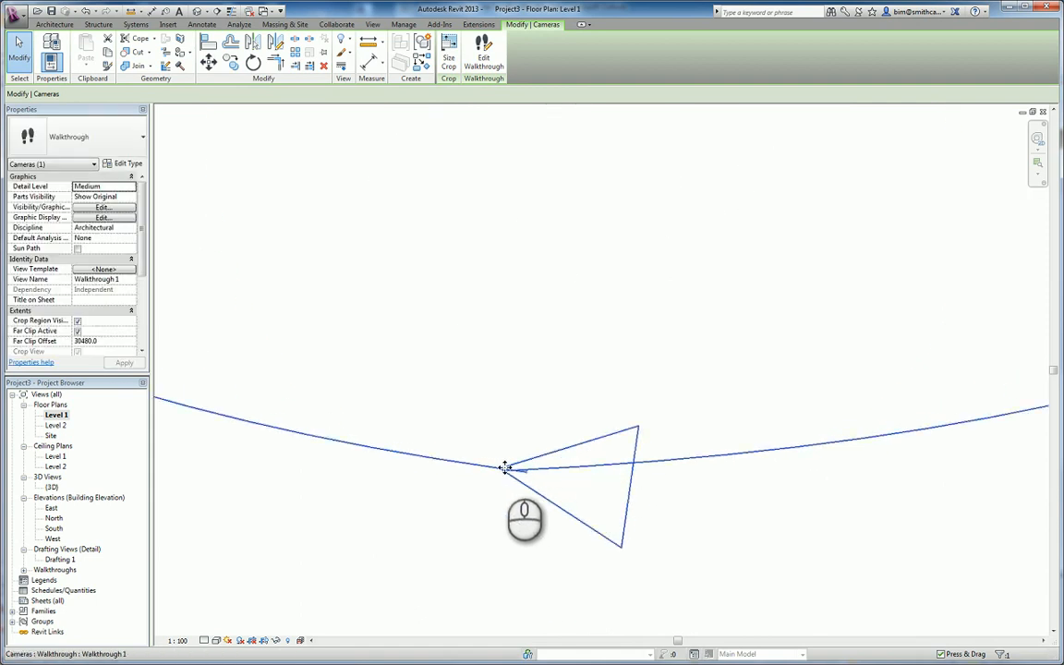
{"action": "scroll", "coordinate": [622, 458], "scroll_direction": "down", "scroll_amount": 3}
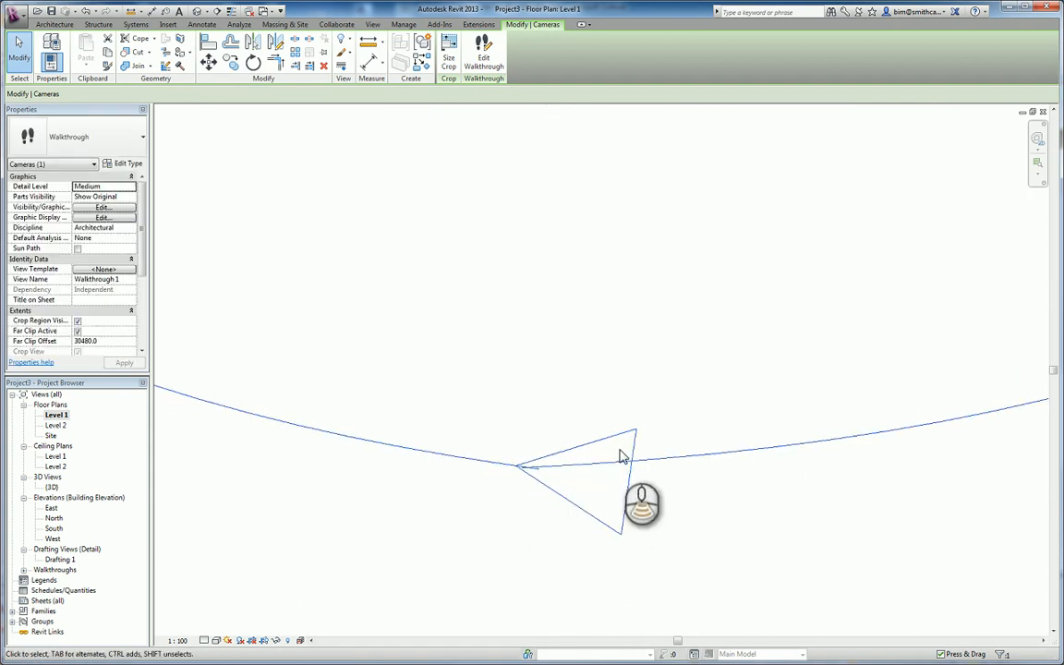
{"action": "middle_click_drag", "start_coordinate": [621, 457], "coordinate": [600, 493]}
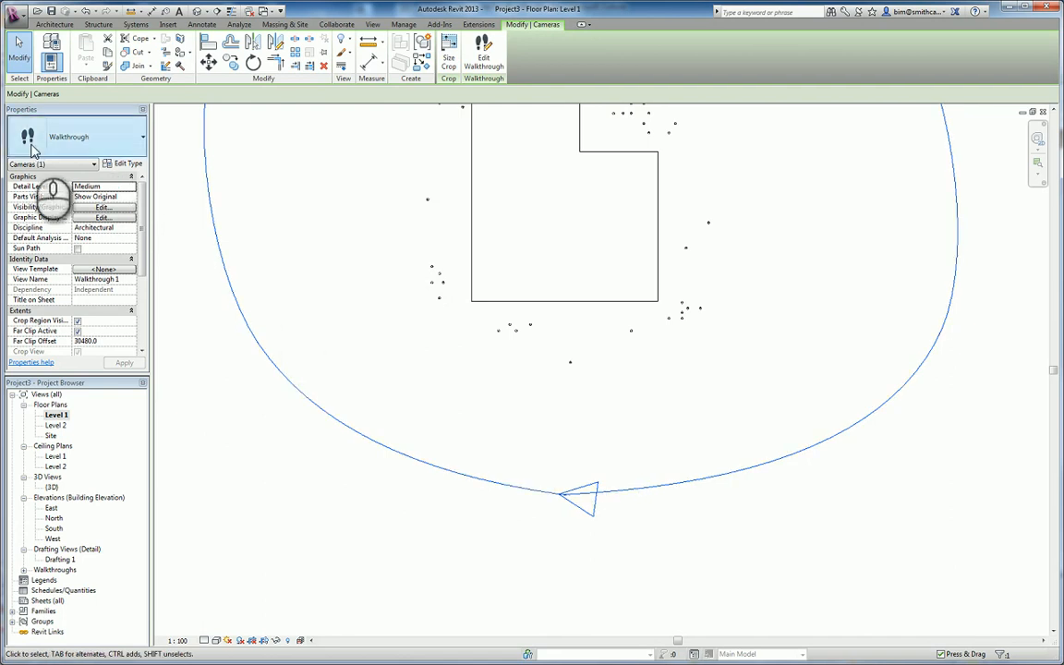
{"action": "left_click_drag", "start_coordinate": [146, 235], "coordinate": [144, 275]}
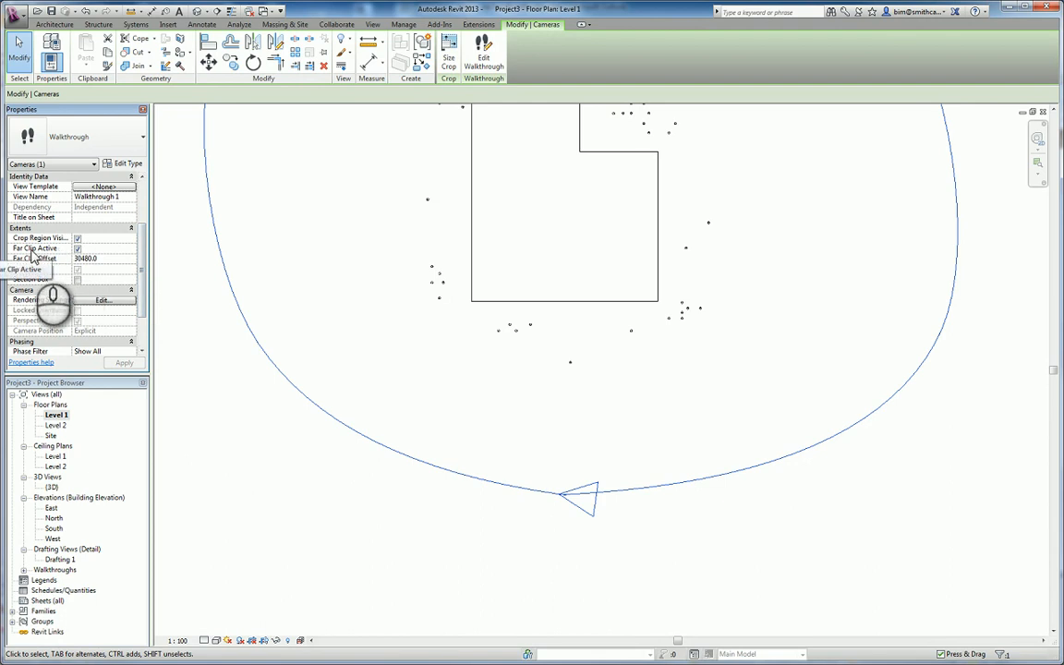
{"action": "left_click", "coordinate": [591, 494]}
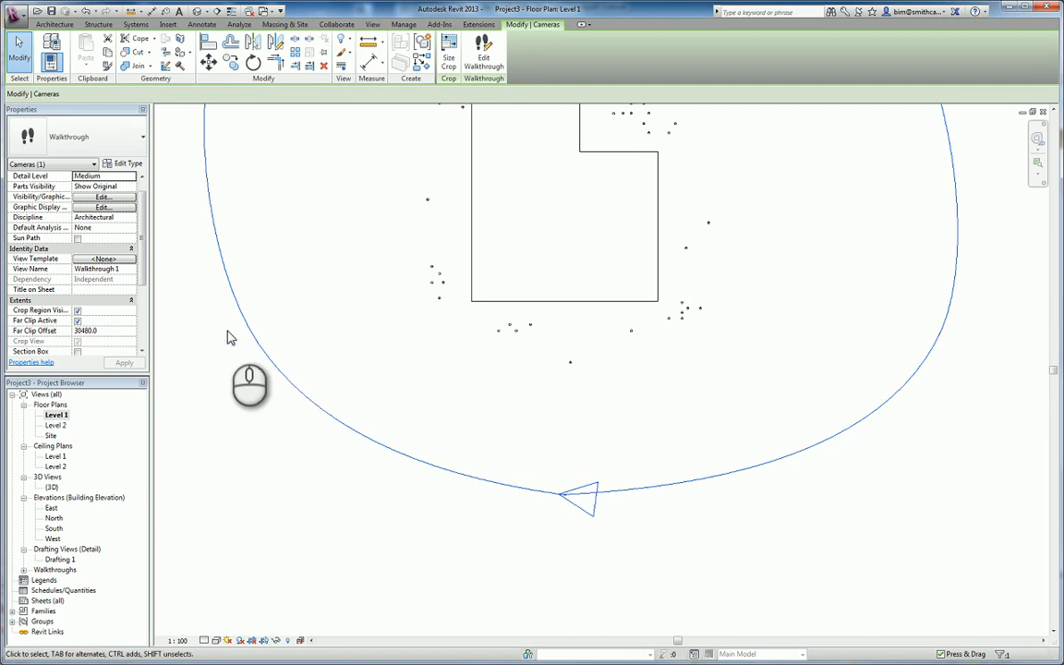
{"action": "left_click", "coordinate": [77, 320]}
{"action": "left_click", "coordinate": [126, 363]}
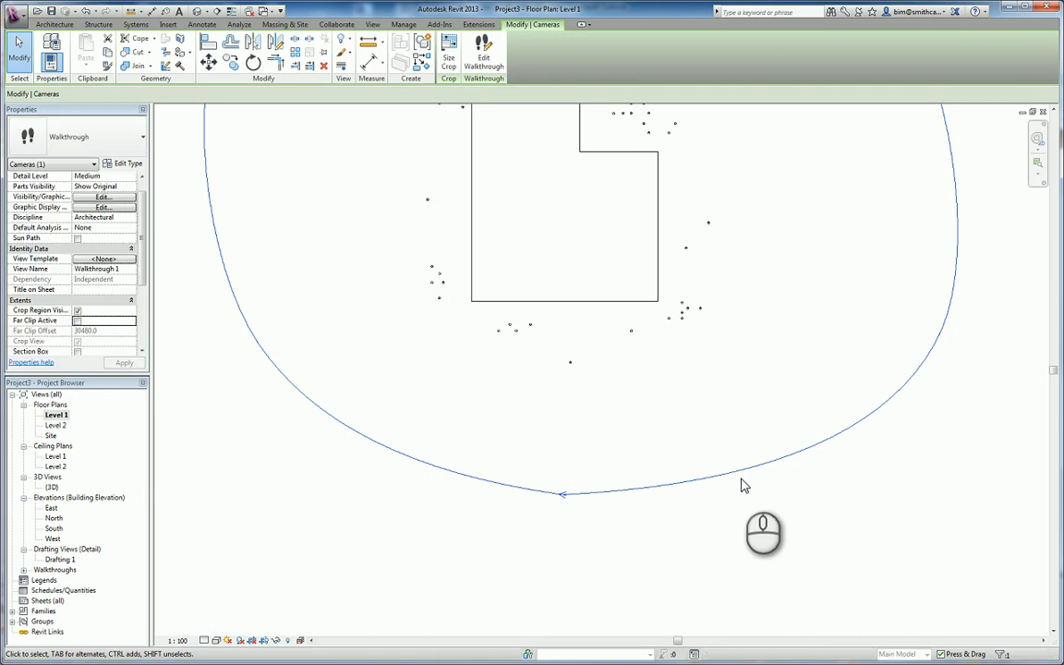
- Edit the walkthrough and turn the camera target at the last key frame, south of the building, from the path direction towards the building
{"action": "middle_click_drag", "start_coordinate": [729, 444], "coordinate": [711, 477]}
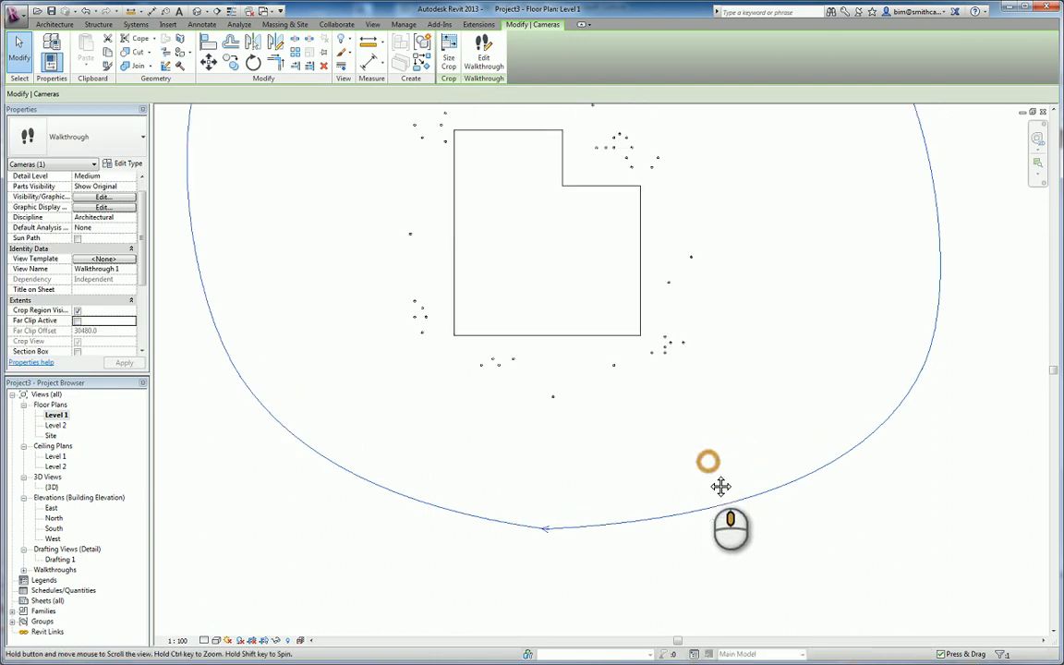
{"action": "scroll", "coordinate": [708, 473], "scroll_direction": "down", "scroll_amount": 4}
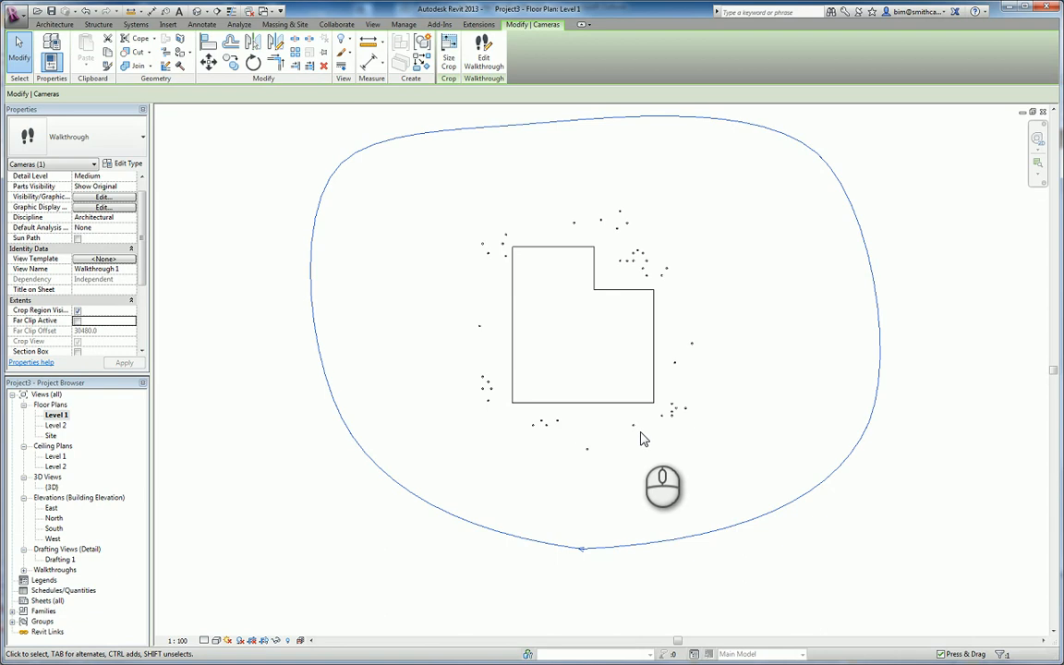
{"action": "left_click", "coordinate": [476, 73]}
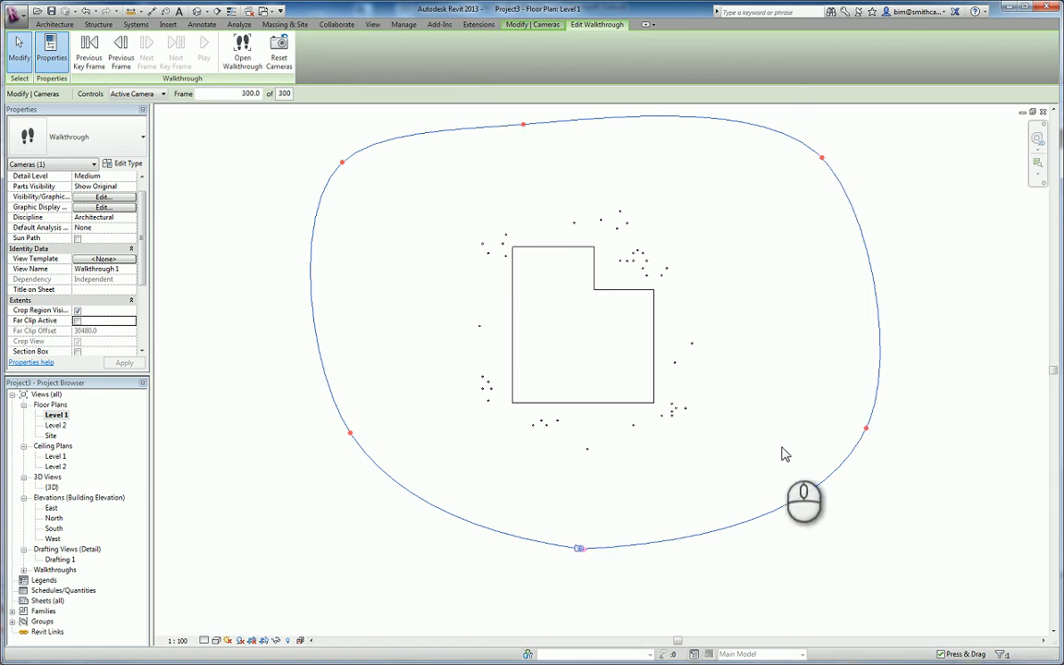
{"action": "scroll", "coordinate": [599, 560], "scroll_direction": "up", "scroll_amount": 6}
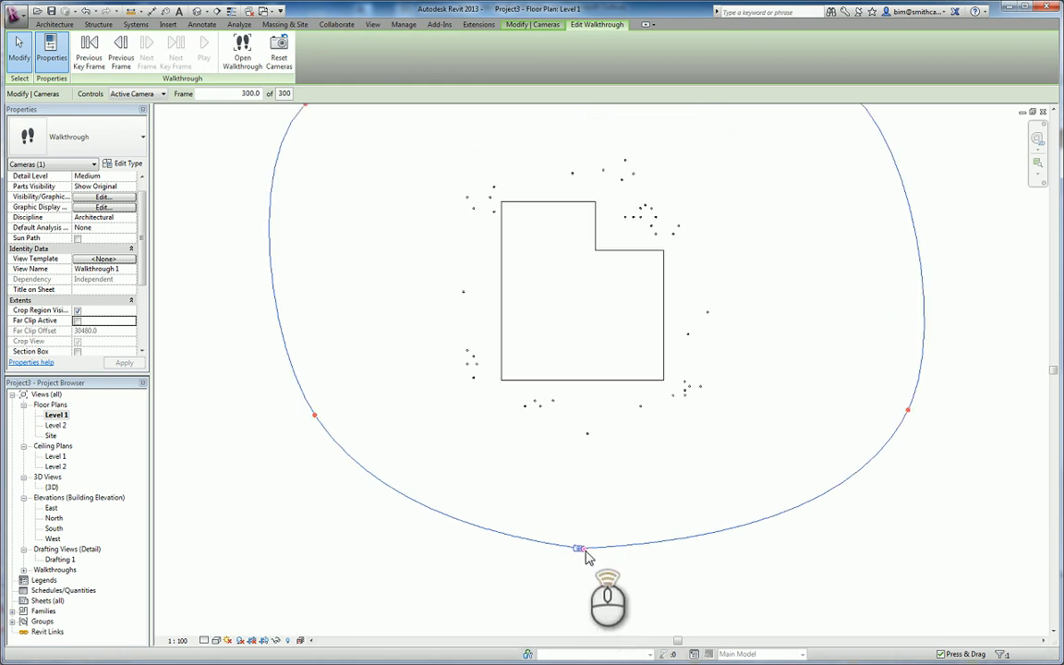
{"action": "middle_click_drag", "start_coordinate": [593, 550], "coordinate": [632, 411]}
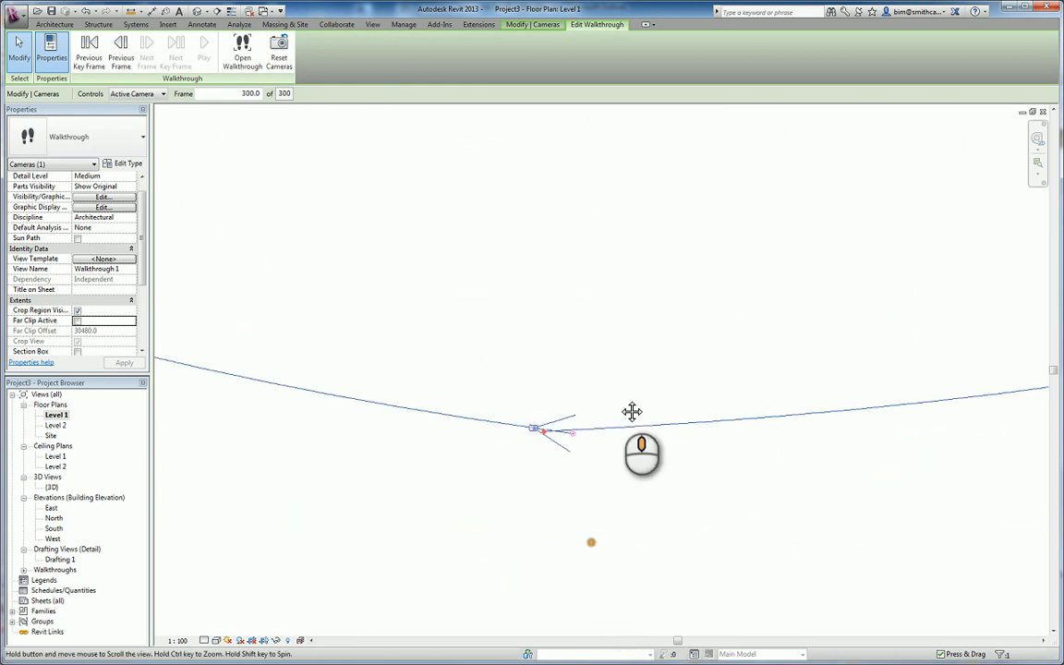
{"action": "scroll", "coordinate": [598, 415], "scroll_direction": "down", "scroll_amount": 3}
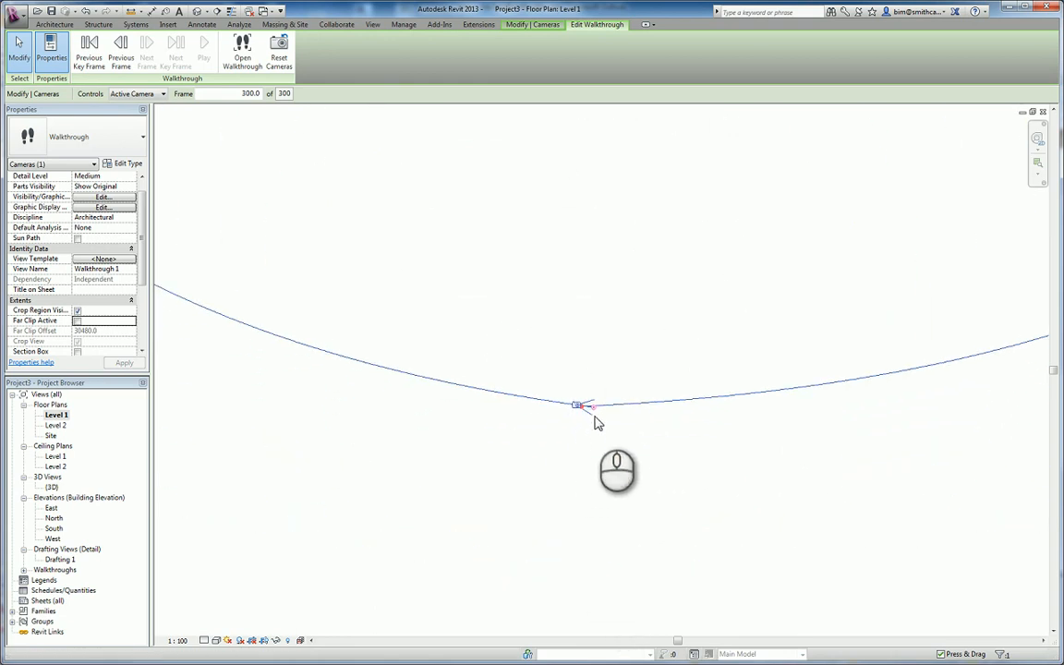
{"action": "scroll", "coordinate": [595, 413], "scroll_direction": "up", "scroll_amount": 3}
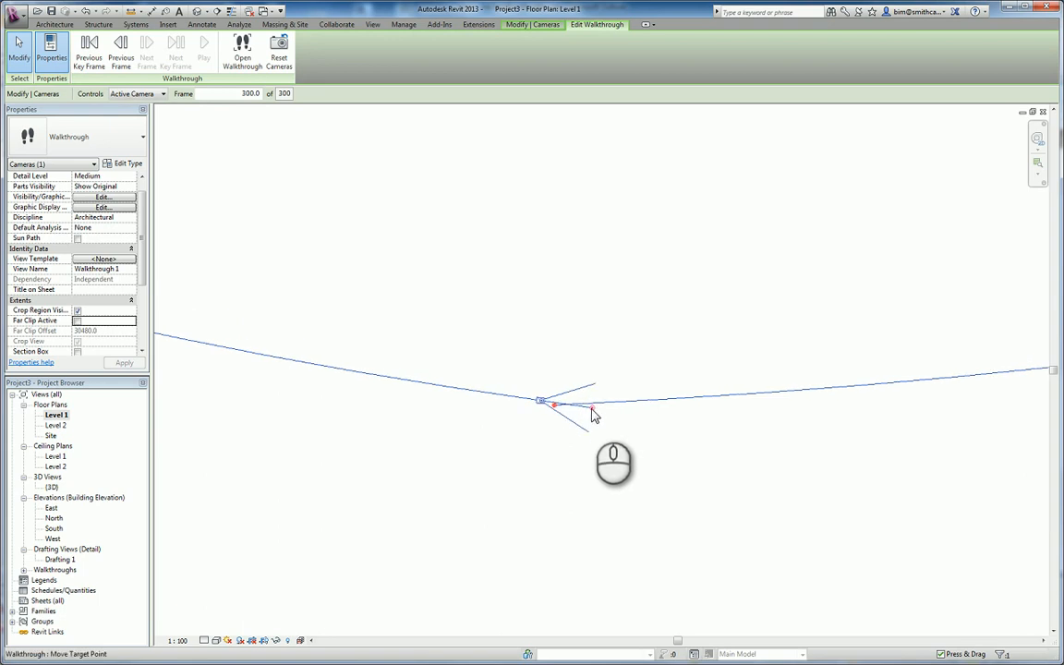
{"action": "left_click_drag", "start_coordinate": [591, 409], "coordinate": [572, 273]}
{"action": "scroll", "coordinate": [609, 330], "scroll_direction": "down", "scroll_amount": 2}
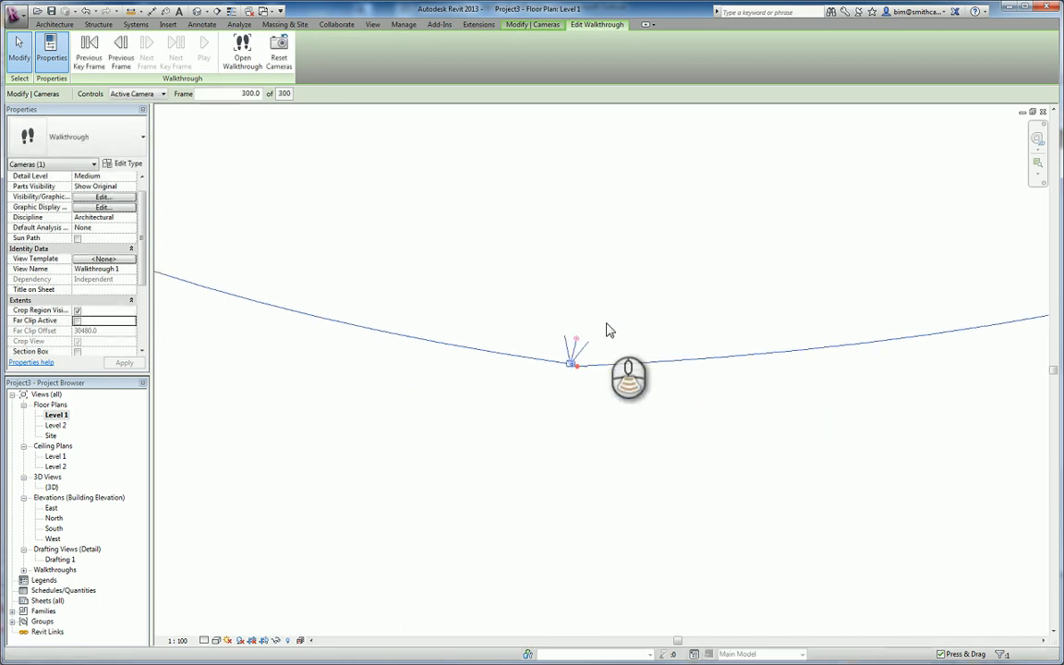
- Refine the last key frame's camera target so it aims straight north at the building
{"action": "scroll", "coordinate": [606, 323], "scroll_direction": "down", "scroll_amount": 3}
{"action": "middle_click_drag", "start_coordinate": [622, 310], "coordinate": [598, 392]}
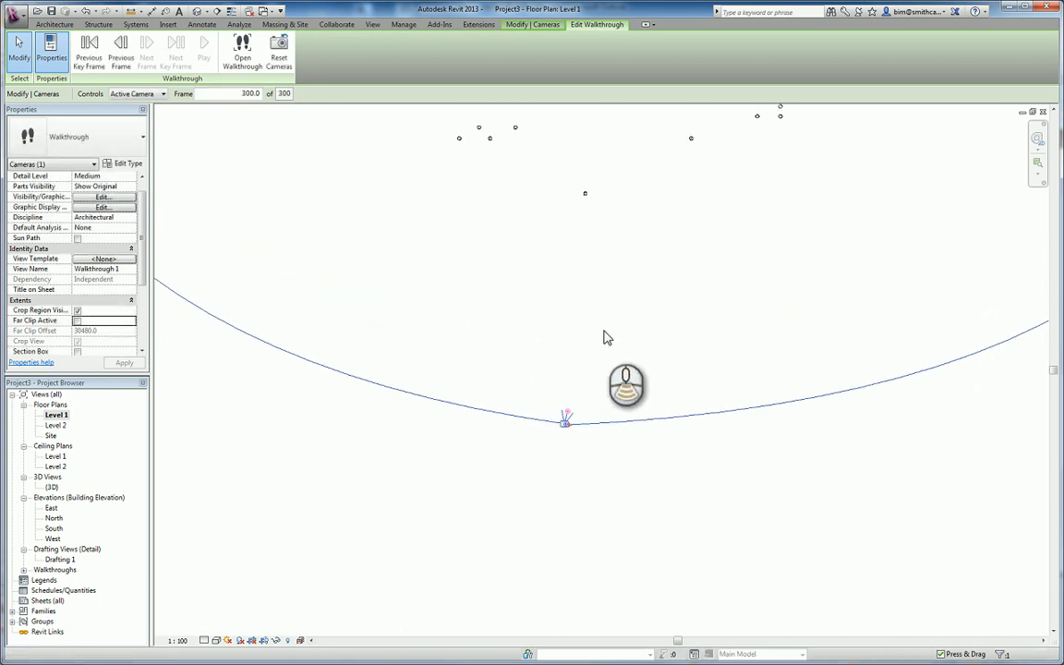
{"action": "scroll", "coordinate": [604, 330], "scroll_direction": "down", "scroll_amount": 1}
{"action": "middle_click_drag", "start_coordinate": [607, 330], "coordinate": [580, 401]}
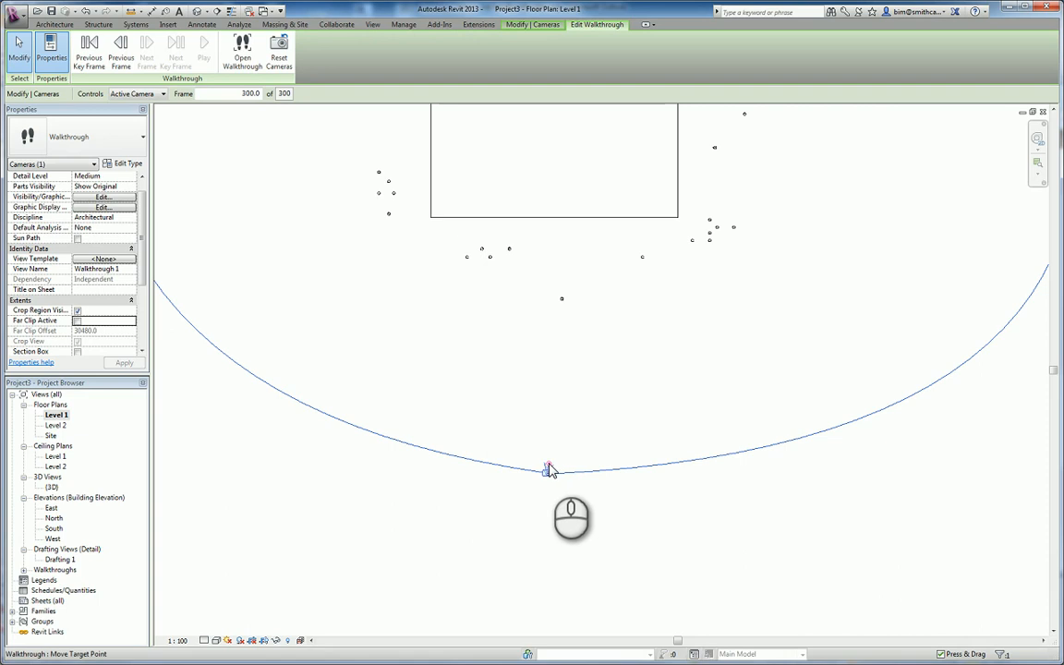
{"action": "left_click_drag", "start_coordinate": [547, 463], "coordinate": [550, 298]}
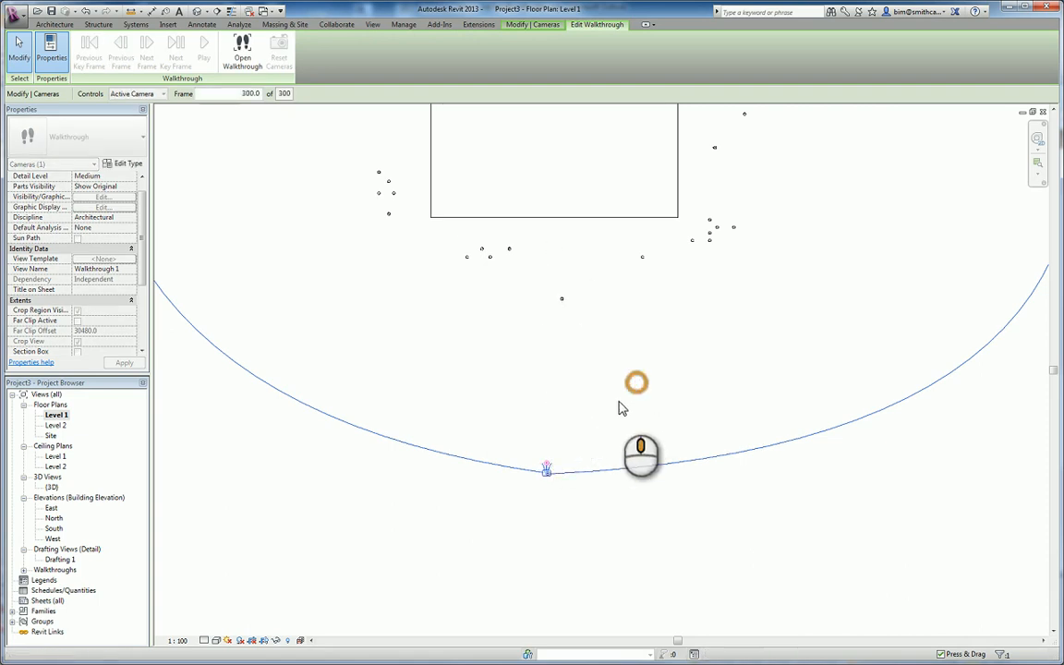
{"action": "middle_click_drag", "start_coordinate": [622, 408], "coordinate": [609, 422]}
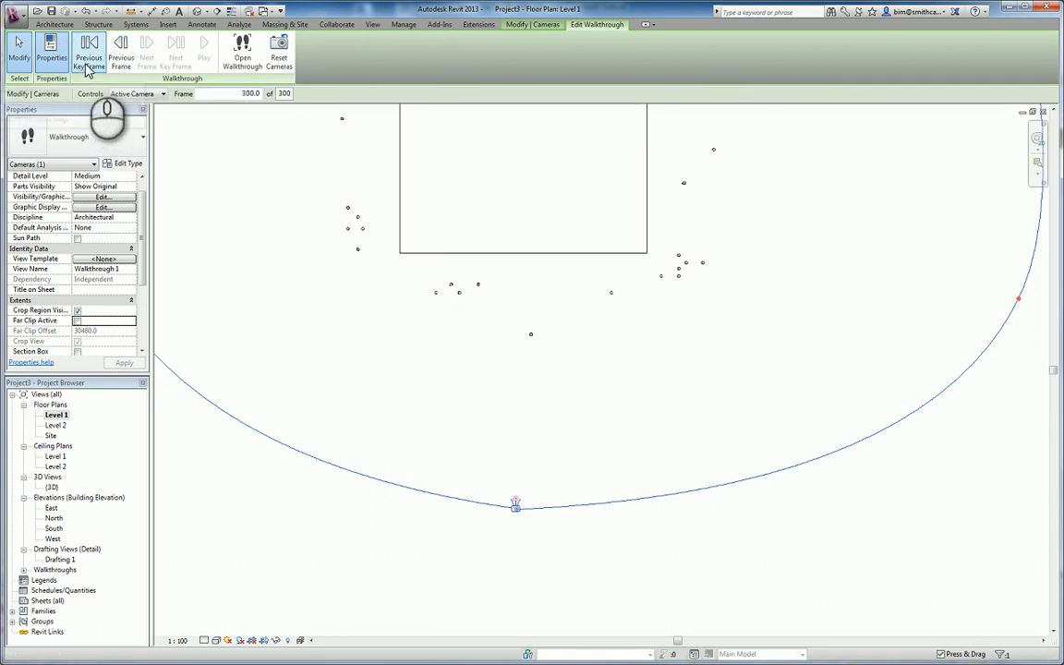
- Go back through the southwest and northwest key frames, aiming the camera target at the building in each
{"action": "middle_click_drag", "start_coordinate": [331, 202], "coordinate": [486, 259]}
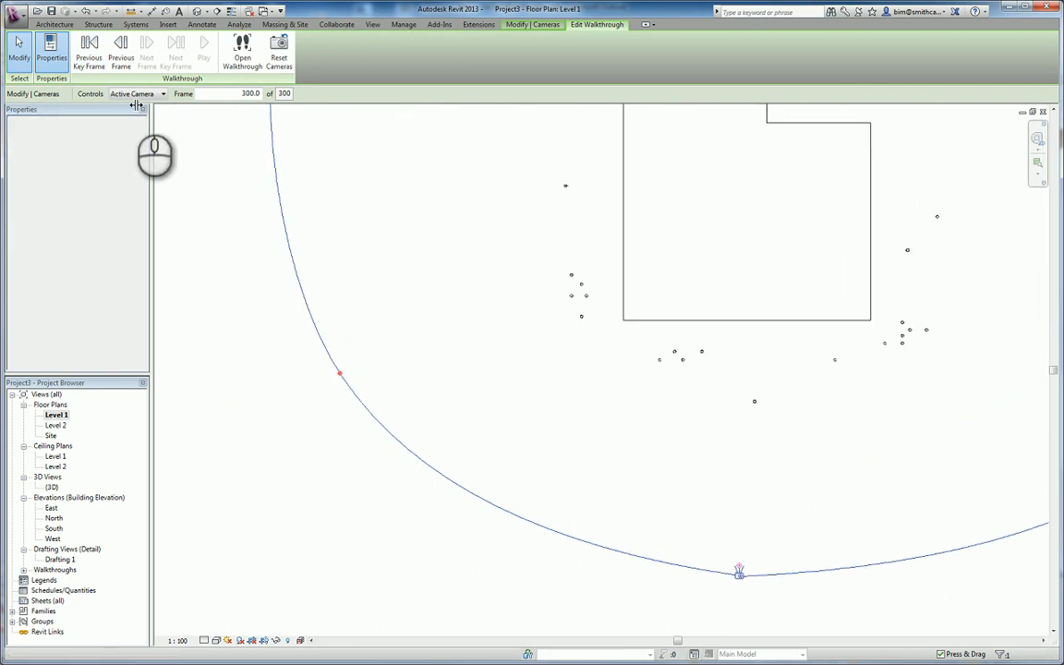
{"action": "left_click", "coordinate": [93, 66]}
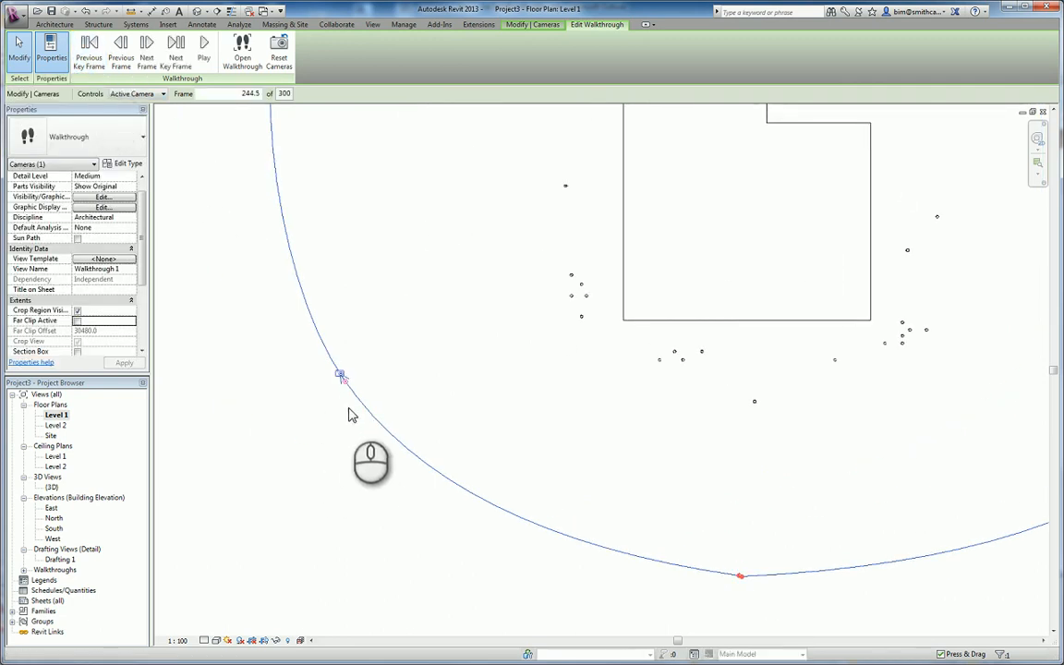
{"action": "left_click_drag", "start_coordinate": [341, 374], "coordinate": [610, 221]}
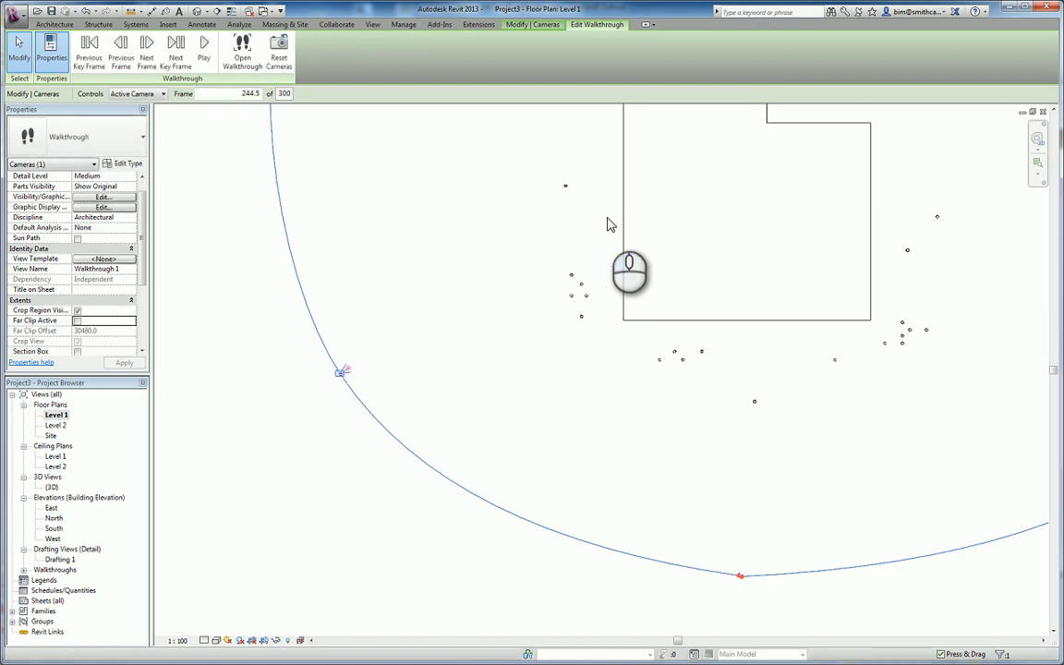
{"action": "left_click", "coordinate": [85, 65]}
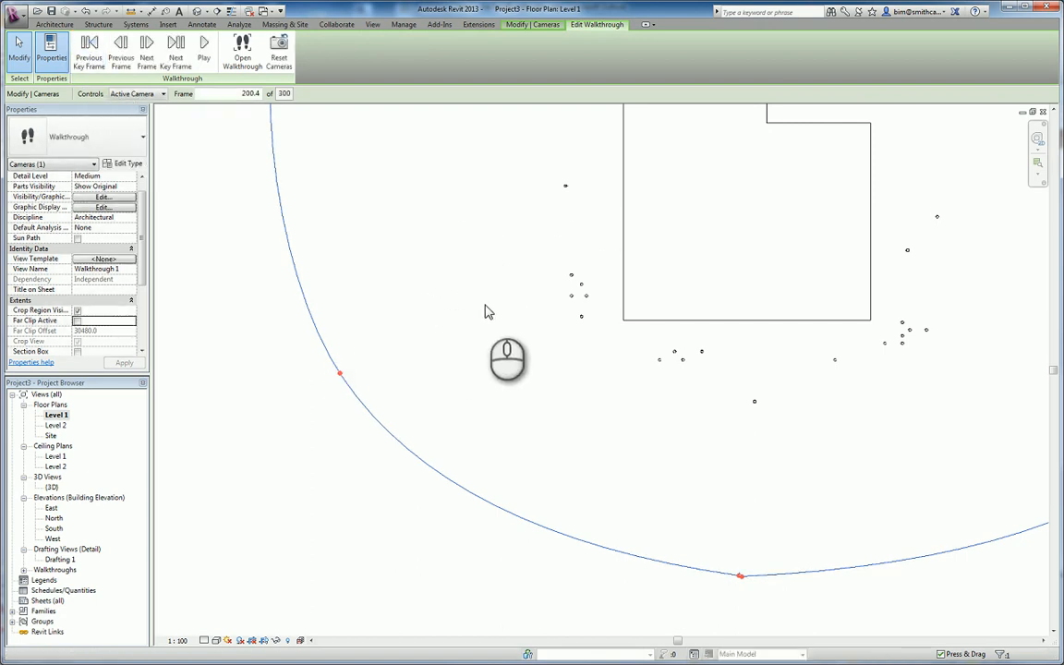
{"action": "middle_click_drag", "start_coordinate": [487, 308], "coordinate": [506, 613]}
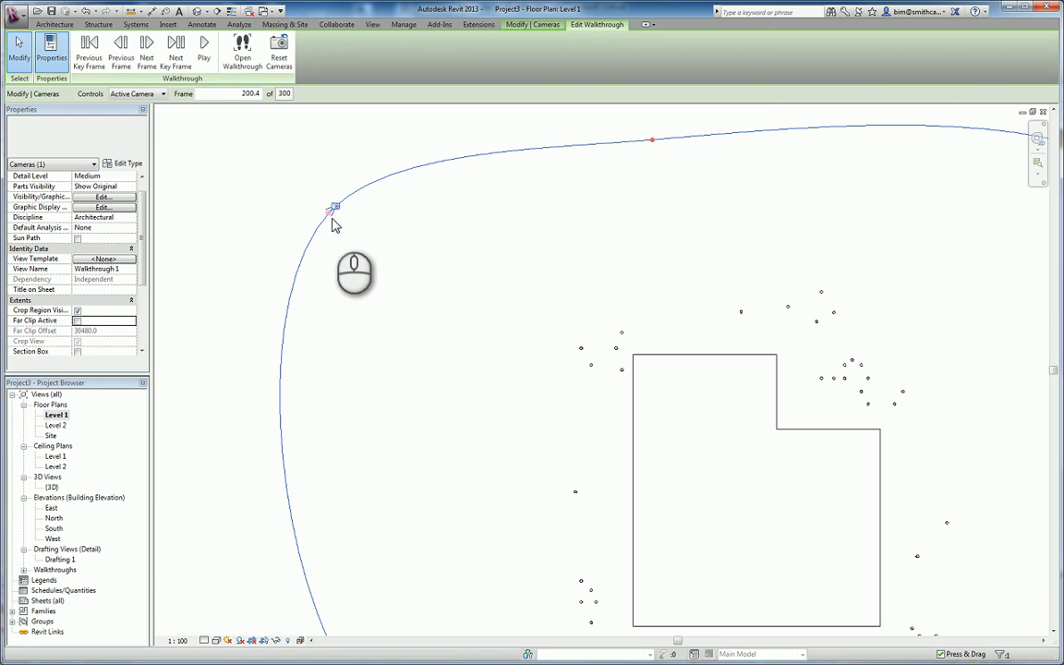
{"action": "left_click_drag", "start_coordinate": [331, 218], "coordinate": [594, 346]}
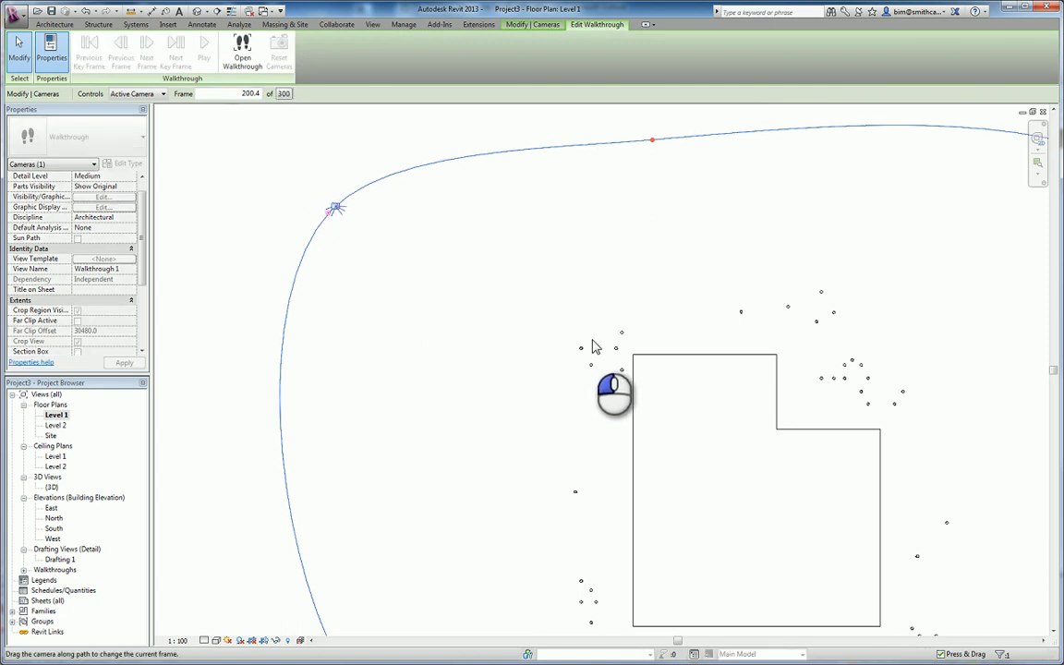
- Go back through the north and northeast key frames, aiming the camera target at the building in each
{"action": "left_click", "coordinate": [89, 53]}
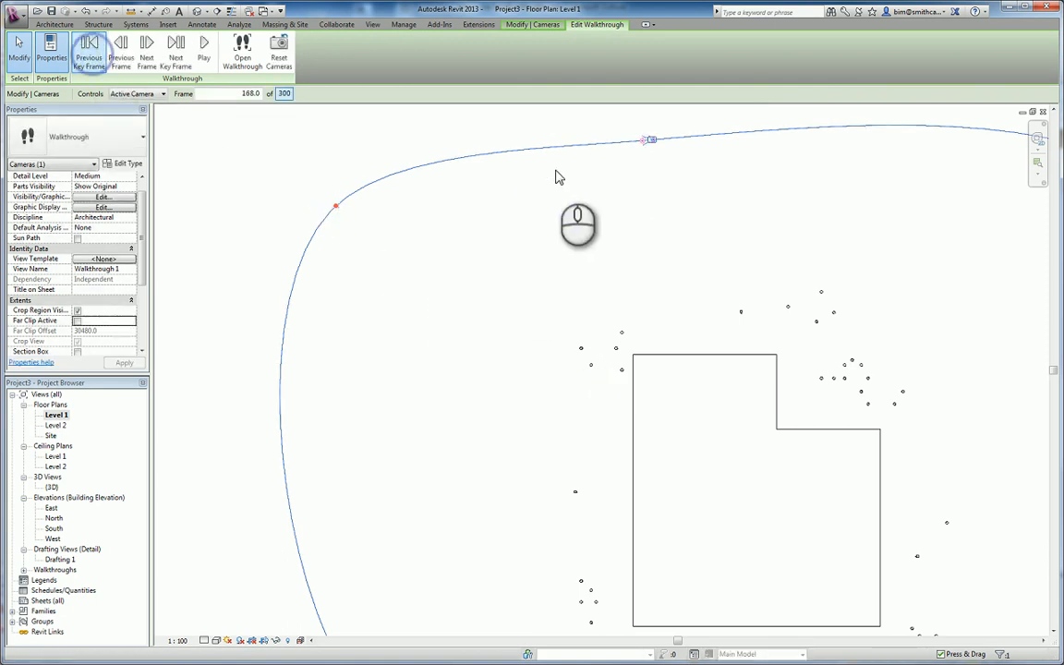
{"action": "left_click_drag", "start_coordinate": [650, 140], "coordinate": [661, 252]}
{"action": "left_click", "coordinate": [89, 53]}
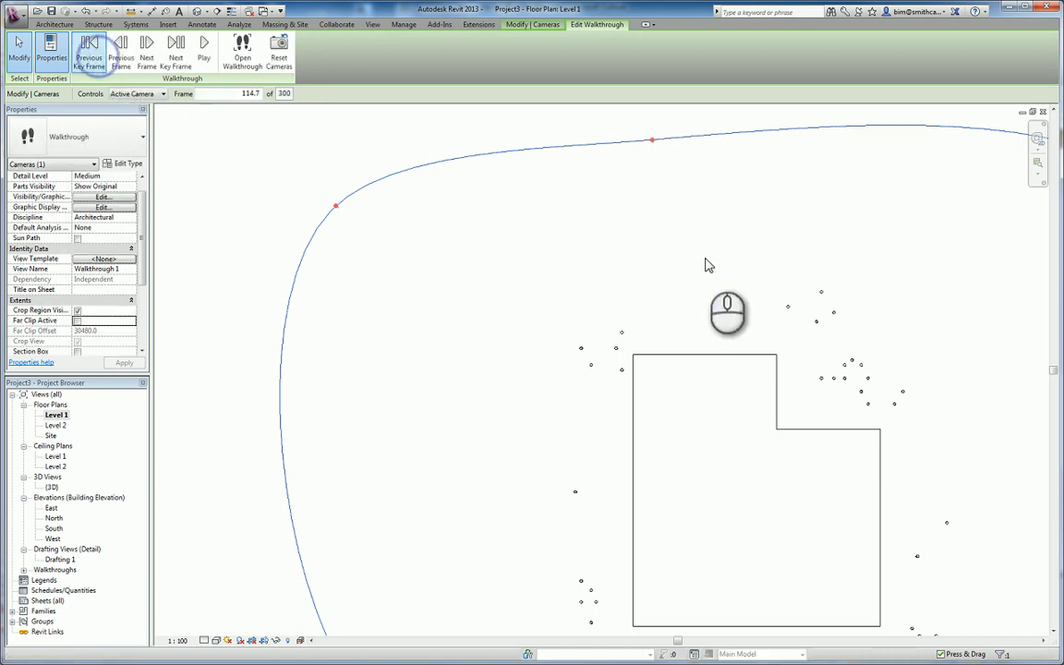
{"action": "middle_click_drag", "start_coordinate": [704, 258], "coordinate": [337, 293]}
{"action": "left_click", "coordinate": [791, 219]}
{"action": "left_click_drag", "start_coordinate": [786, 215], "coordinate": [729, 282]}
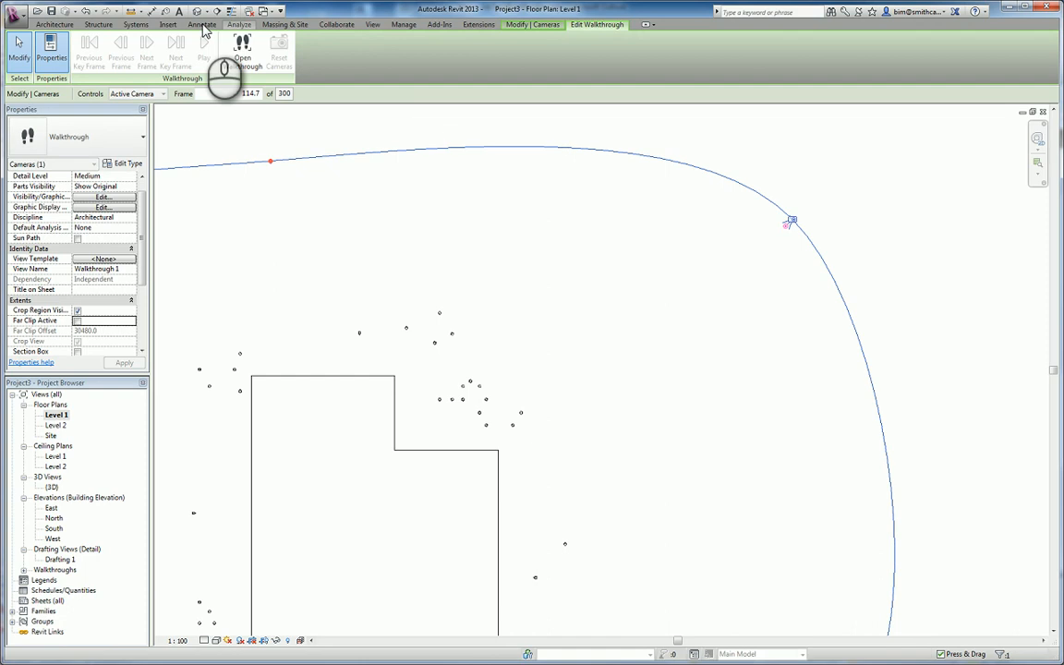
- Go back to the southeast key frame and aim its camera target at the building
{"action": "left_click", "coordinate": [91, 57]}
{"action": "middle_click_drag", "start_coordinate": [832, 371], "coordinate": [773, 328]}
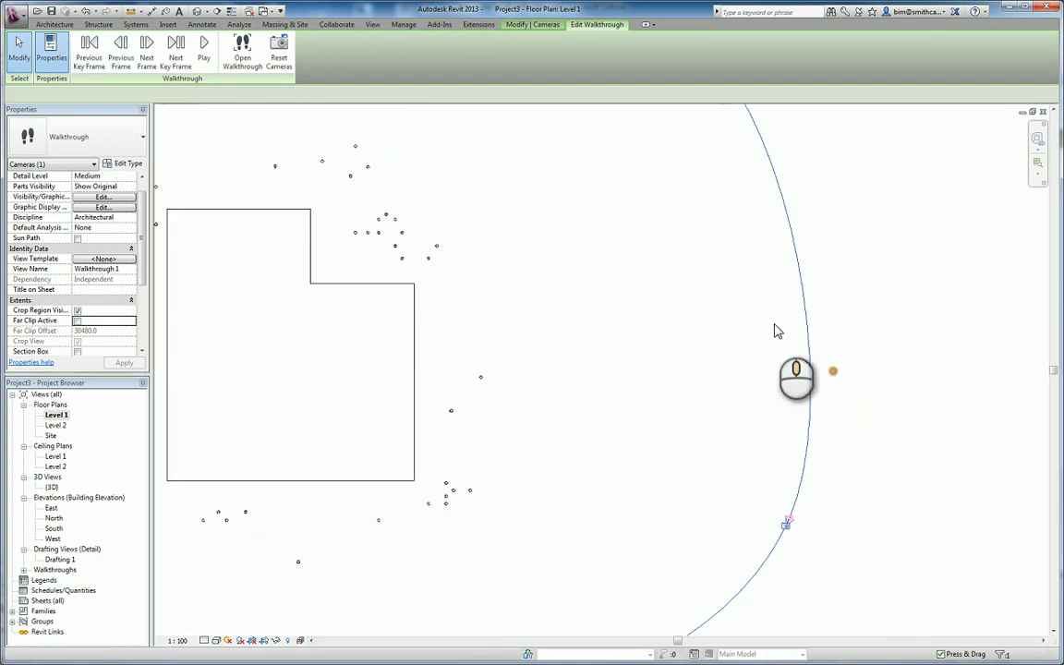
{"action": "mouse_move", "coordinate": [790, 527]}
{"action": "left_mouse_down"}
{"action": "mouse_move", "coordinate": [684, 497]}
{"action": "mouse_move", "coordinate": [422, 463]}
{"action": "left_mouse_up"}
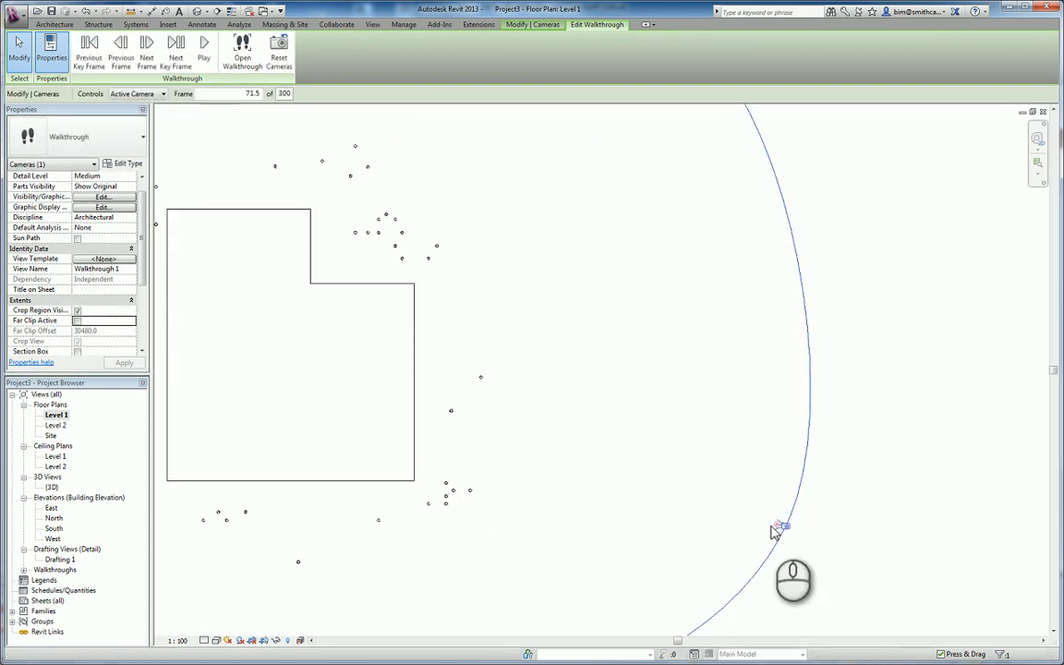
{"action": "mouse_move", "coordinate": [778, 527]}
{"action": "left_mouse_down"}
{"action": "mouse_move", "coordinate": [690, 491]}
{"action": "mouse_move", "coordinate": [767, 383]}
{"action": "left_mouse_up"}
{"action": "middle_click_drag", "start_coordinate": [783, 536], "coordinate": [787, 483]}
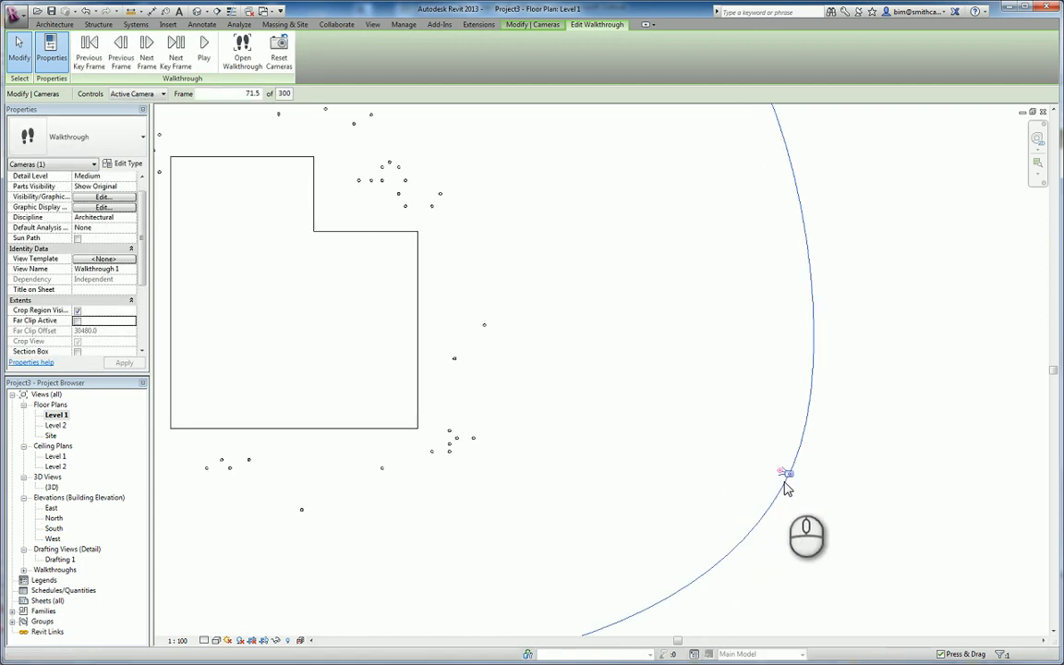
- Turn on Far Clip Active for the walkthrough camera and extend the far clip past the building to an offset of about 581320
{"action": "left_click", "coordinate": [77, 320]}
{"action": "left_click", "coordinate": [123, 364]}
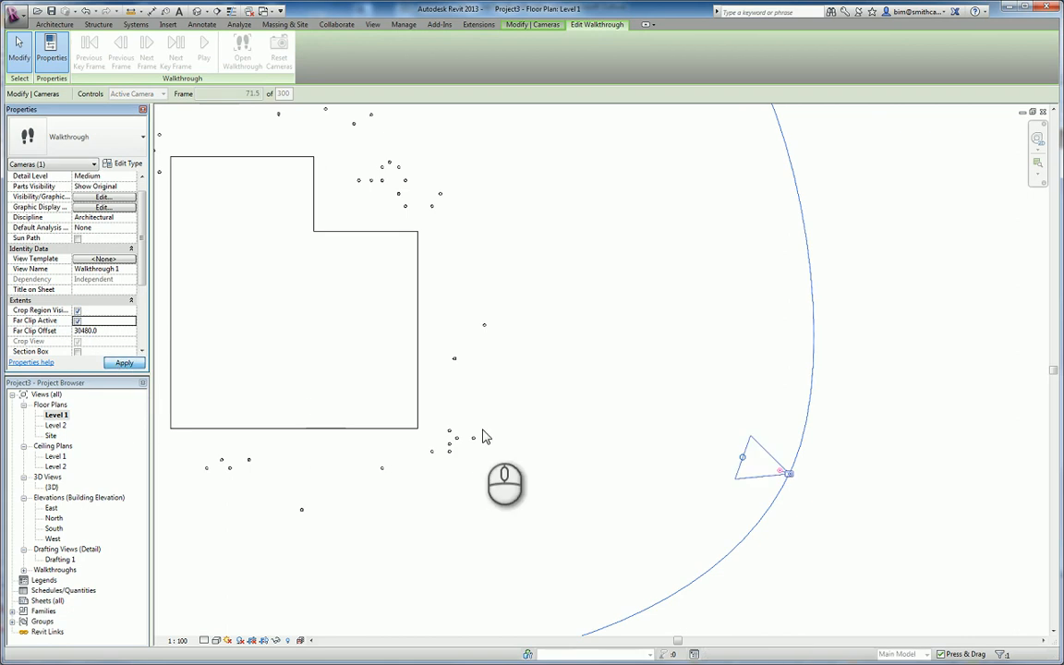
{"action": "left_click_drag", "start_coordinate": [739, 459], "coordinate": [309, 372]}
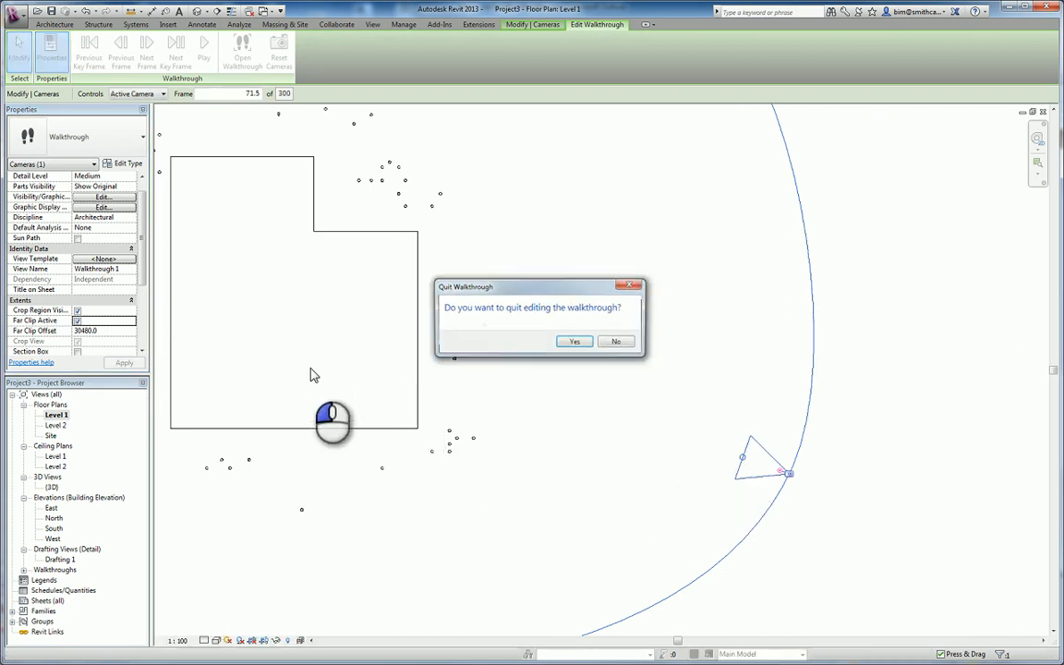
{"action": "left_click", "coordinate": [617, 343]}
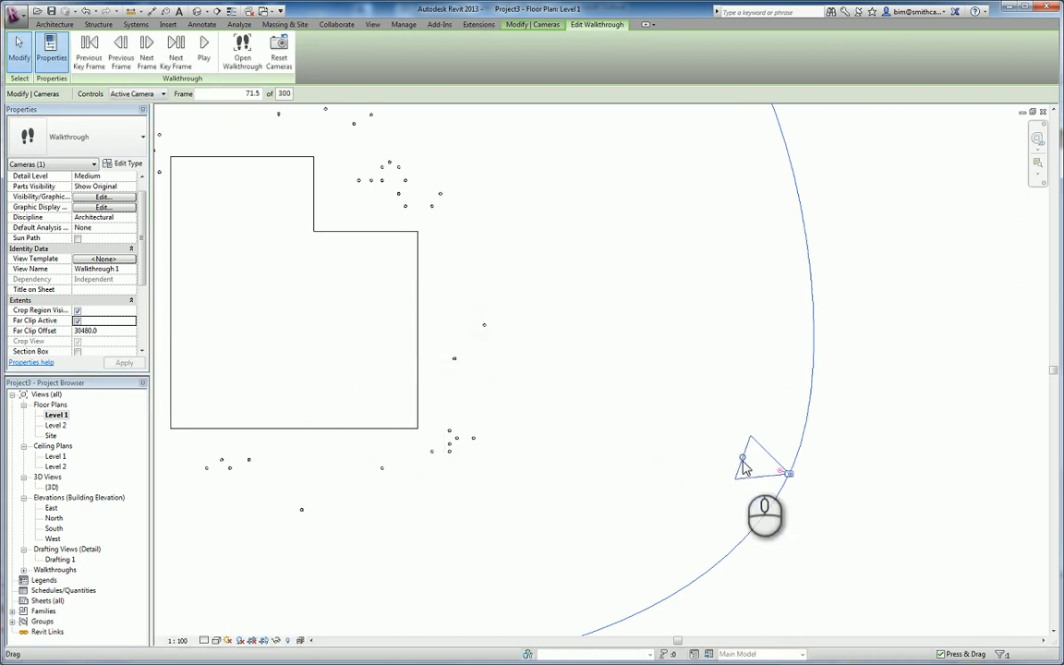
{"action": "left_click_drag", "start_coordinate": [743, 464], "coordinate": [302, 302]}
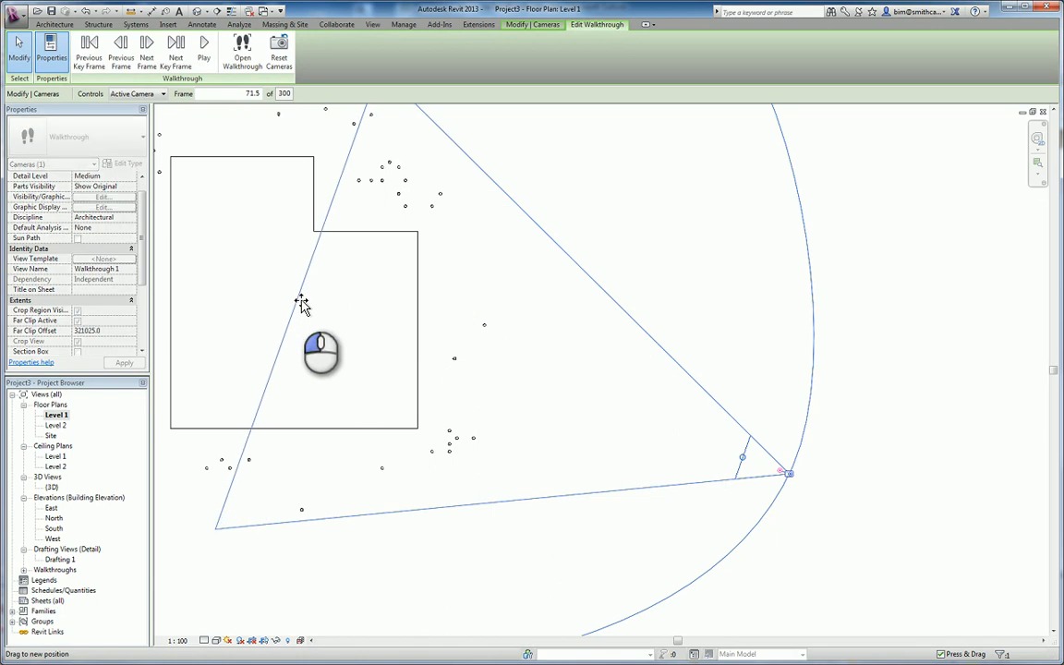
{"action": "middle_click_drag", "start_coordinate": [433, 350], "coordinate": [696, 416]}
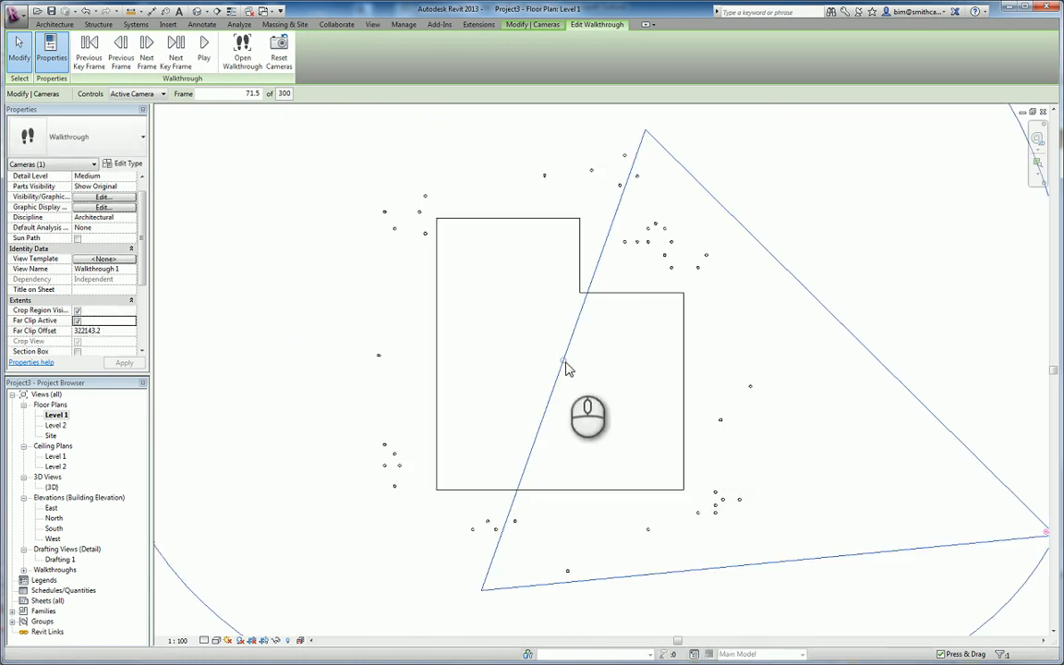
{"action": "left_click_drag", "start_coordinate": [563, 364], "coordinate": [308, 250]}
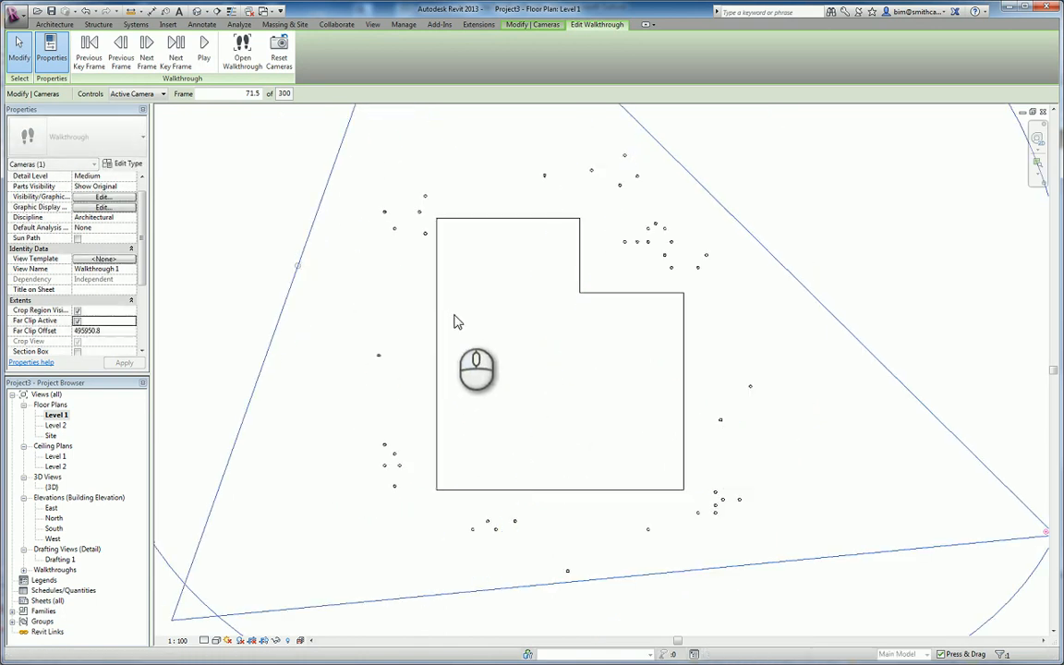
{"action": "scroll", "coordinate": [456, 320], "scroll_direction": "down", "scroll_amount": 3}
{"action": "left_click_drag", "start_coordinate": [382, 293], "coordinate": [331, 275]}
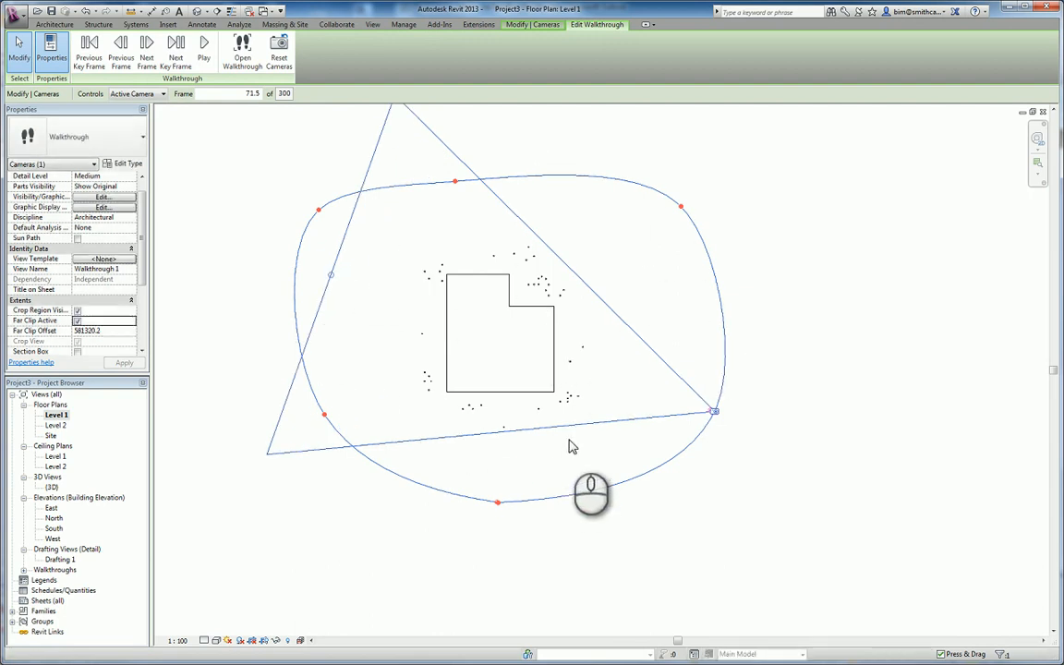
- Go back to the first key frame, aim its camera target north at the building, and turn off Far Clip Active
{"action": "left_click", "coordinate": [90, 60]}
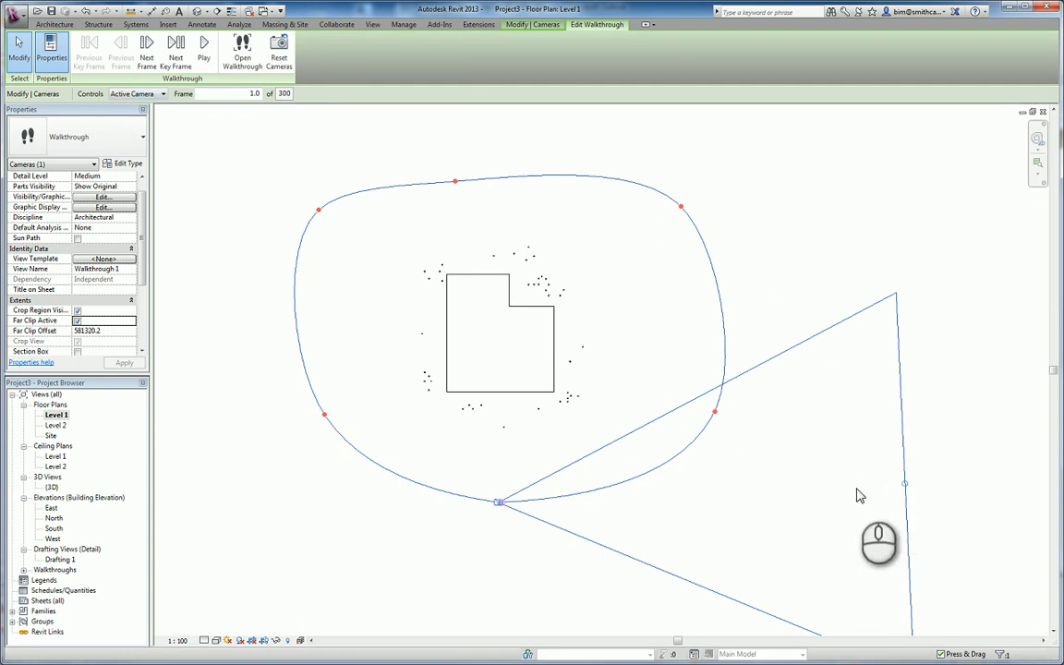
{"action": "scroll", "coordinate": [499, 505], "scroll_direction": "up", "scroll_amount": 5}
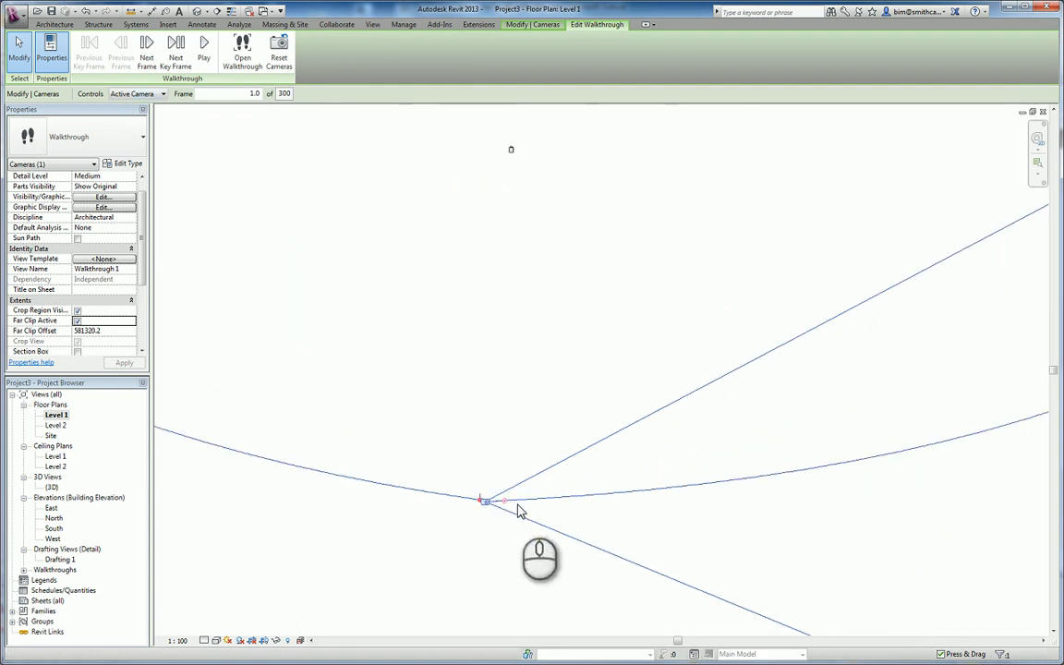
{"action": "left_click_drag", "start_coordinate": [507, 507], "coordinate": [517, 266]}
{"action": "scroll", "coordinate": [531, 264], "scroll_direction": "down", "scroll_amount": 3}
{"action": "middle_click_drag", "start_coordinate": [527, 387], "coordinate": [499, 538]}
{"action": "scroll", "coordinate": [491, 523], "scroll_direction": "down", "scroll_amount": 2}
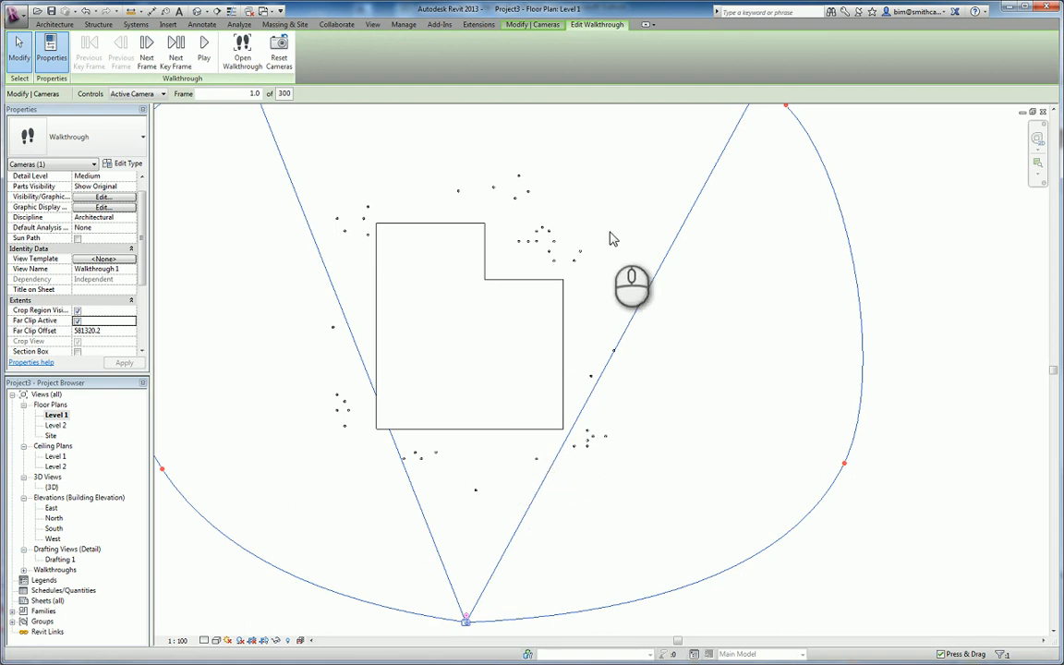
{"action": "left_click", "coordinate": [77, 321]}
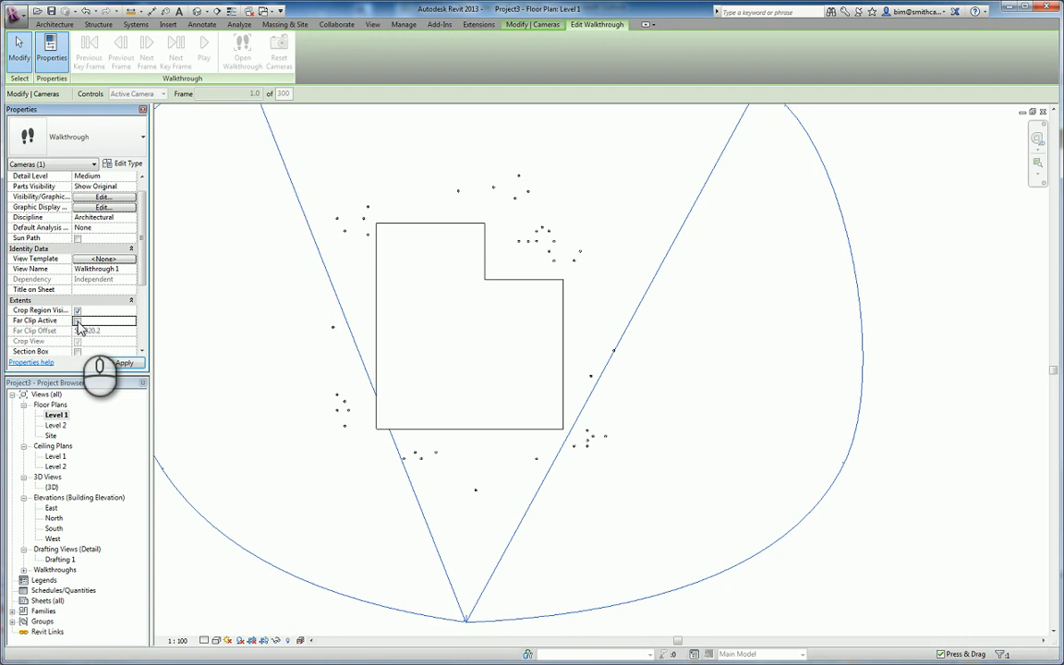
- Turn Far Clip Active back on for the walkthrough camera and pull its far clip in to an offset of about 464261
{"action": "left_click", "coordinate": [123, 365]}
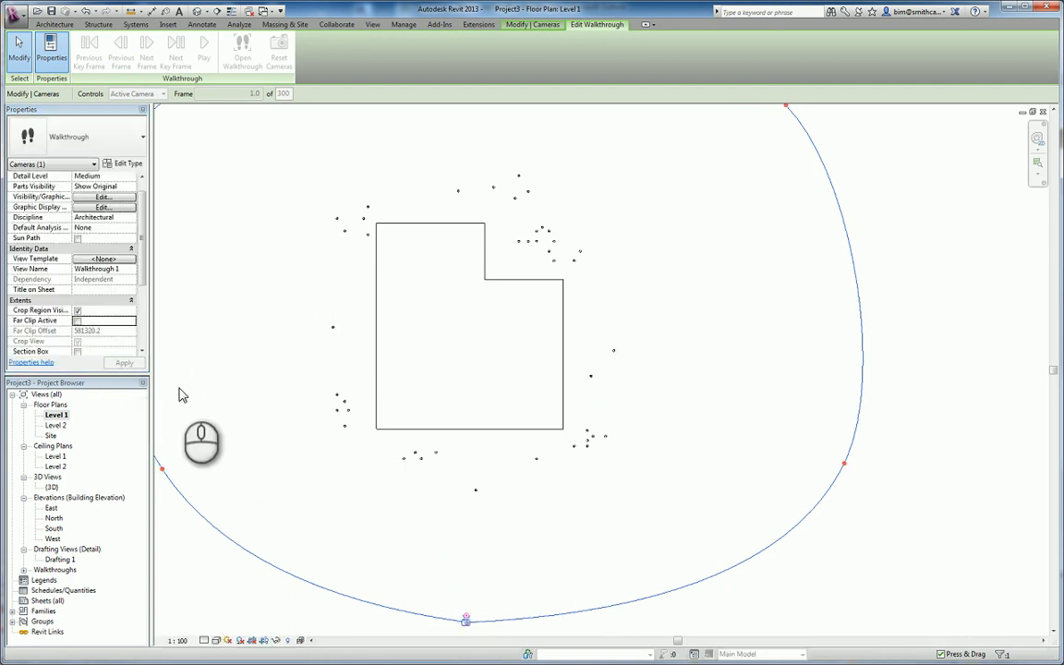
{"action": "left_click", "coordinate": [77, 320]}
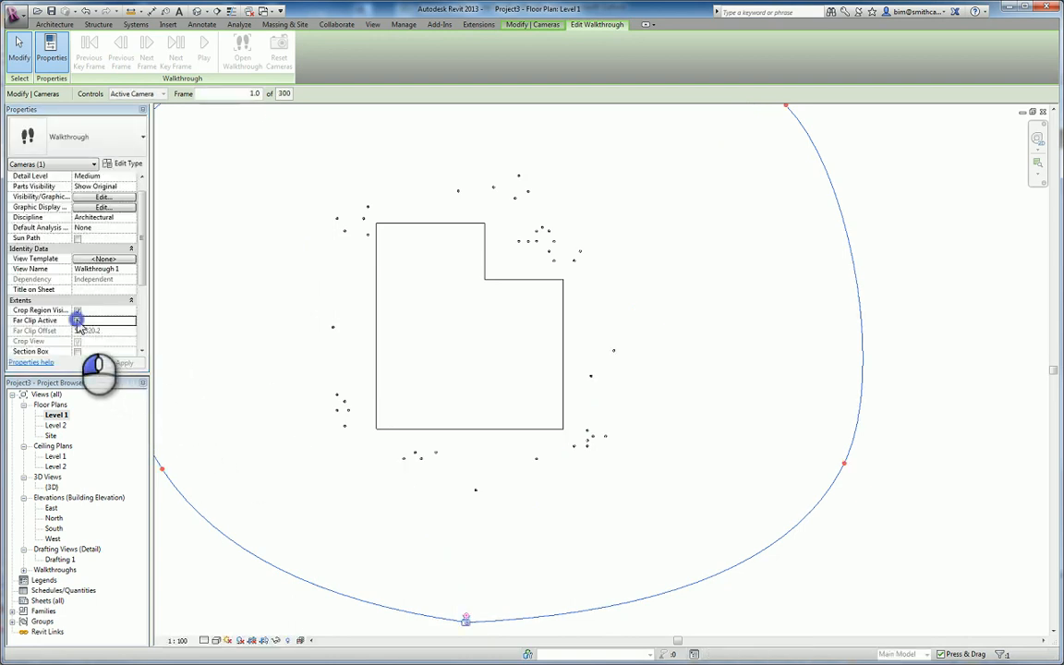
{"action": "left_click", "coordinate": [123, 364]}
{"action": "middle_click_drag", "start_coordinate": [425, 373], "coordinate": [416, 491]}
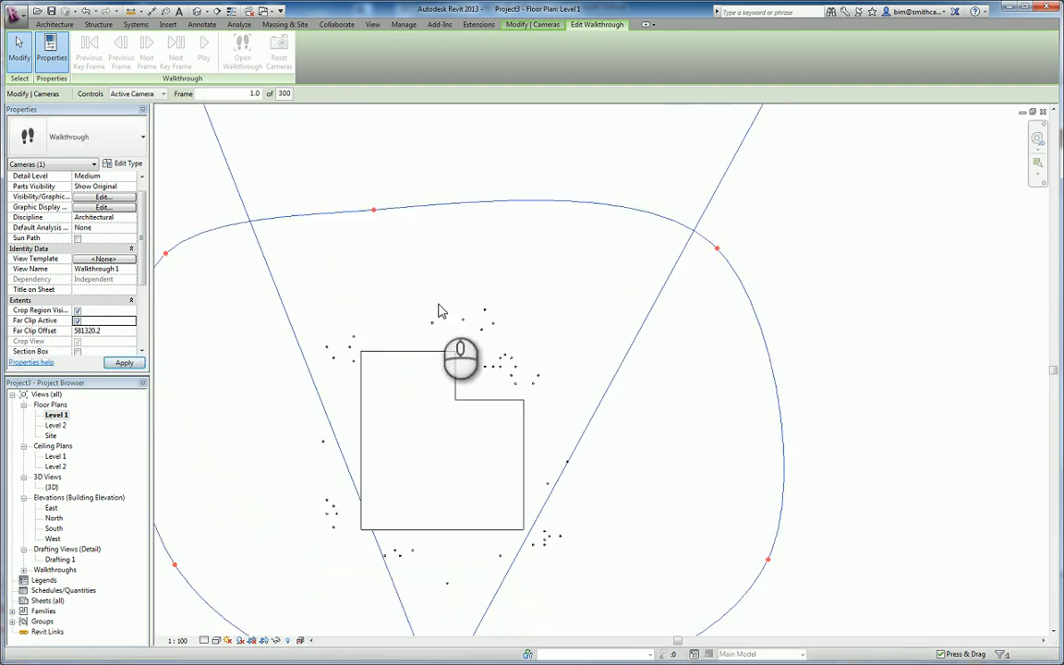
{"action": "middle_click_drag", "start_coordinate": [422, 289], "coordinate": [416, 434]}
{"action": "left_click_drag", "start_coordinate": [462, 212], "coordinate": [476, 342]}
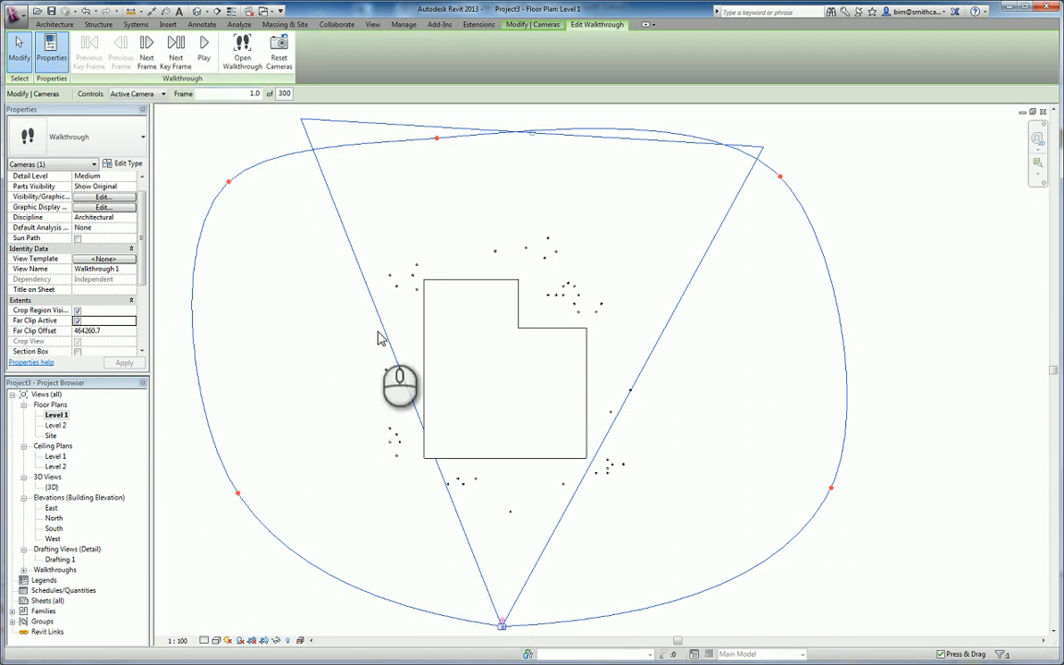
- Play the walkthrough in the Level 1 plan to check the camera's movement, and stop the playback
{"action": "left_click", "coordinate": [205, 57]}
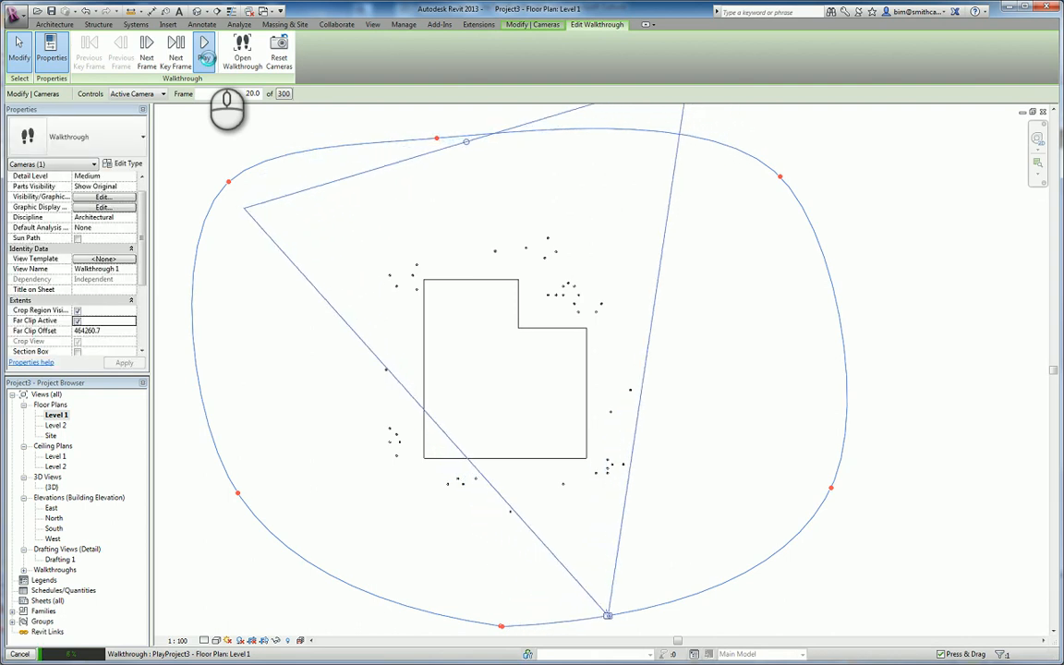
{"action": "left_click", "coordinate": [261, 140]}
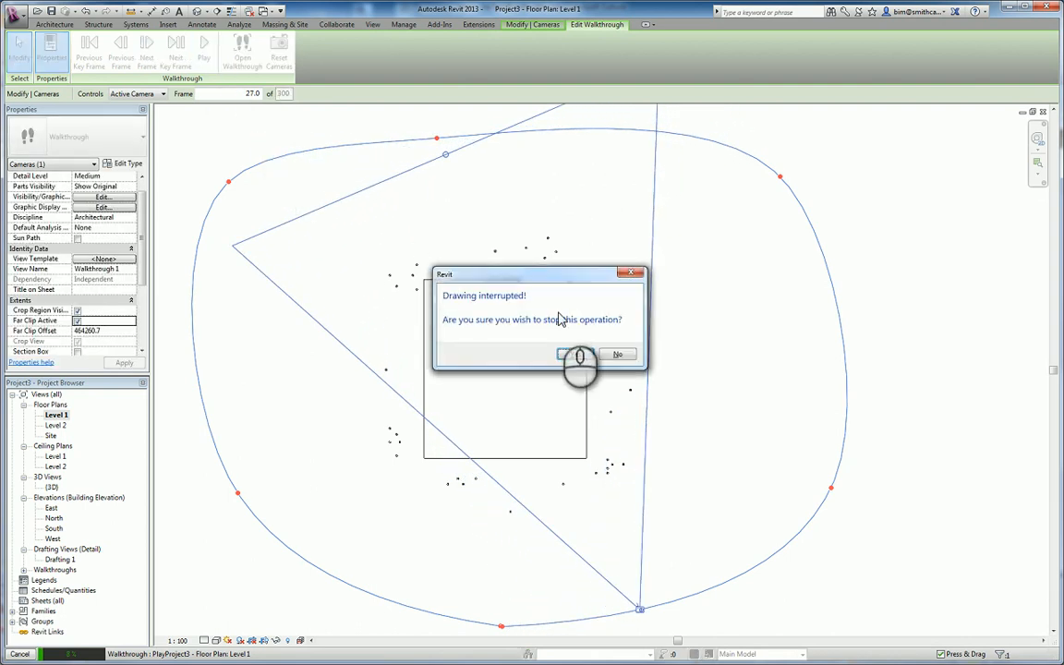
{"action": "left_click", "coordinate": [573, 352]}
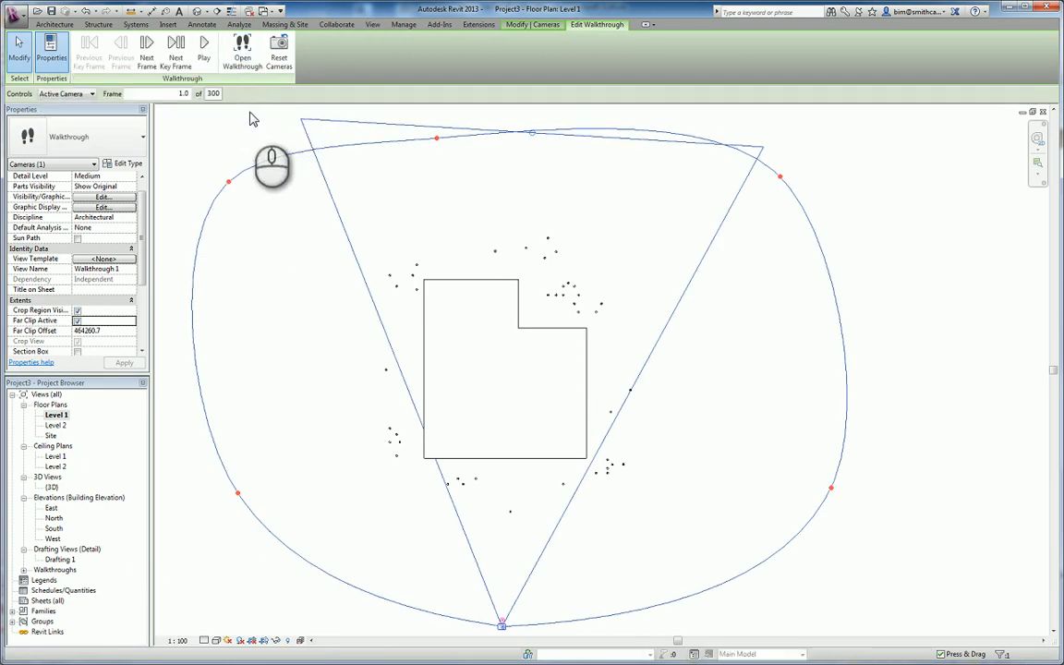
- Open the walkthrough's perspective view, switch it to a shaded visual style, and deselect the camera
{"action": "left_click", "coordinate": [255, 66]}
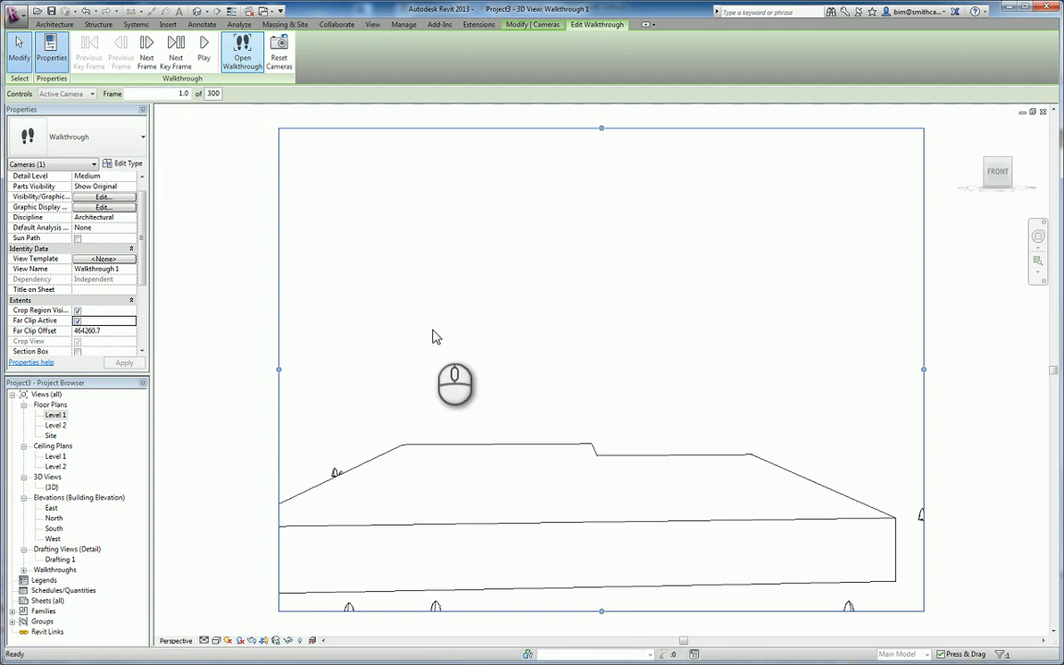
{"action": "left_click", "coordinate": [215, 641]}
{"action": "left_click", "coordinate": [238, 594]}
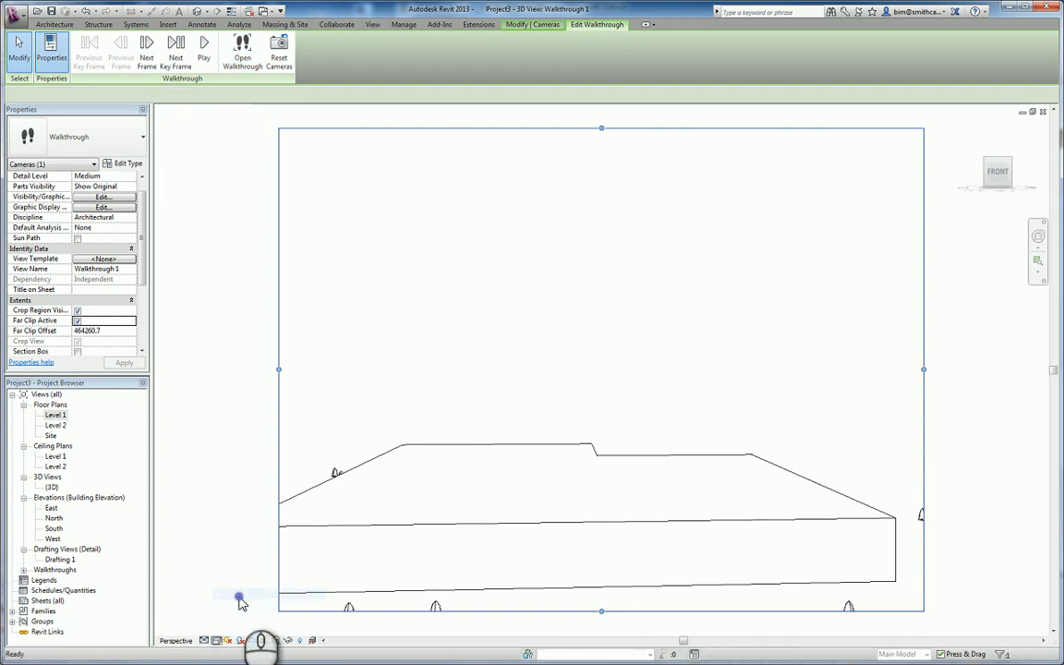
{"action": "left_click", "coordinate": [334, 432]}
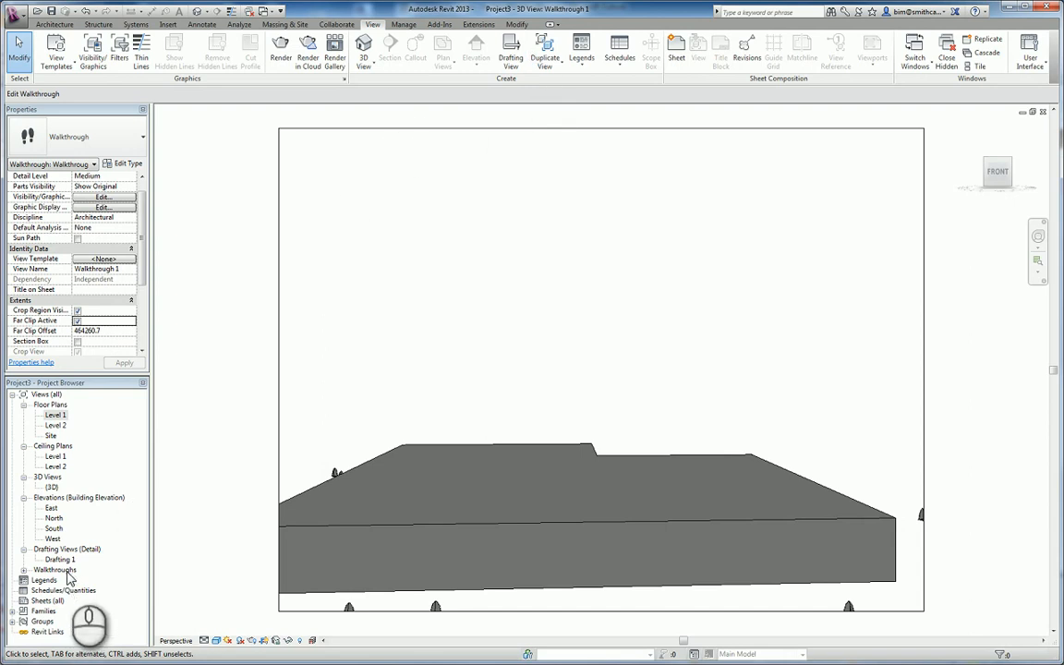
- Open Walkthrough 1, edit the walkthrough through its crop boundary, play it past the halfway point, and stop the playback
{"action": "left_click", "coordinate": [23, 570]}
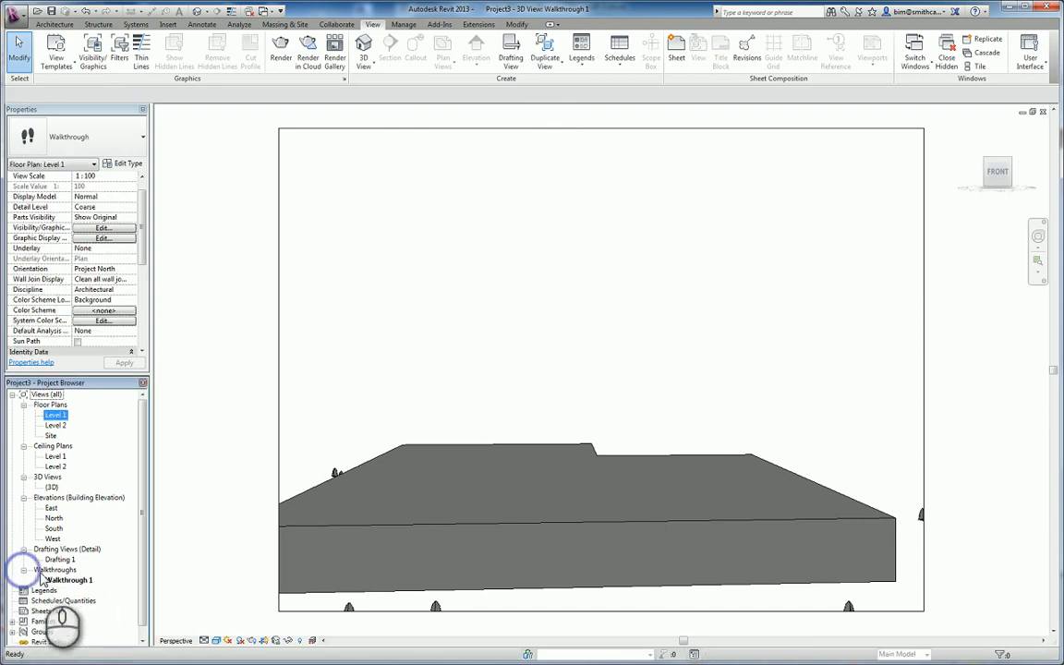
{"action": "left_click", "coordinate": [58, 580]}
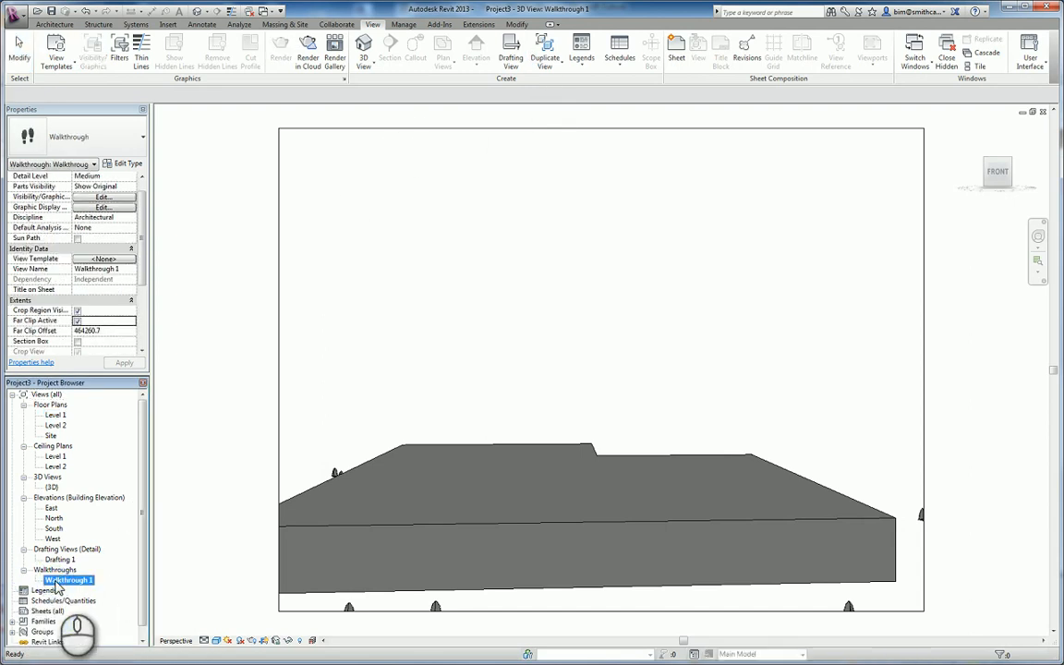
{"action": "double_click", "coordinate": [57, 581]}
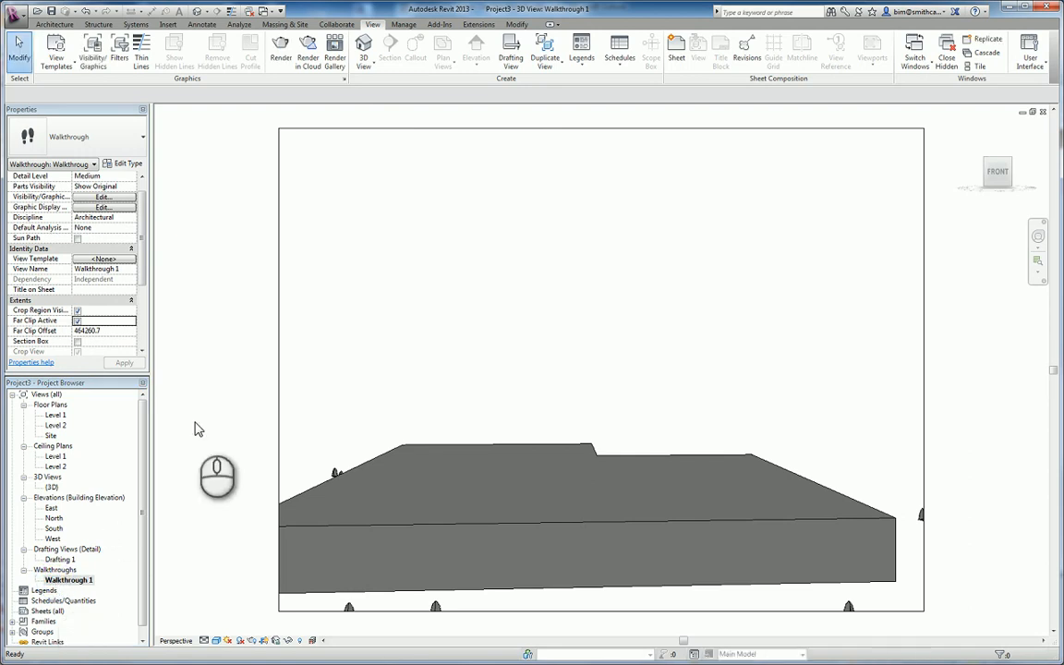
{"action": "left_click", "coordinate": [279, 332]}
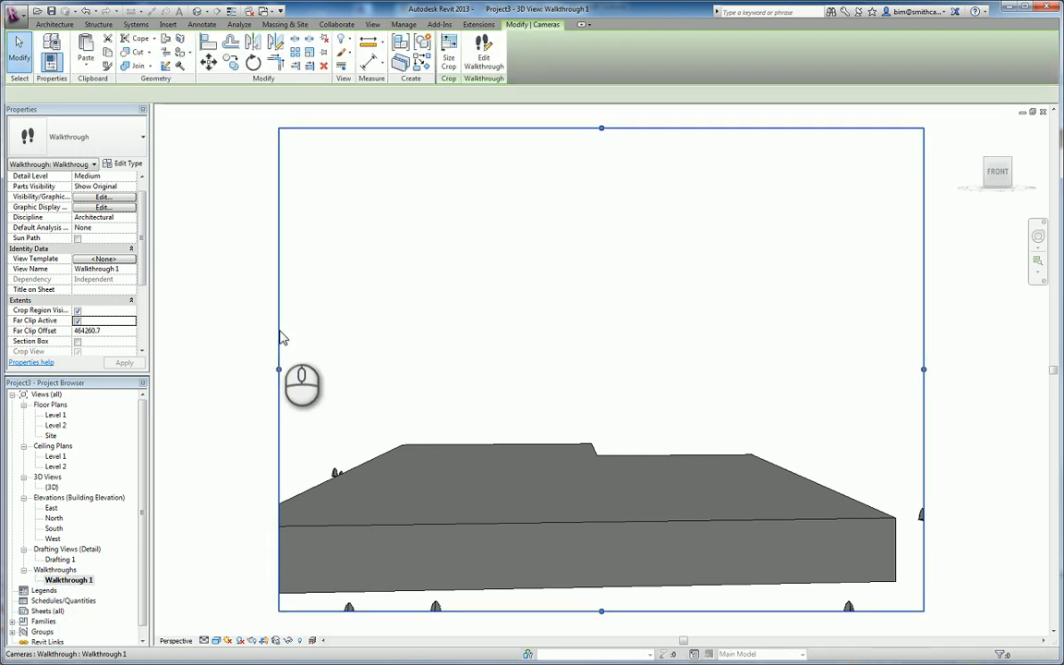
{"action": "left_click", "coordinate": [483, 55]}
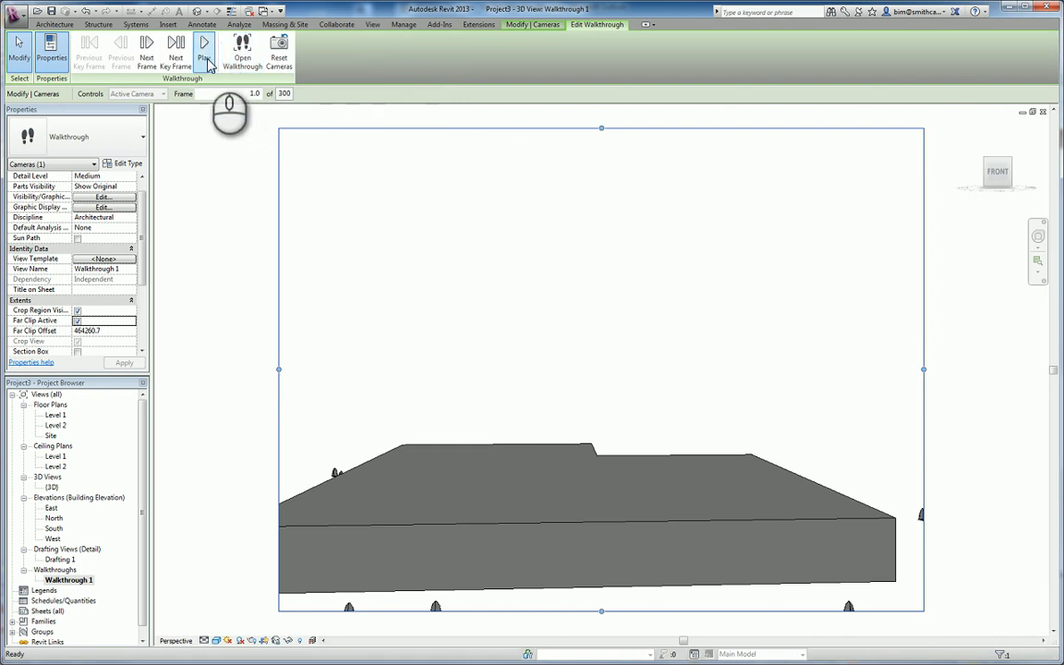
{"action": "left_click", "coordinate": [205, 55]}
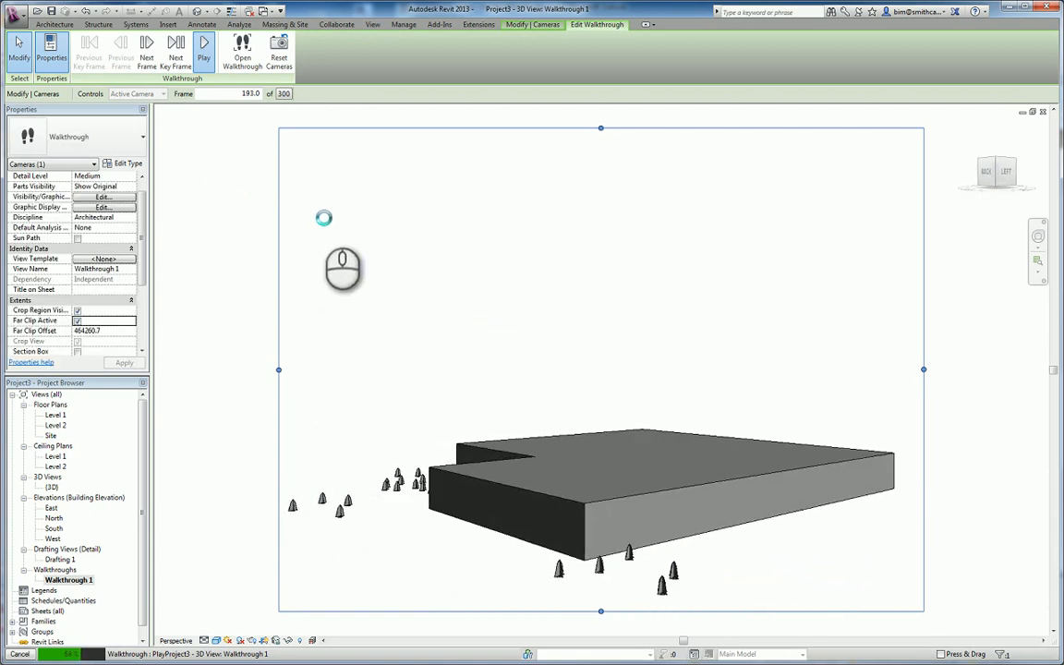
{"action": "key", "text": "Escape"}
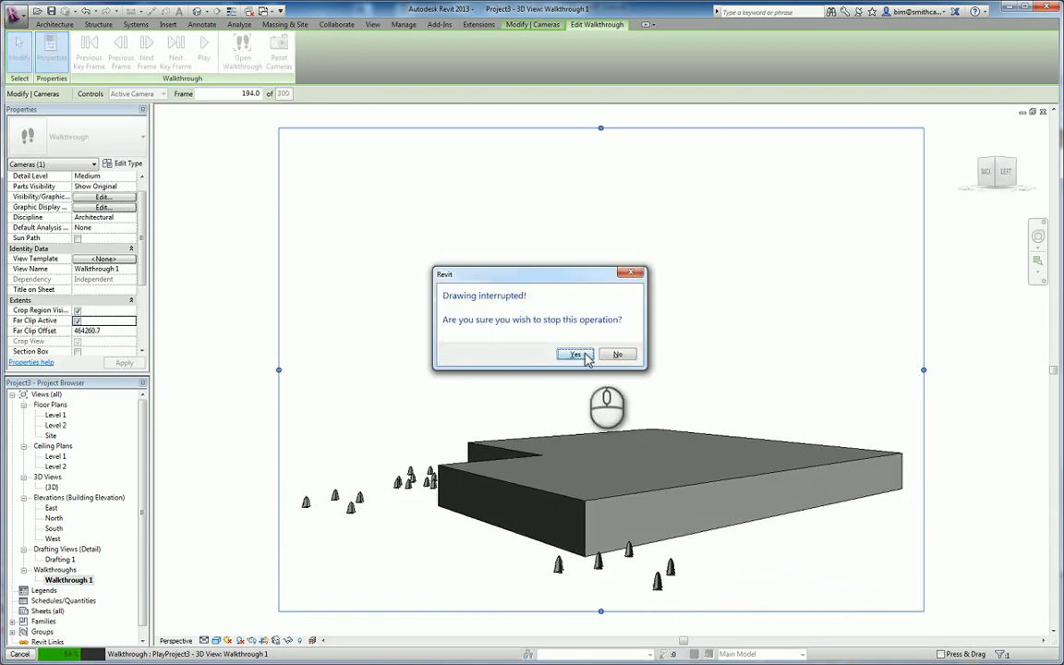
{"action": "left_click", "coordinate": [575, 355]}
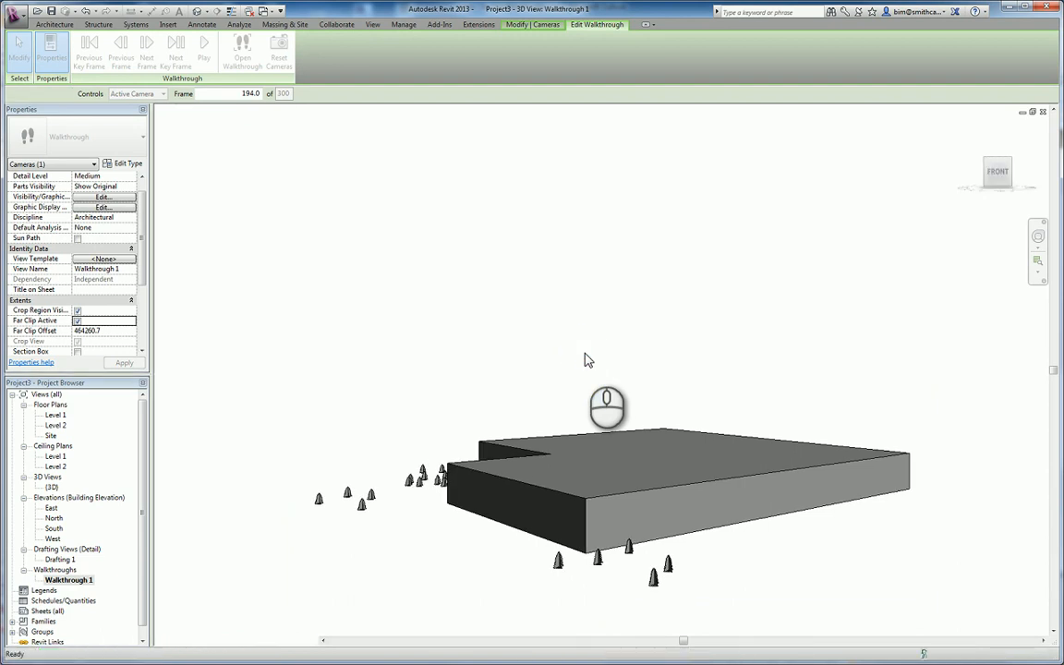
- Return to the Level 1 plan and move the west elevation marker far out to the west of the building
{"action": "double_click", "coordinate": [58, 416]}
{"action": "middle_click_drag", "start_coordinate": [420, 421], "coordinate": [545, 432]}
{"action": "scroll", "coordinate": [525, 410], "scroll_direction": "up", "scroll_amount": 4}
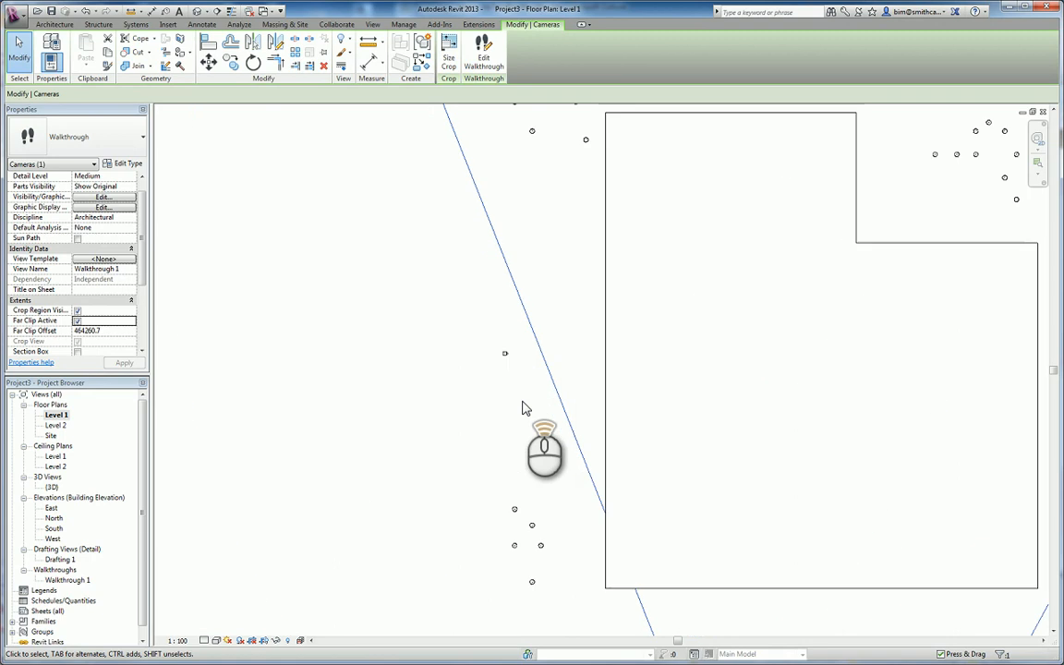
{"action": "left_click", "coordinate": [482, 326]}
{"action": "left_click", "coordinate": [505, 354]}
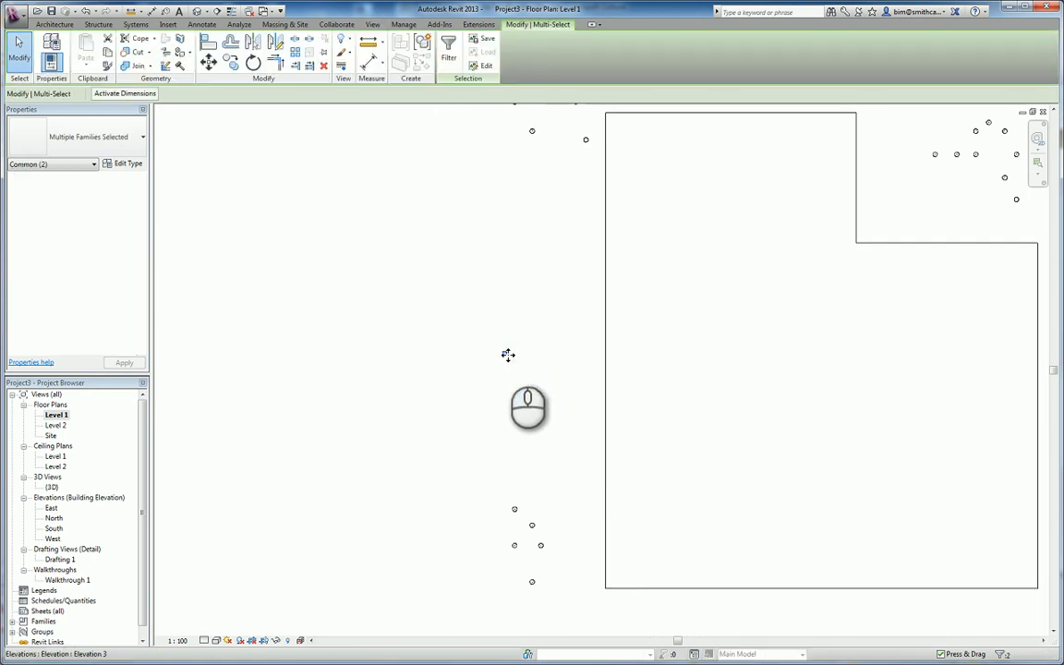
{"action": "left_click_drag", "start_coordinate": [506, 357], "coordinate": [182, 387]}
{"action": "scroll", "coordinate": [316, 420], "scroll_direction": "down", "scroll_amount": 4}
{"action": "middle_click_drag", "start_coordinate": [294, 423], "coordinate": [621, 430]}
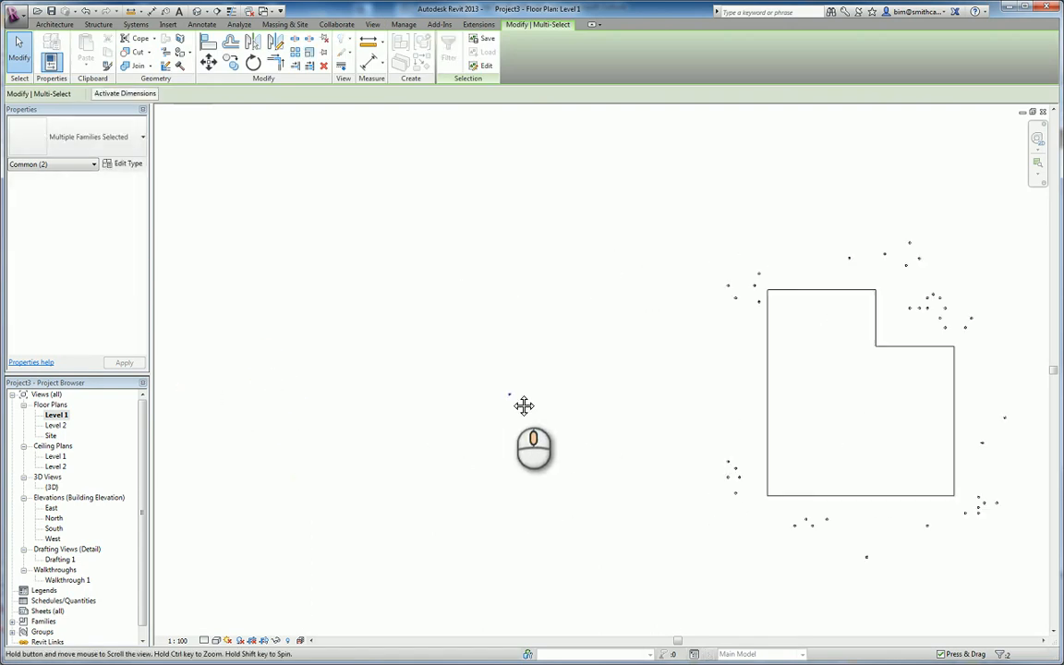
{"action": "left_click_drag", "start_coordinate": [479, 356], "coordinate": [425, 390]}
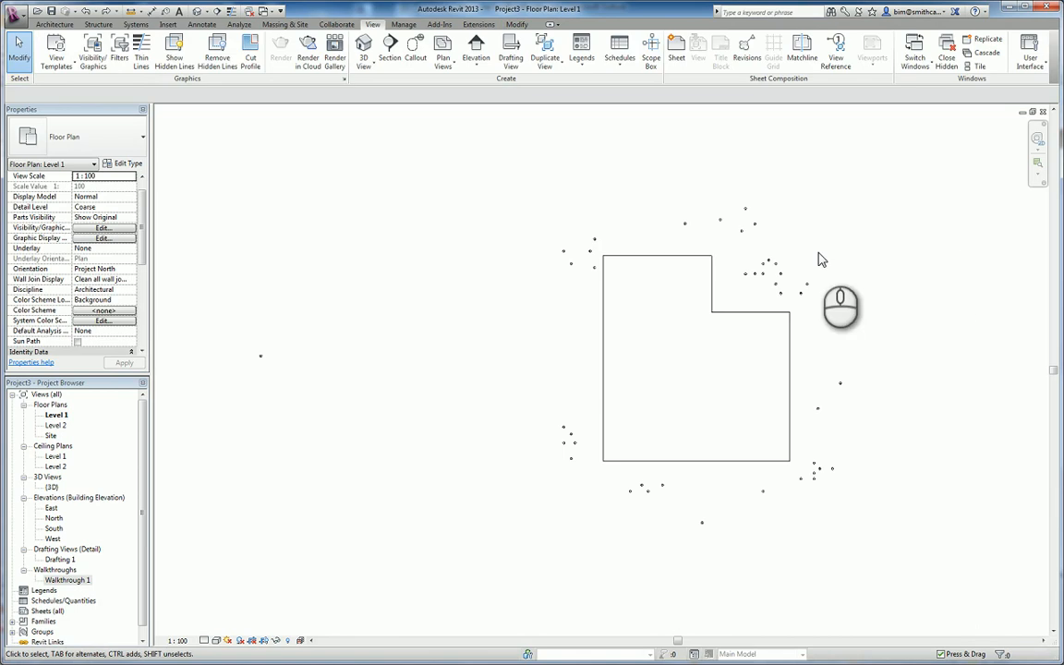
- Open the west elevation view from its relocated marker
{"action": "middle_click_drag", "start_coordinate": [417, 357], "coordinate": [559, 358]}
{"action": "scroll", "coordinate": [425, 357], "scroll_direction": "up", "scroll_amount": 5}
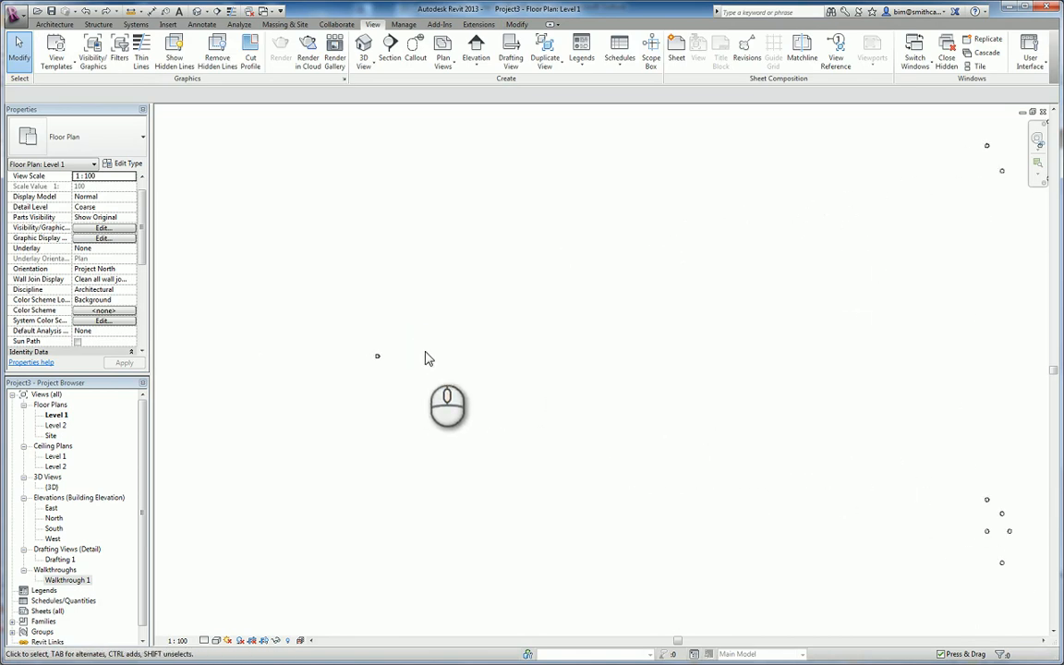
{"action": "scroll", "coordinate": [405, 362], "scroll_direction": "down", "scroll_amount": 2}
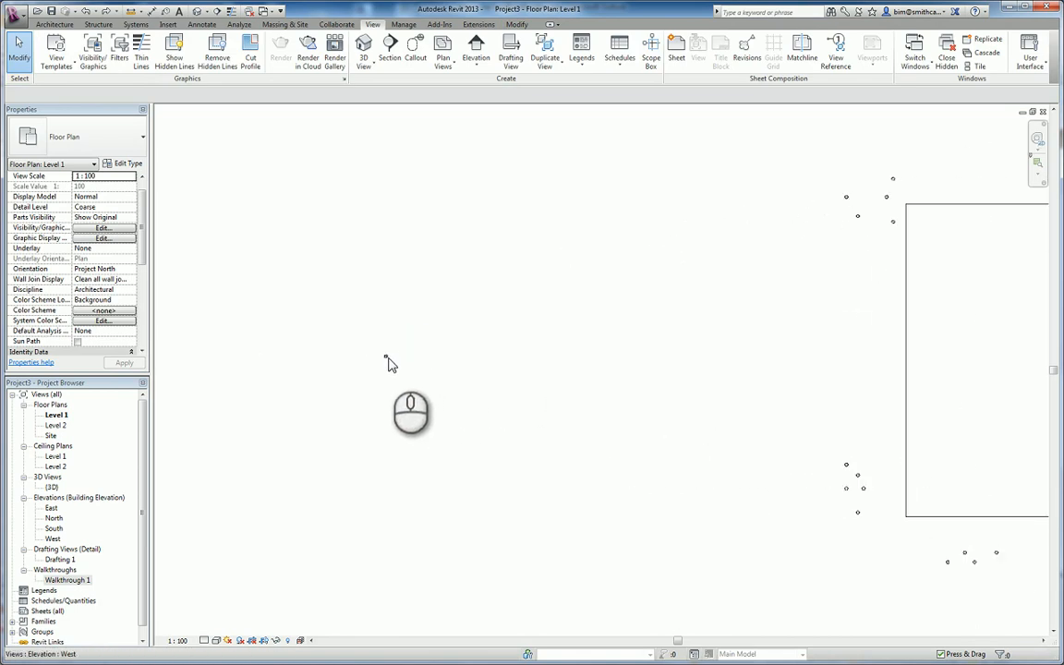
{"action": "scroll", "coordinate": [389, 362], "scroll_direction": "up", "scroll_amount": 2}
{"action": "double_click", "coordinate": [386, 356]}
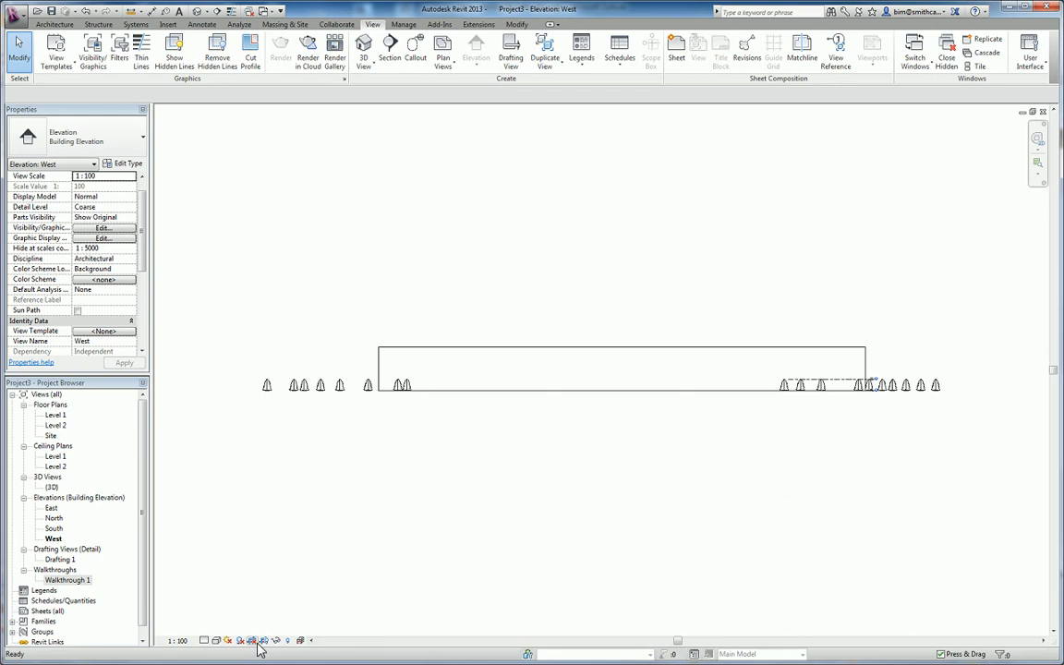
- Show and hide the west elevation's crop region, and turn off cropping for the view
{"action": "left_click", "coordinate": [264, 641]}
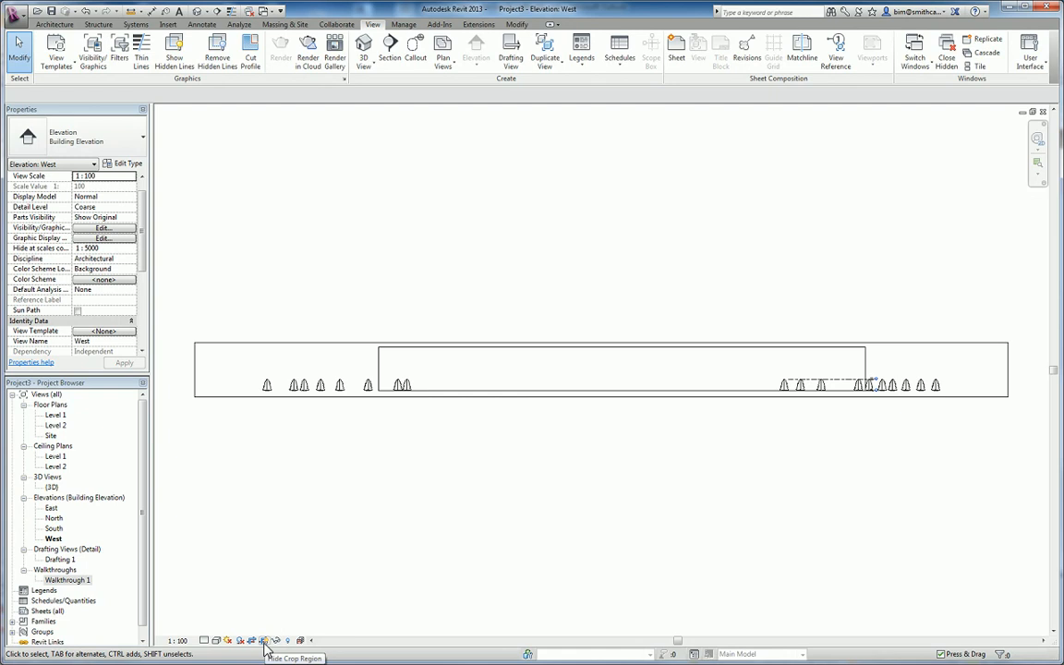
{"action": "left_click", "coordinate": [263, 641]}
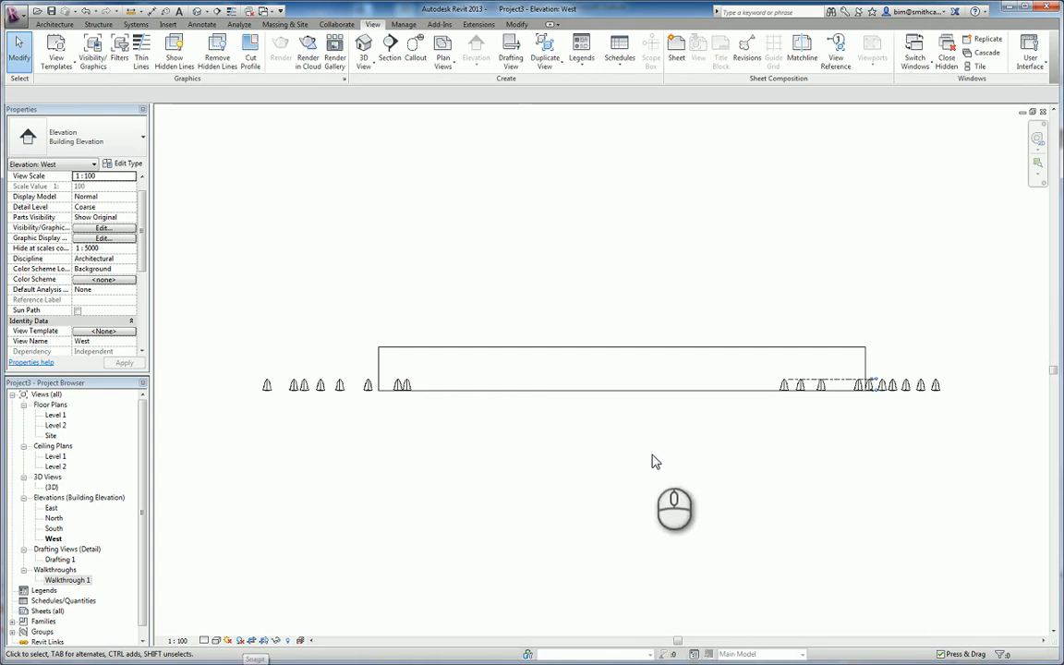
{"action": "left_click", "coordinate": [254, 641]}
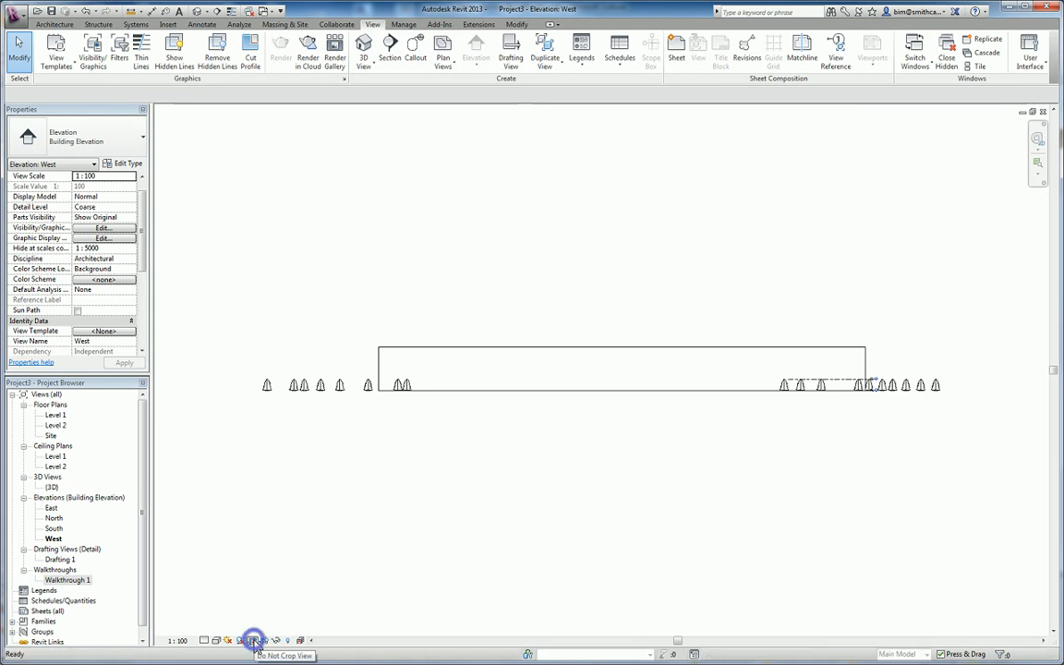
{"action": "middle_click_drag", "start_coordinate": [543, 556], "coordinate": [530, 559]}
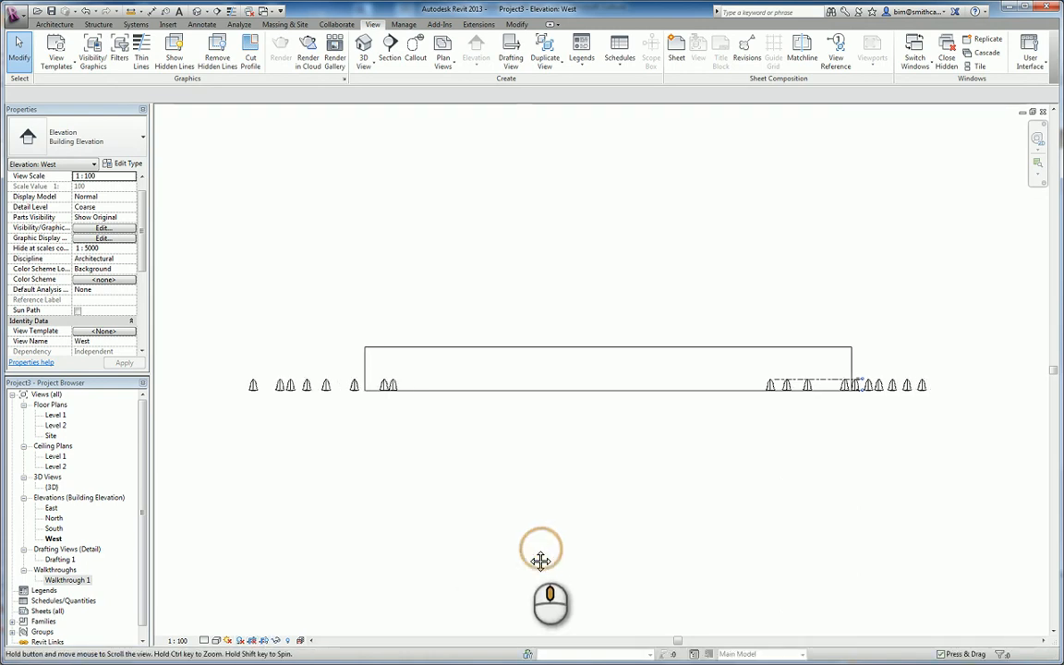
- Show the Walkthrough 1 camera in the west elevation with its whole view cone in sight
{"action": "left_click", "coordinate": [67, 580]}
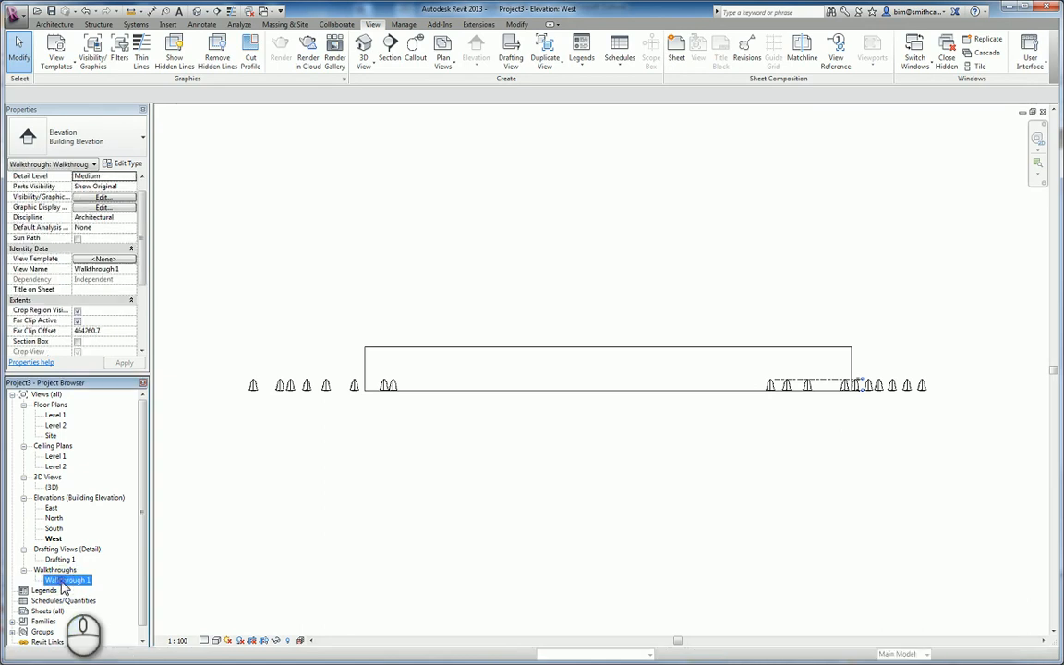
{"action": "right_click", "coordinate": [66, 580]}
{"action": "left_click", "coordinate": [97, 369]}
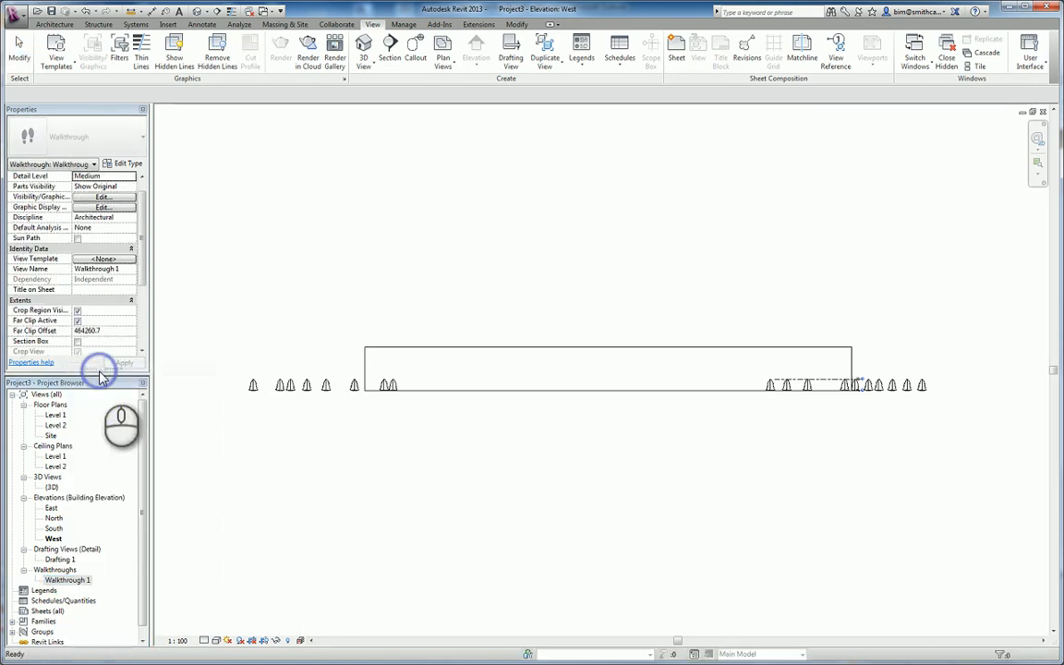
{"action": "scroll", "coordinate": [725, 528], "scroll_direction": "down", "scroll_amount": 5}
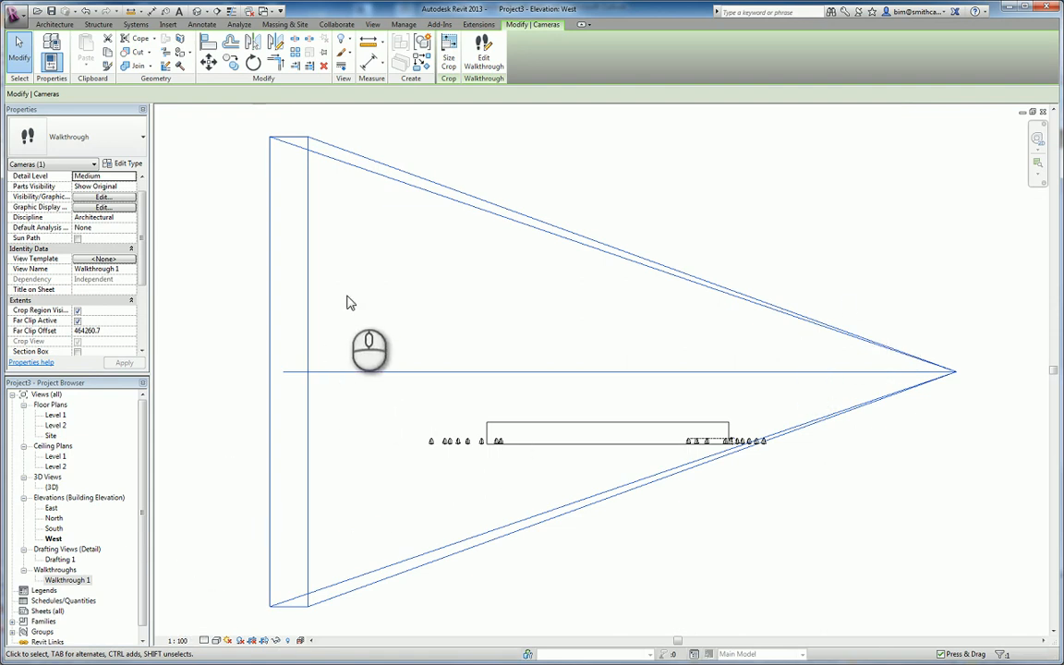
- Edit the walkthrough and tilt the first key frame's camera target down toward the building in the west elevation, then quit editing
{"action": "left_click", "coordinate": [485, 74]}
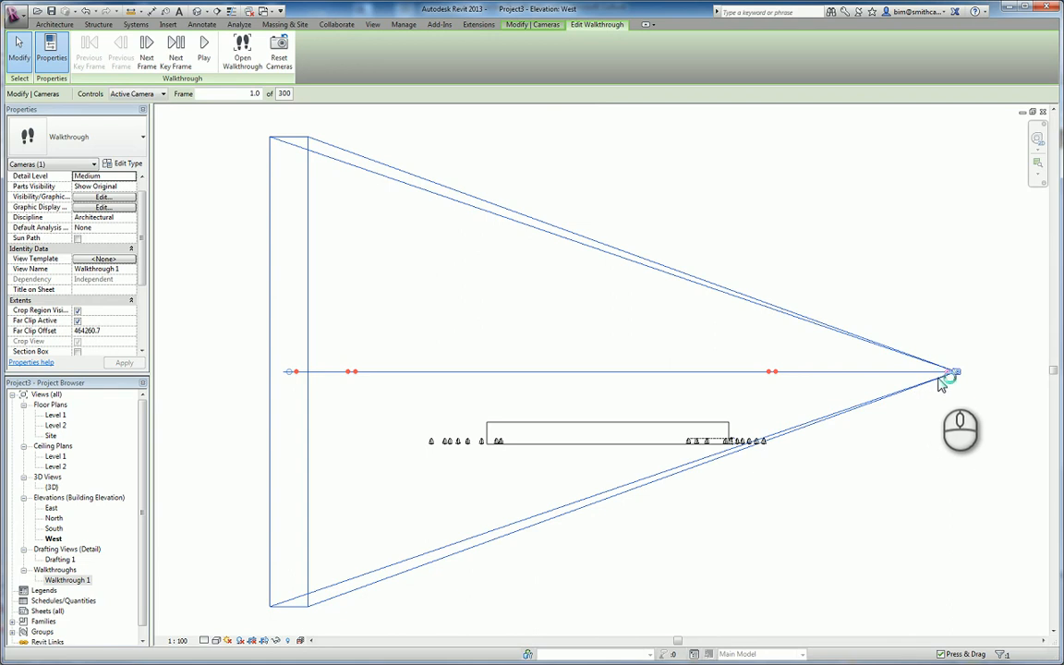
{"action": "scroll", "coordinate": [954, 383], "scroll_direction": "up", "scroll_amount": 5}
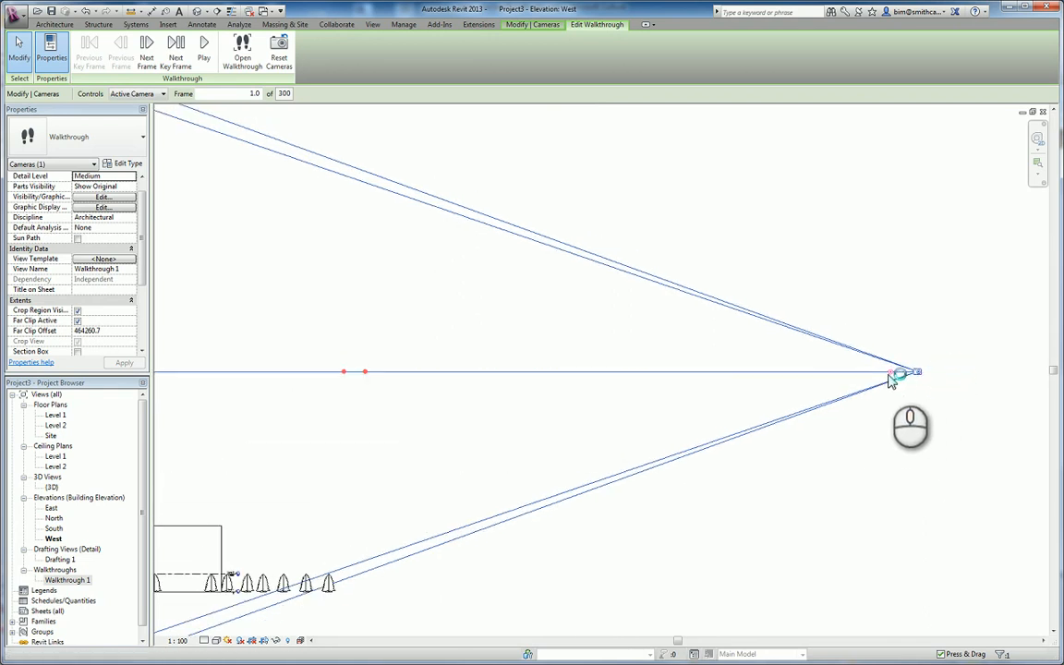
{"action": "scroll", "coordinate": [894, 378], "scroll_direction": "up", "scroll_amount": 1}
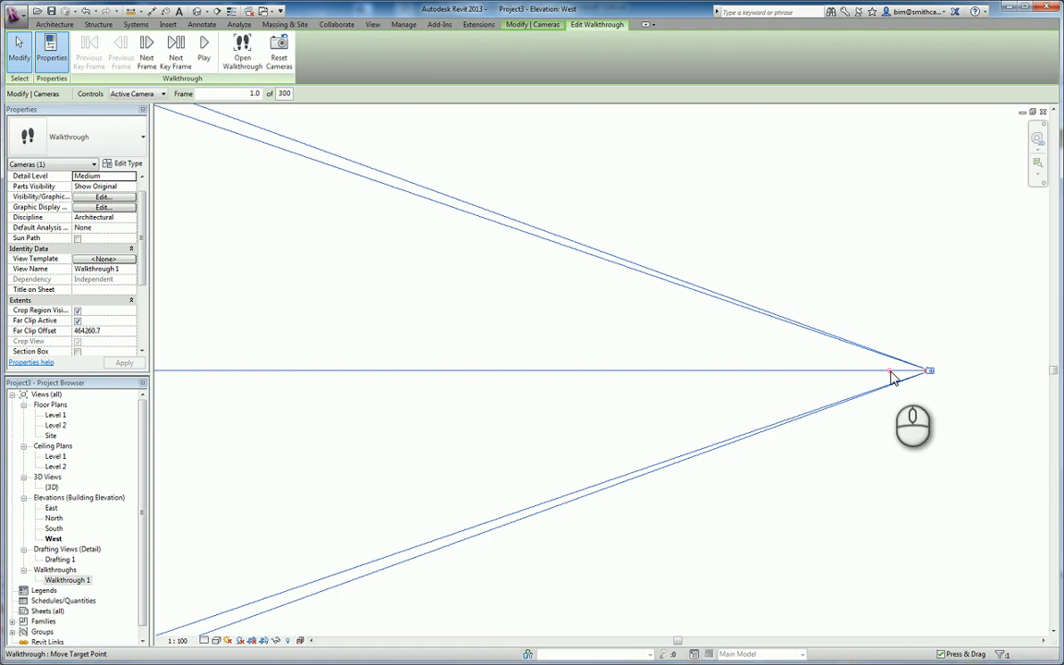
{"action": "left_click_drag", "start_coordinate": [891, 377], "coordinate": [848, 400]}
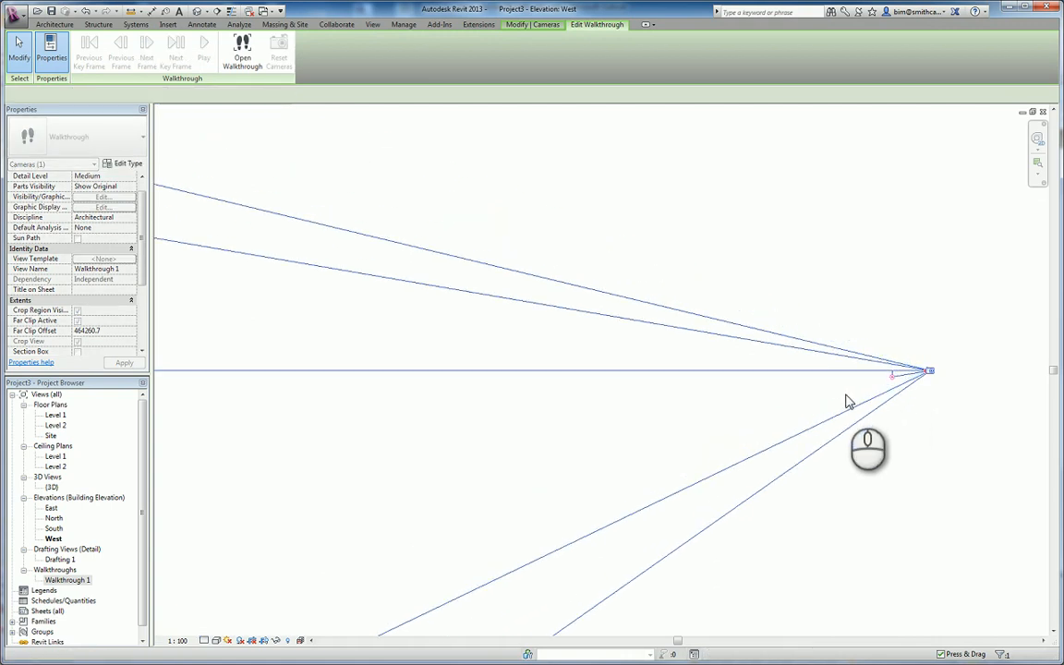
{"action": "scroll", "coordinate": [822, 399], "scroll_direction": "down", "scroll_amount": 1}
{"action": "middle_click_drag", "start_coordinate": [812, 399], "coordinate": [928, 374]}
{"action": "middle_click_drag", "start_coordinate": [739, 384], "coordinate": [647, 363]}
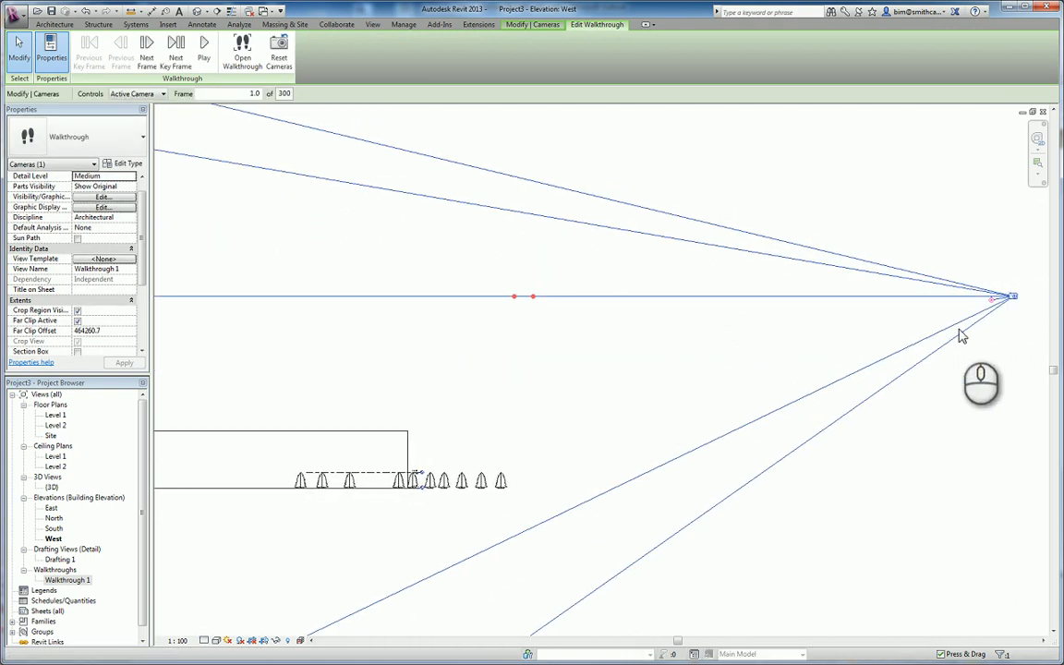
{"action": "middle_click_drag", "start_coordinate": [960, 335], "coordinate": [859, 366]}
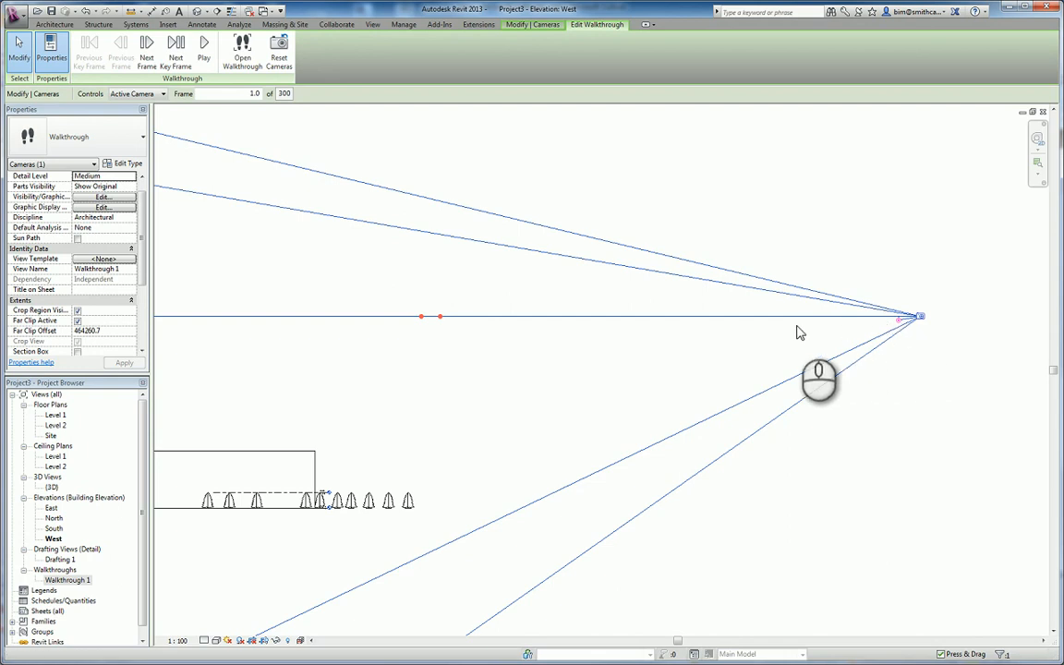
{"action": "key", "text": "Escape"}
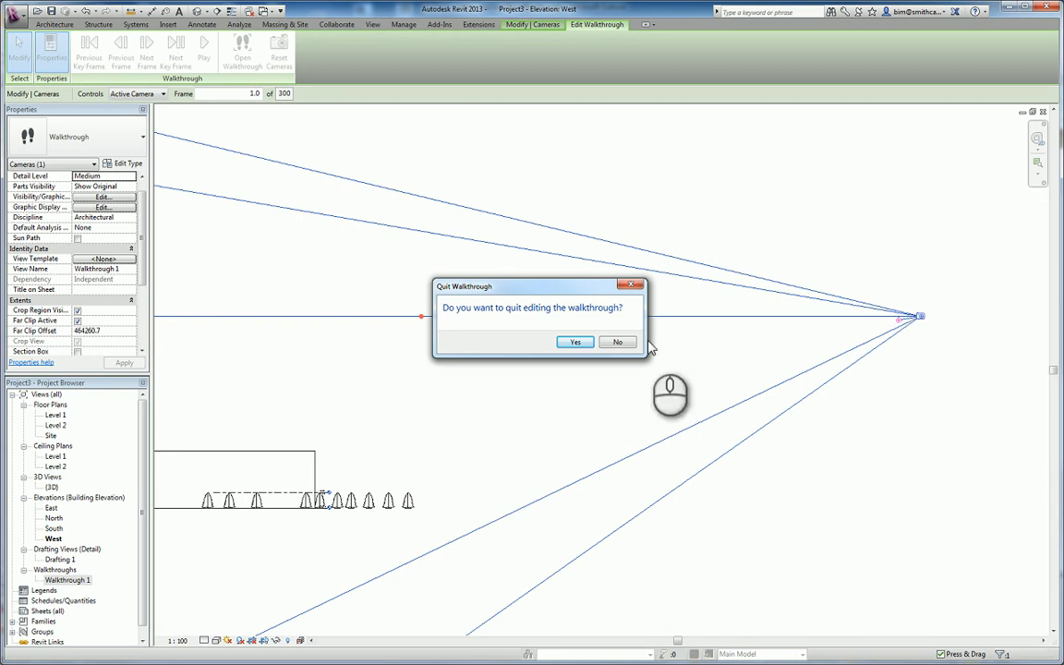
{"action": "left_click", "coordinate": [576, 342]}
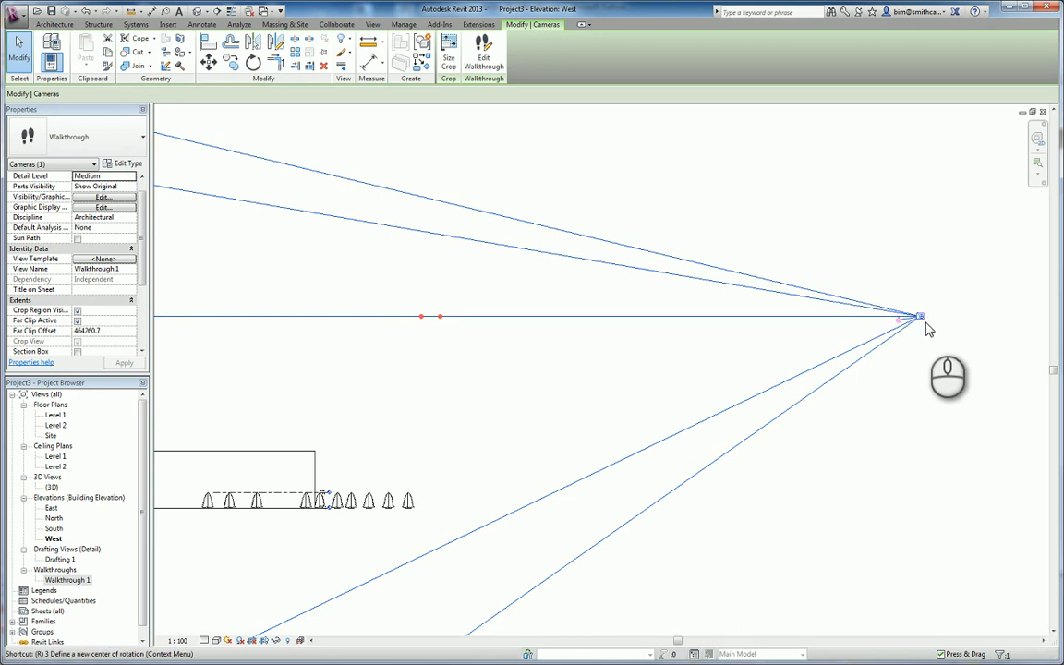
- Draw a long horizontal reference plane just below the camera path, about 44800 above the upper level line and spanning well past the building
{"action": "key", "text": "r"}
{"action": "key", "text": "p"}
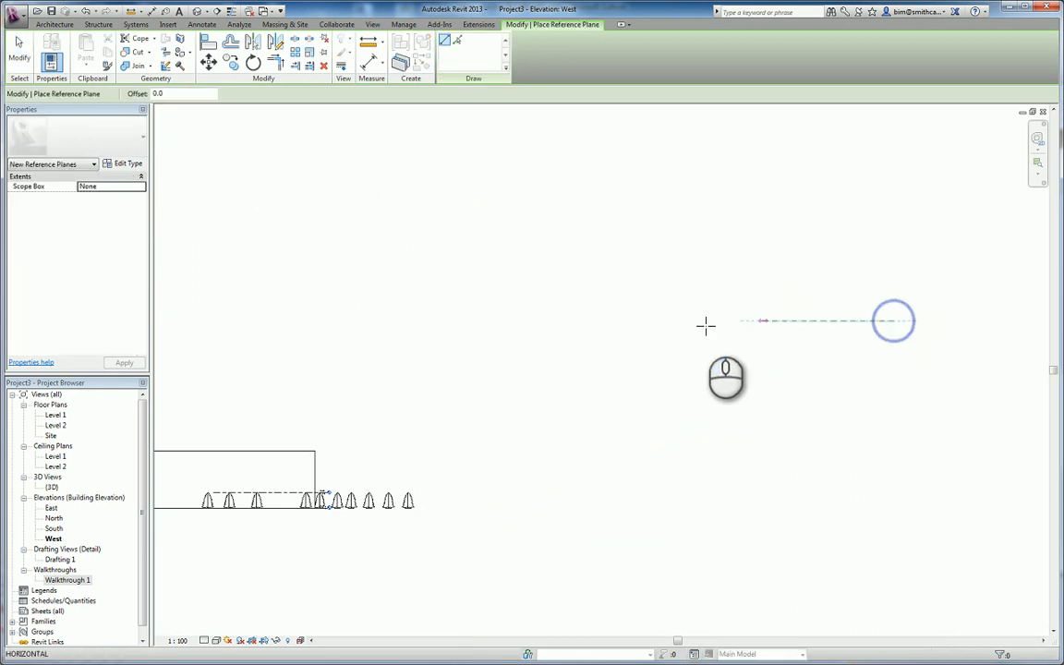
{"action": "scroll", "coordinate": [679, 325], "scroll_direction": "down", "scroll_amount": 2}
{"action": "middle_click_drag", "start_coordinate": [678, 325], "coordinate": [905, 341]}
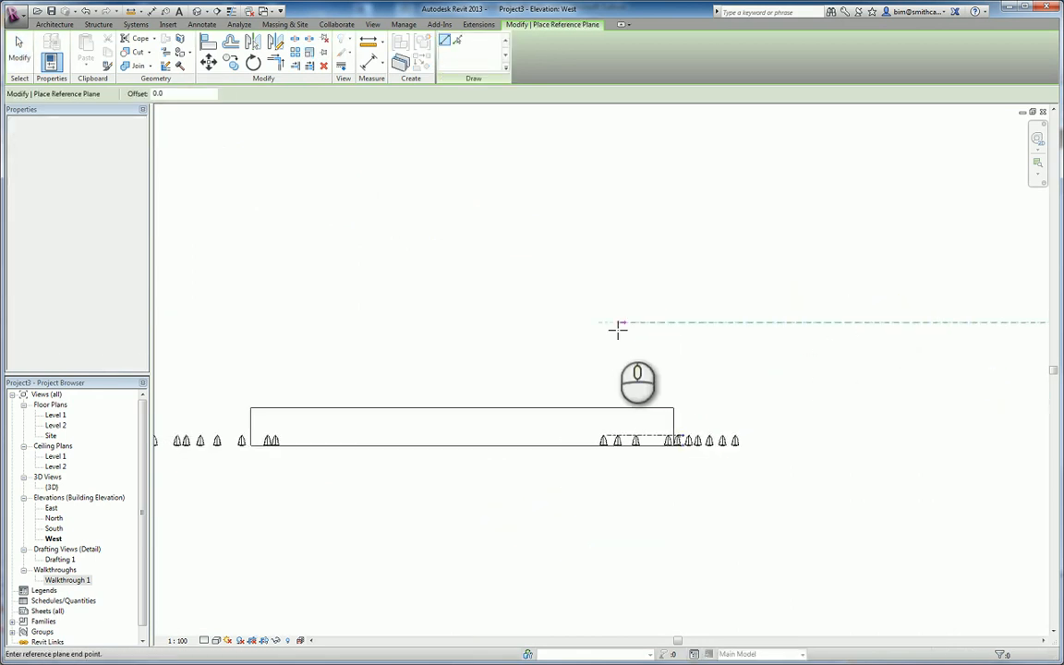
{"action": "middle_click_drag", "start_coordinate": [244, 328], "coordinate": [658, 316]}
{"action": "scroll", "coordinate": [632, 312], "scroll_direction": "down", "scroll_amount": 2}
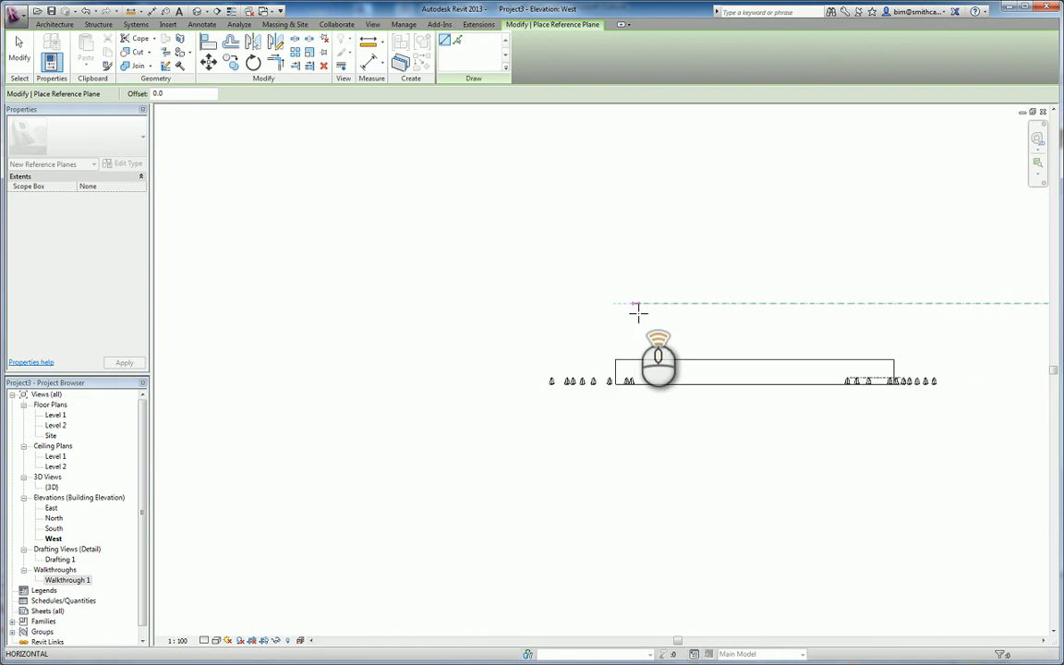
{"action": "scroll", "coordinate": [637, 314], "scroll_direction": "down", "scroll_amount": 2}
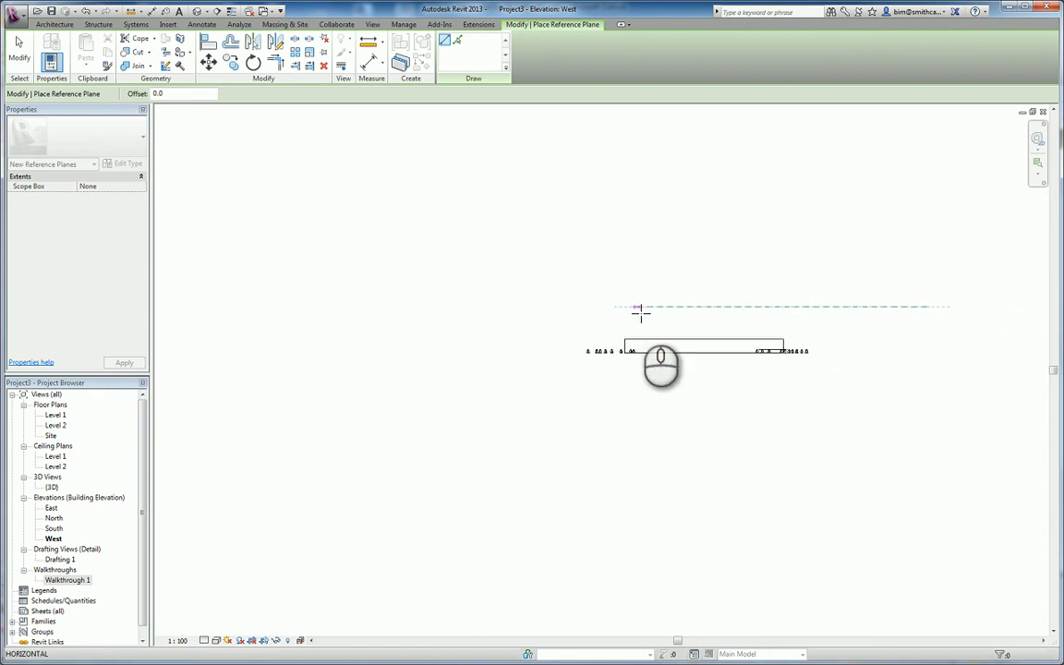
{"action": "left_click", "coordinate": [247, 310]}
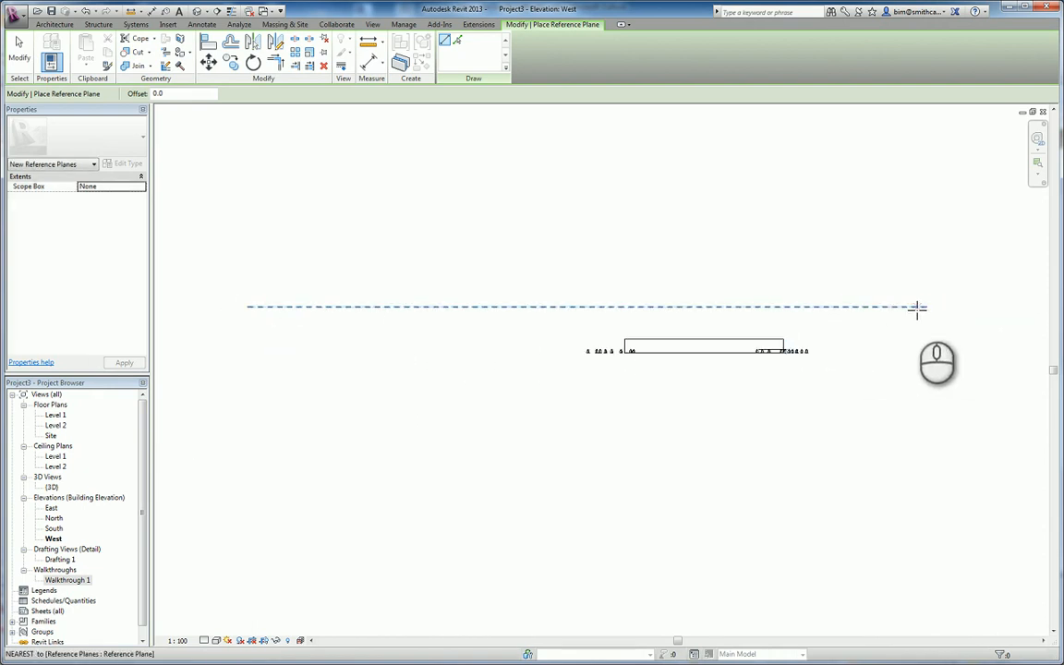
{"action": "left_click", "coordinate": [916, 306]}
{"action": "key", "text": "Escape"}
{"action": "key", "text": "Escape"}
- Extend the right-hand end of the reference plane farther out beyond the walkthrough's starting camera position
{"action": "left_click", "coordinate": [927, 306]}
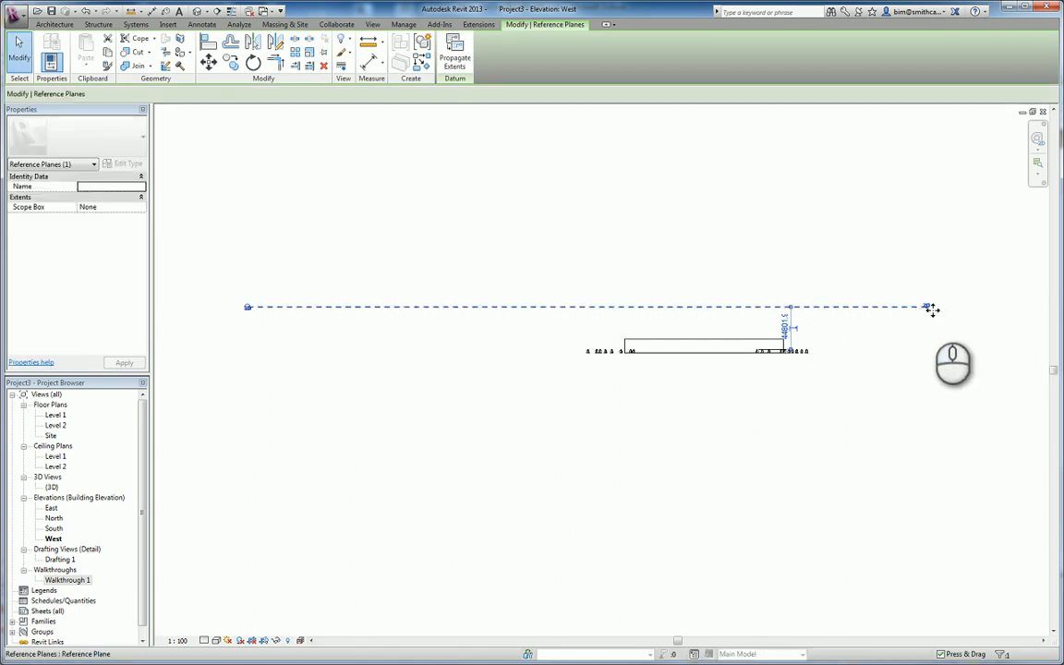
{"action": "key", "text": "Escape"}
{"action": "left_click", "coordinate": [919, 306]}
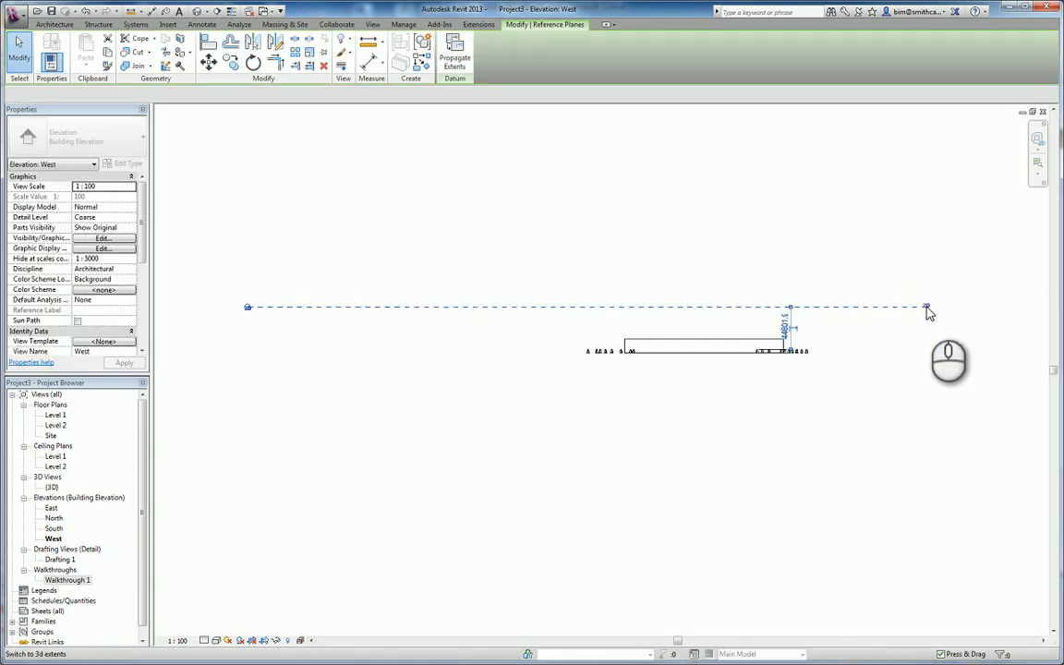
{"action": "left_click", "coordinate": [926, 306]}
{"action": "left_click", "coordinate": [939, 312]}
{"action": "scroll", "coordinate": [933, 312], "scroll_direction": "up", "scroll_amount": 4}
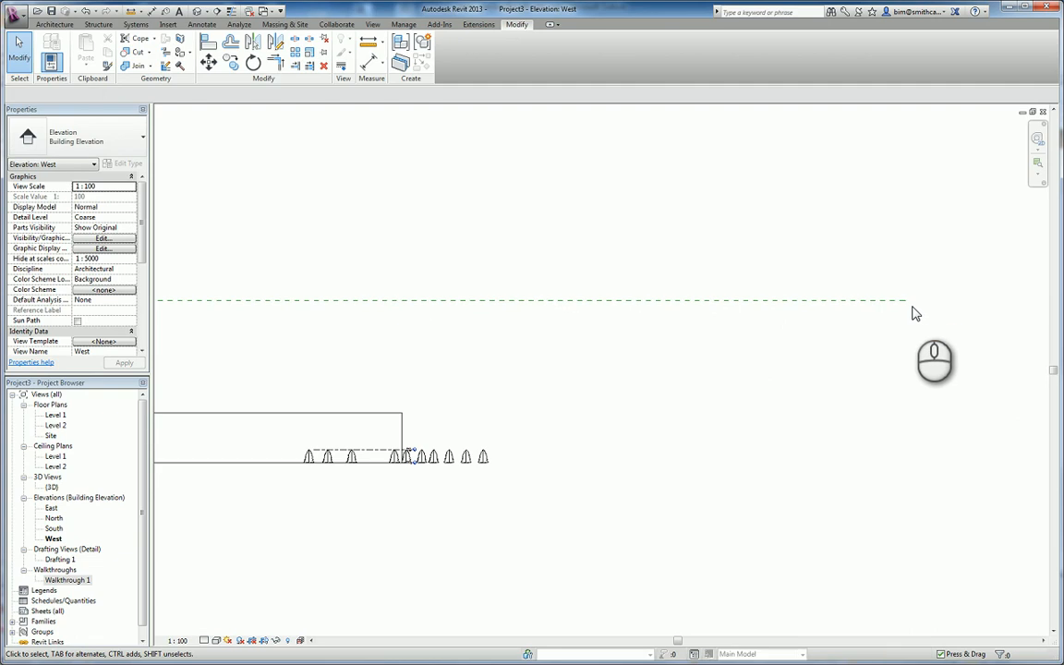
{"action": "left_click", "coordinate": [903, 301]}
{"action": "left_click_drag", "start_coordinate": [905, 306], "coordinate": [1025, 310]}
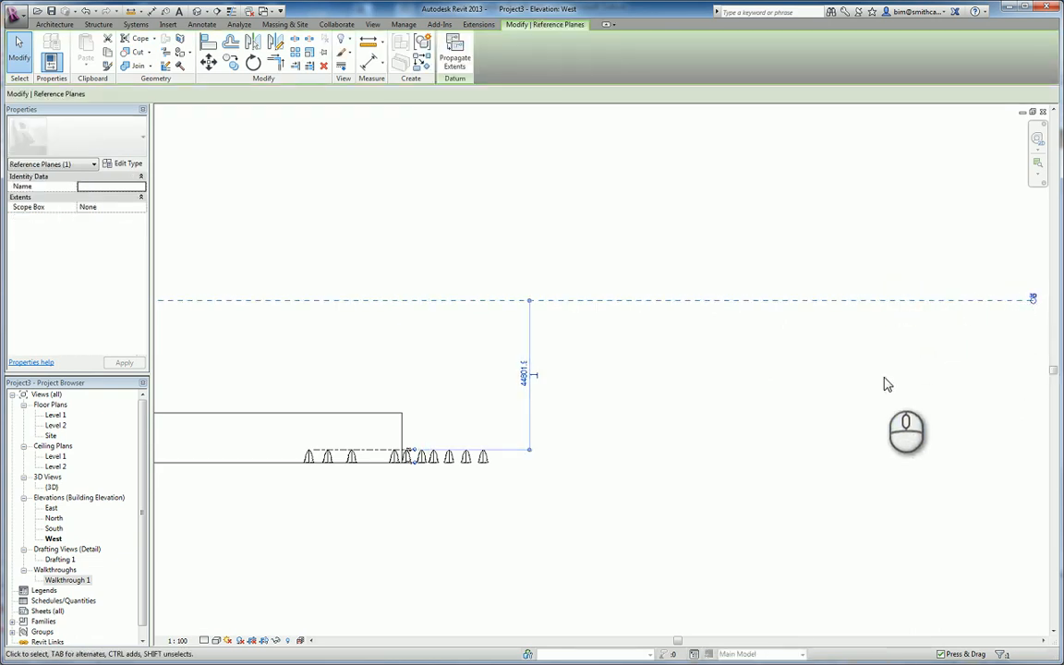
{"action": "left_click", "coordinate": [658, 388]}
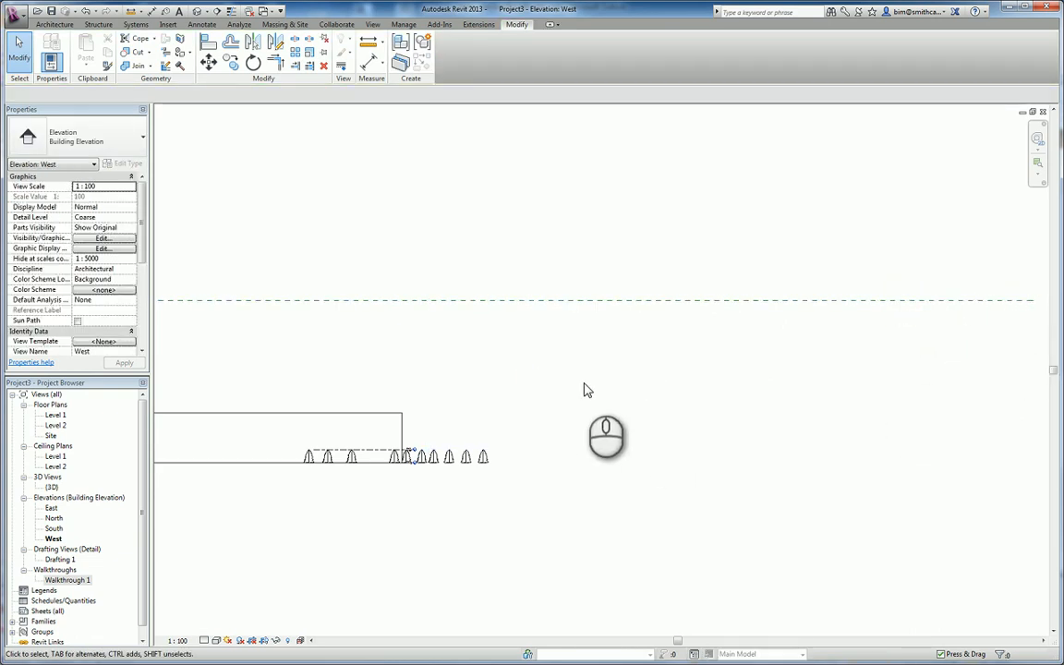
- Show the Walkthrough 1 camera again in the west elevation with its target and the reference plane in sight
{"action": "left_click", "coordinate": [73, 582]}
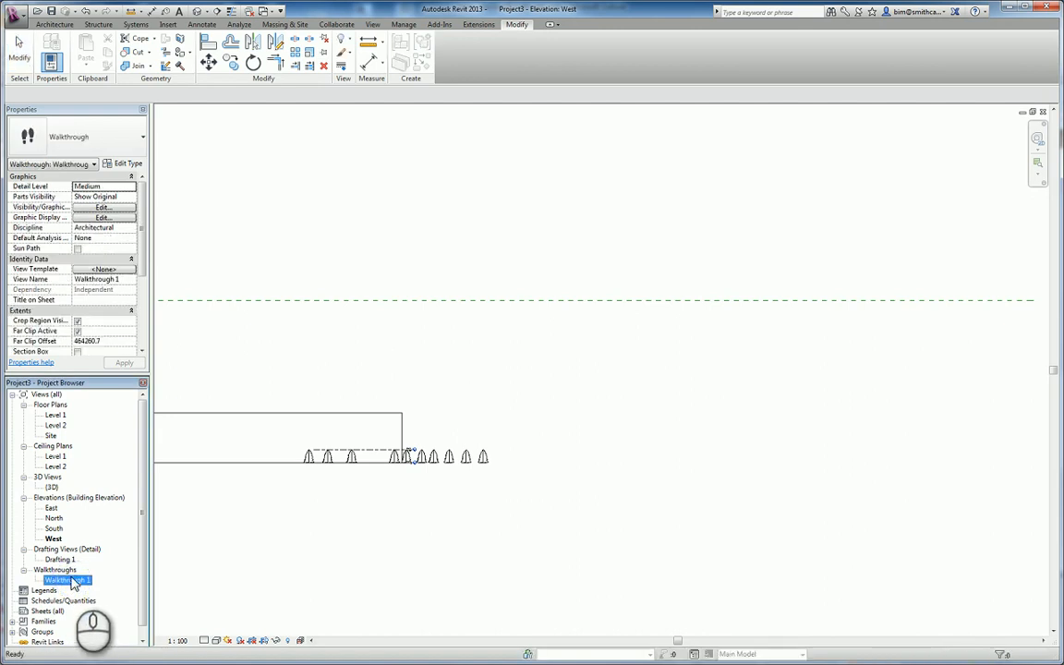
{"action": "right_click", "coordinate": [75, 586]}
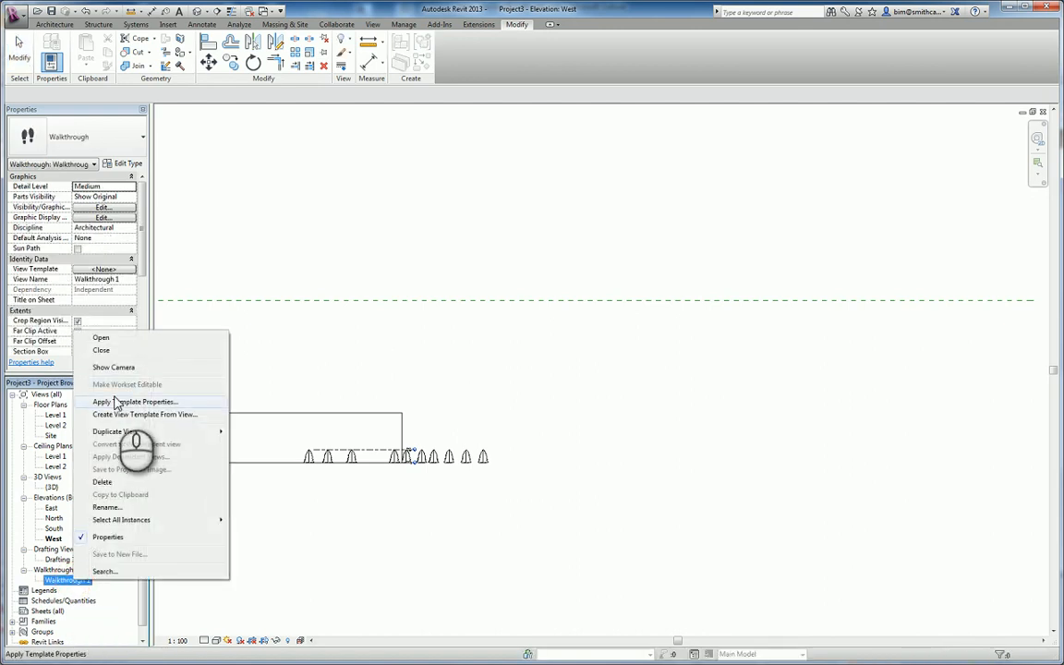
{"action": "left_click", "coordinate": [114, 368]}
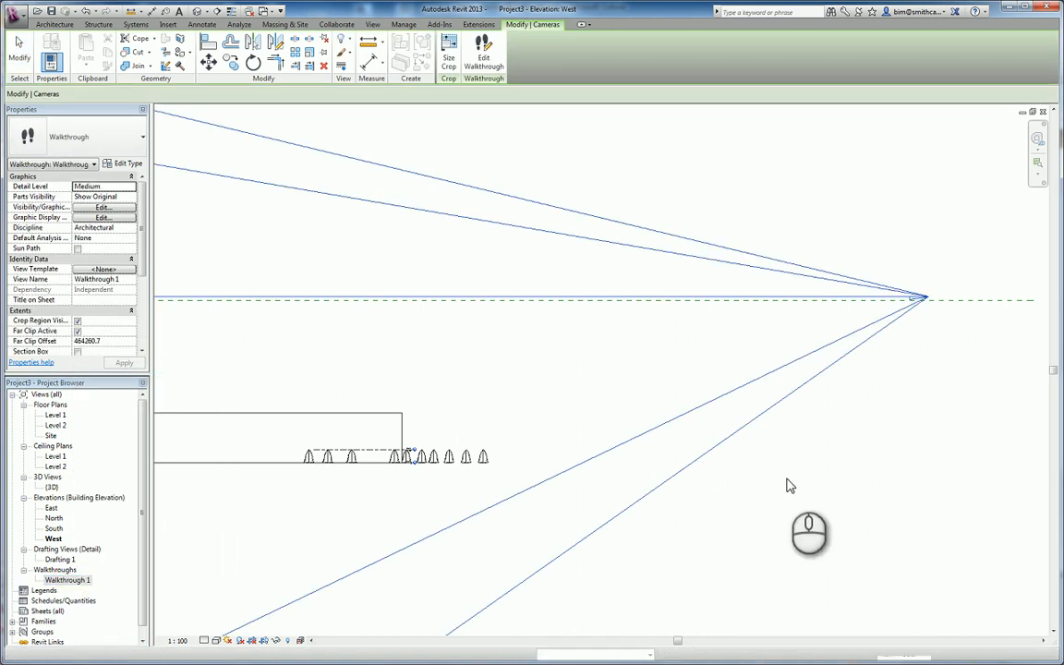
{"action": "middle_click_drag", "start_coordinate": [787, 479], "coordinate": [680, 519]}
{"action": "scroll", "coordinate": [778, 366], "scroll_direction": "up", "scroll_amount": 2}
{"action": "scroll", "coordinate": [778, 367], "scroll_direction": "up", "scroll_amount": 2}
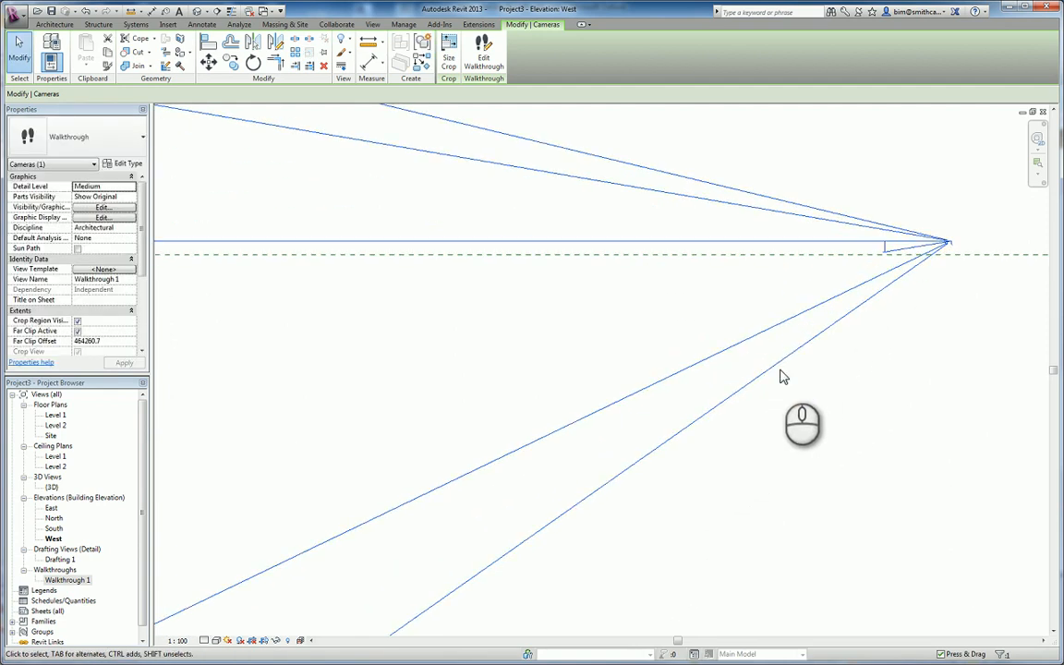
{"action": "middle_click_drag", "start_coordinate": [780, 369], "coordinate": [702, 442]}
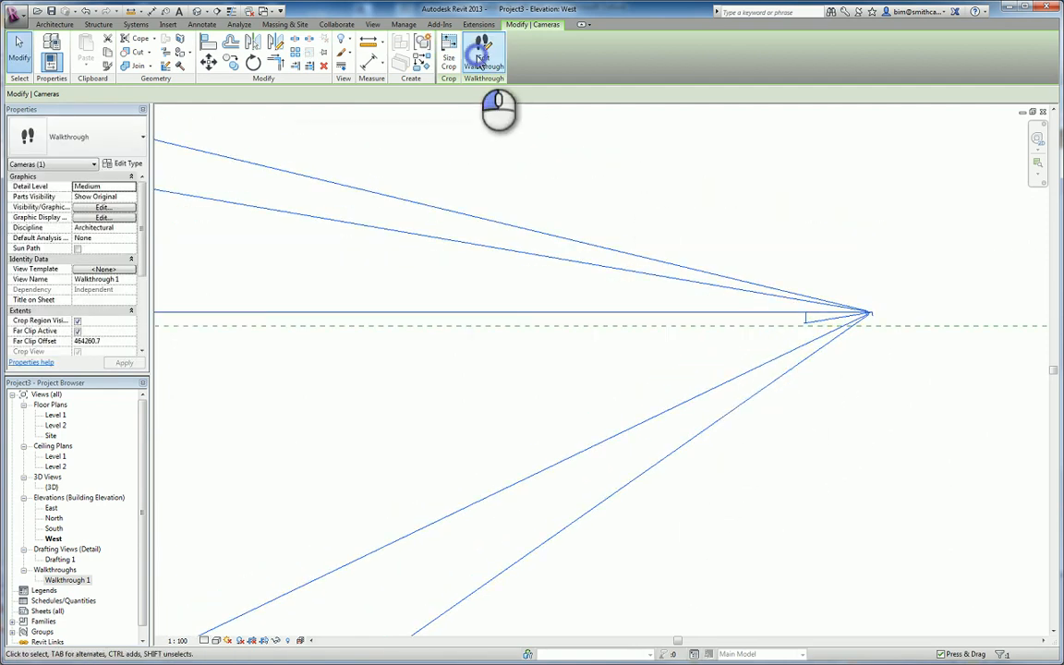
- Edit the walkthrough and lower the second key frame's camera target to the reference plane
{"action": "left_click", "coordinate": [480, 63]}
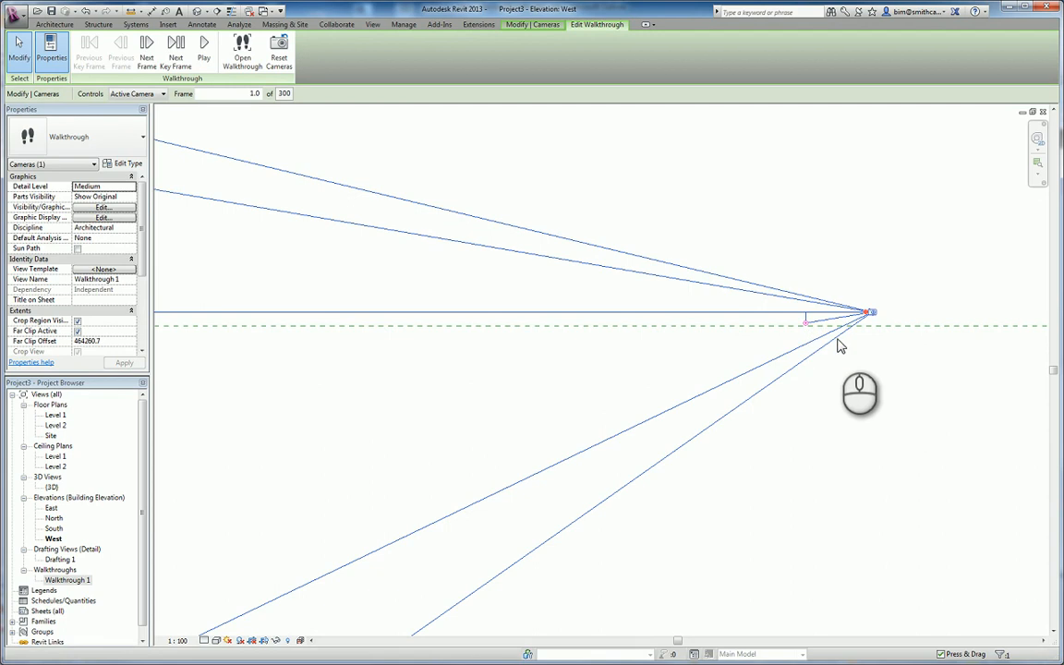
{"action": "scroll", "coordinate": [839, 345], "scroll_direction": "down", "scroll_amount": 2}
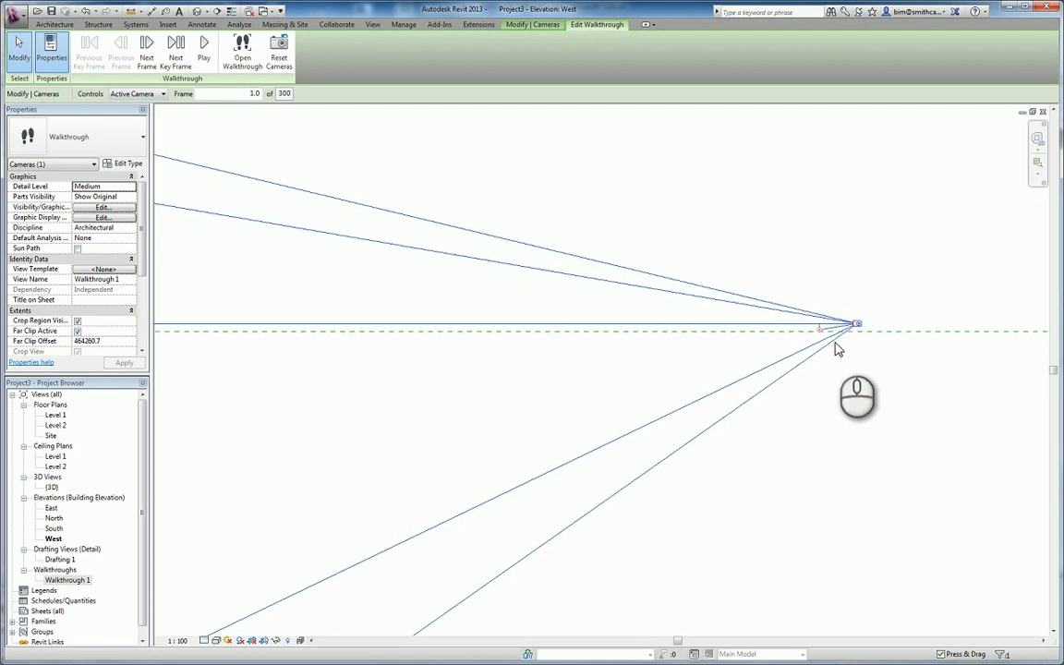
{"action": "middle_click_drag", "start_coordinate": [649, 372], "coordinate": [749, 354]}
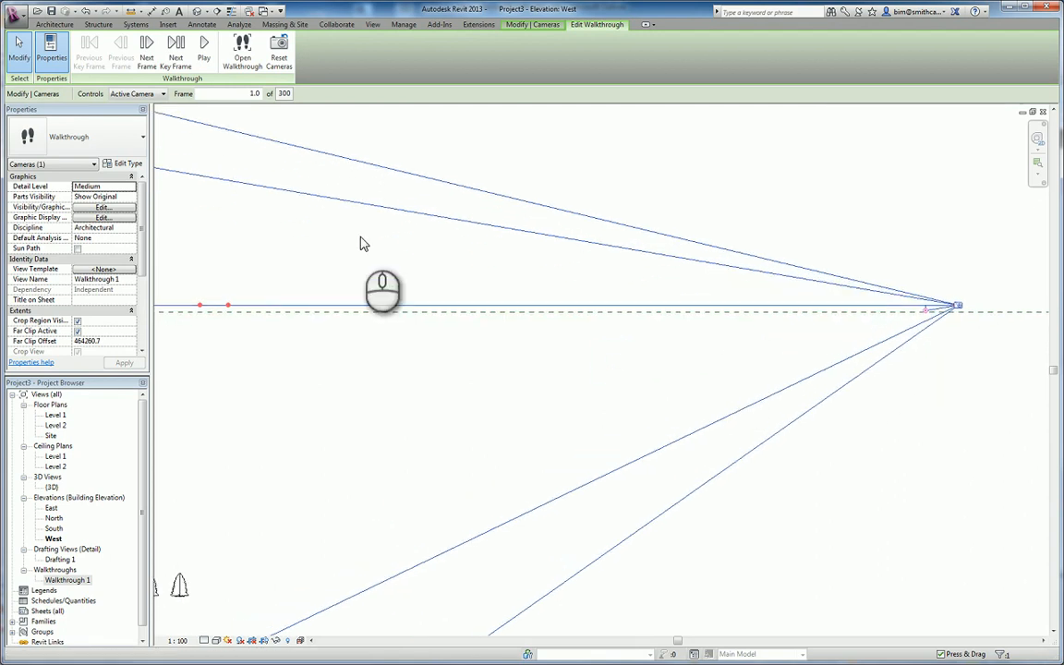
{"action": "left_click", "coordinate": [178, 70]}
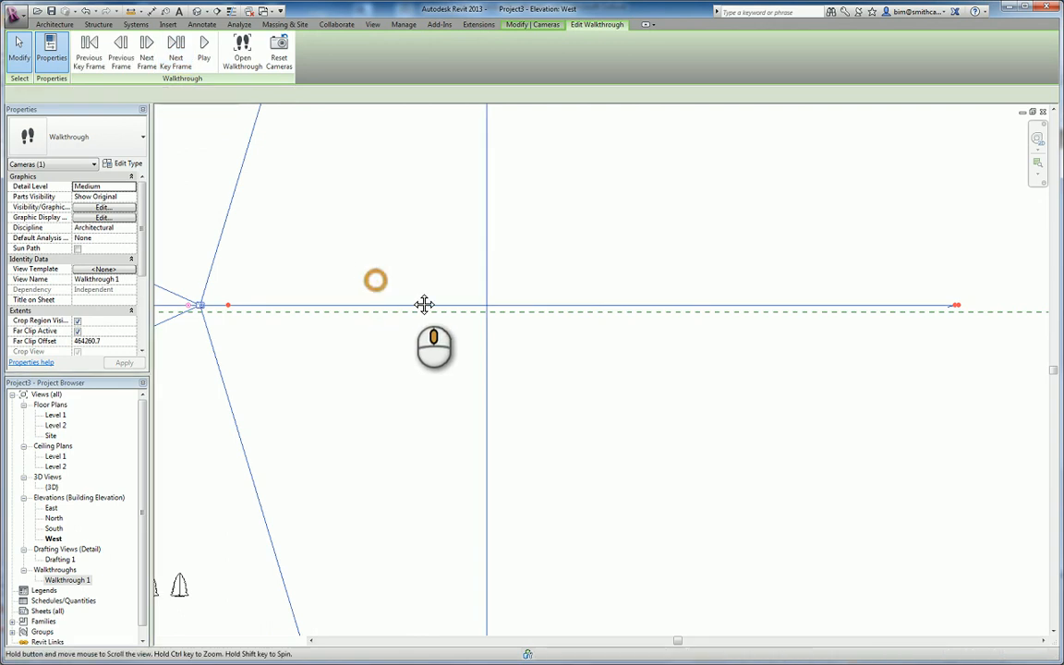
{"action": "middle_click_drag", "start_coordinate": [423, 304], "coordinate": [644, 318]}
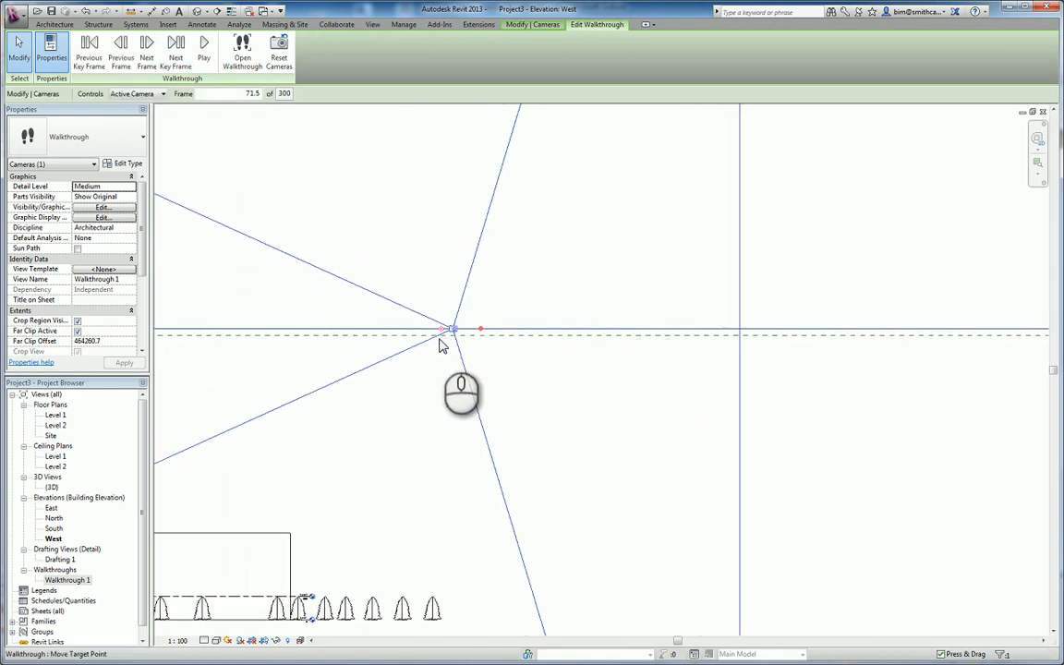
{"action": "left_click_drag", "start_coordinate": [440, 335], "coordinate": [443, 341]}
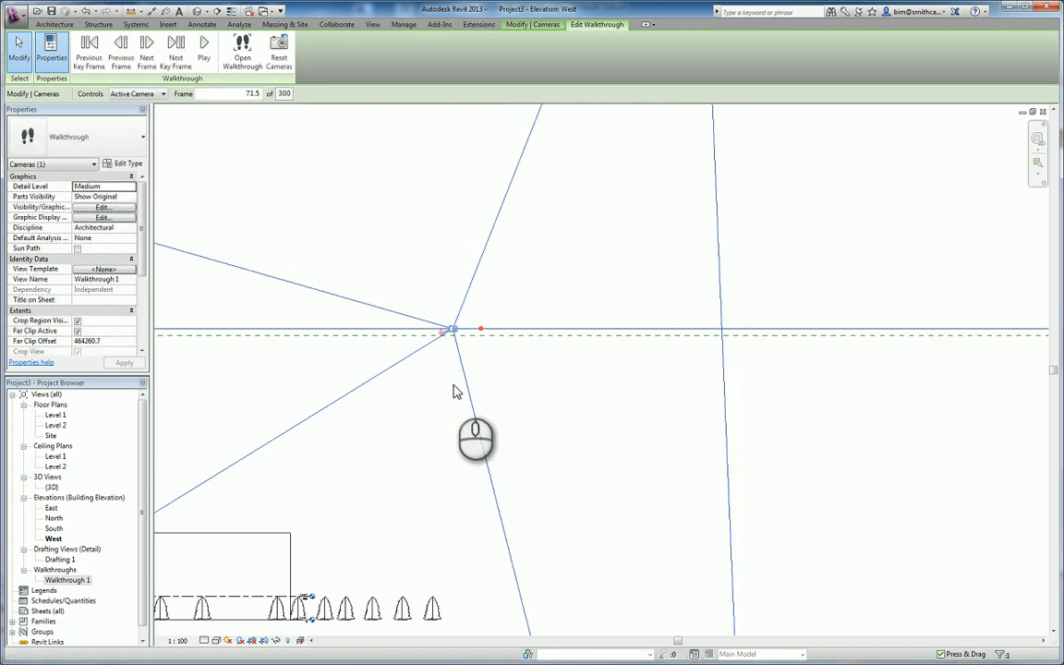
- Advance to the third key frame and lower its camera target to the reference plane
{"action": "left_click", "coordinate": [167, 70]}
{"action": "middle_click_drag", "start_coordinate": [452, 336], "coordinate": [734, 342]}
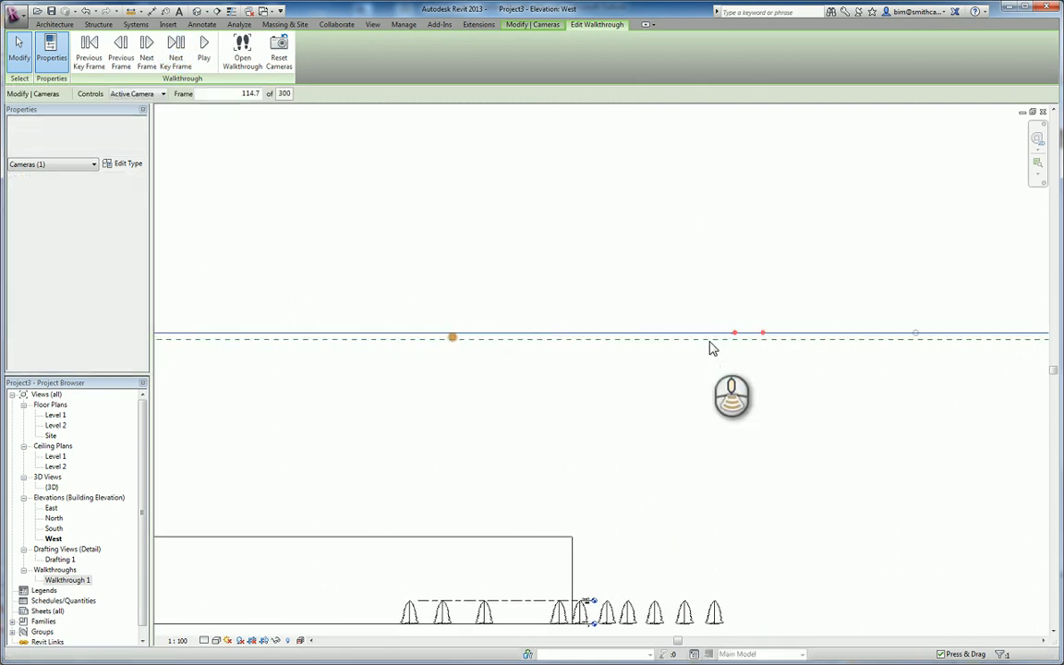
{"action": "scroll", "coordinate": [707, 343], "scroll_direction": "down", "scroll_amount": 3}
{"action": "scroll", "coordinate": [462, 328], "scroll_direction": "down", "scroll_amount": 1}
{"action": "middle_click_drag", "start_coordinate": [462, 328], "coordinate": [754, 334]}
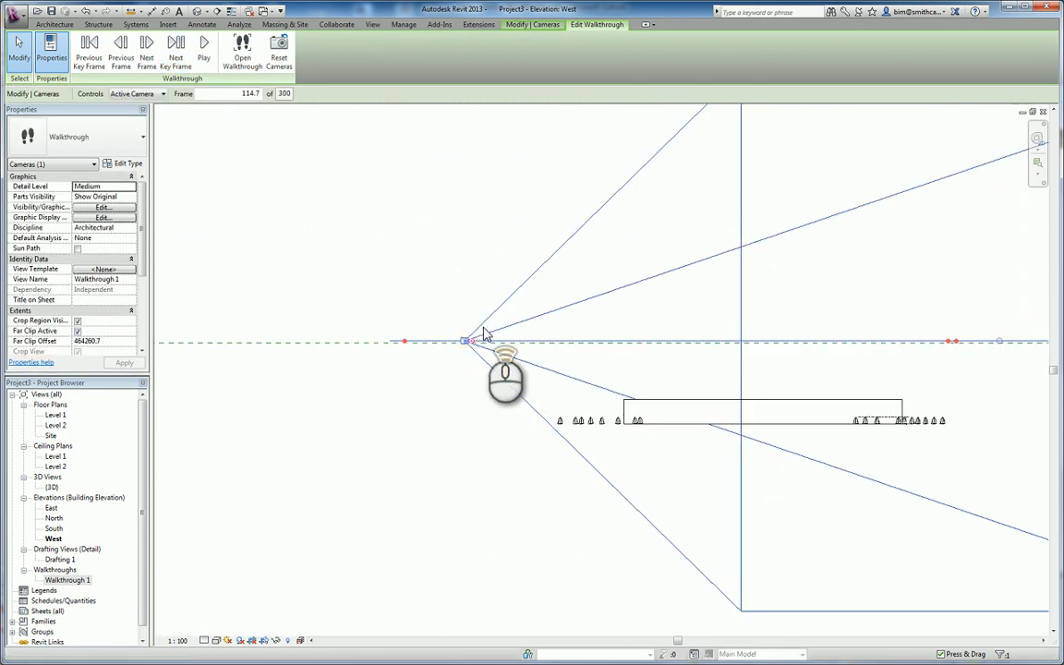
{"action": "scroll", "coordinate": [484, 330], "scroll_direction": "up", "scroll_amount": 4}
{"action": "scroll", "coordinate": [441, 383], "scroll_direction": "up", "scroll_amount": 1}
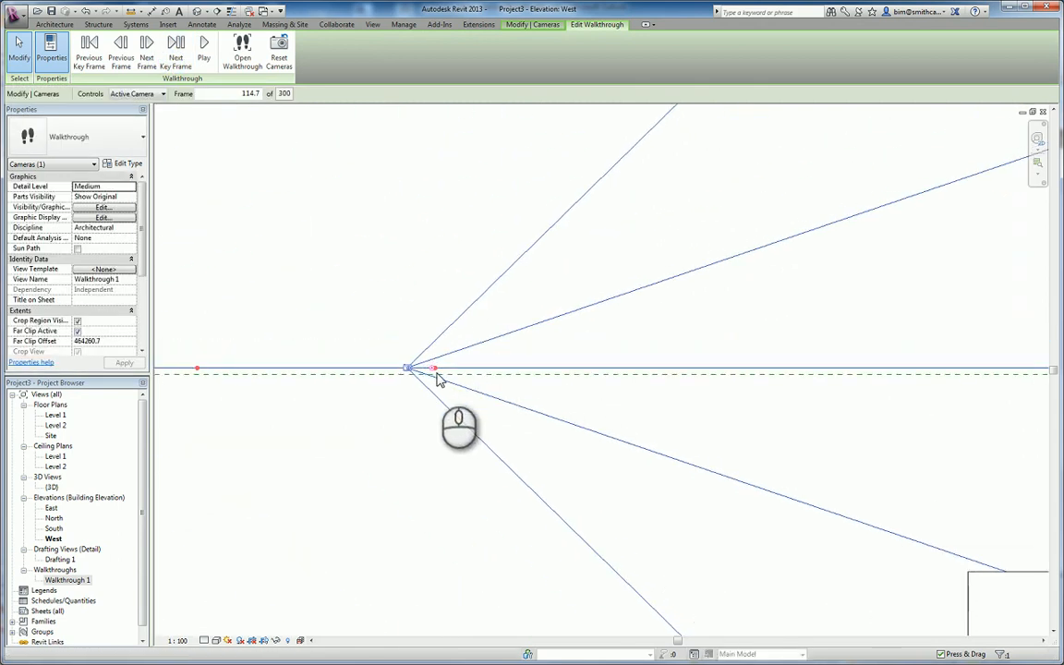
{"action": "left_click_drag", "start_coordinate": [434, 373], "coordinate": [438, 379]}
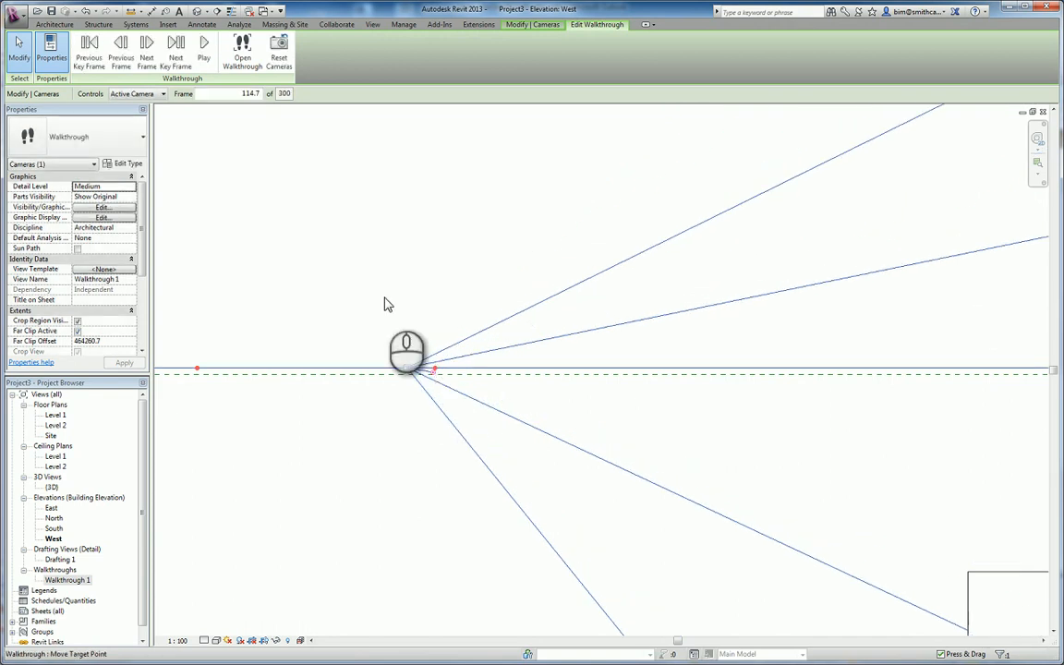
- Lower the fourth key frame's camera target to the reference plane and advance to the fifth key frame
{"action": "left_click", "coordinate": [175, 62]}
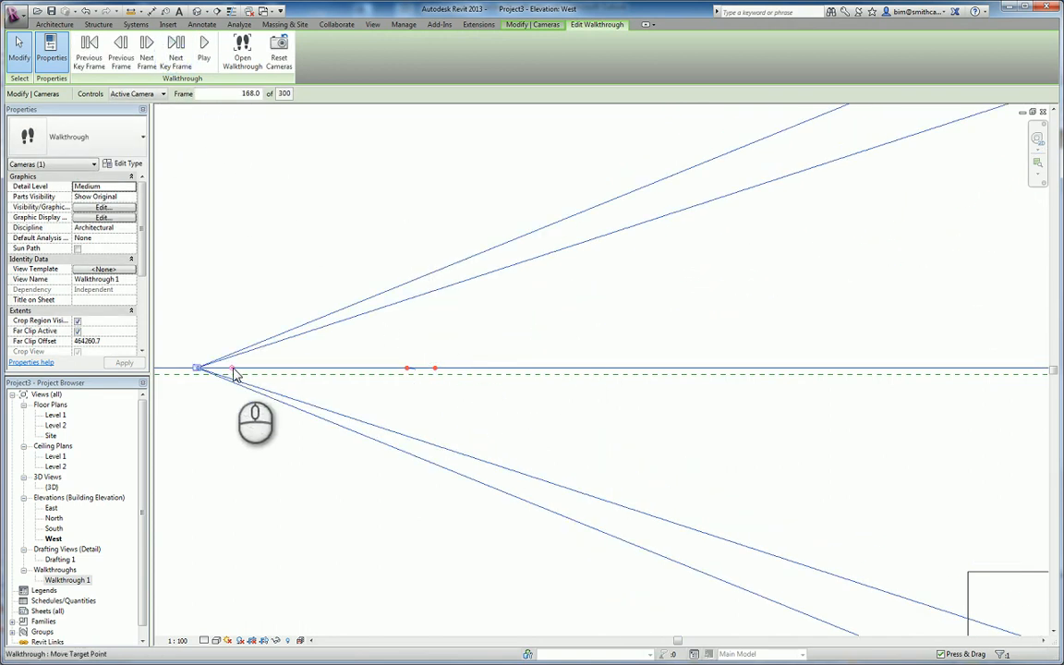
{"action": "left_click_drag", "start_coordinate": [236, 374], "coordinate": [233, 375]}
{"action": "left_click", "coordinate": [176, 56]}
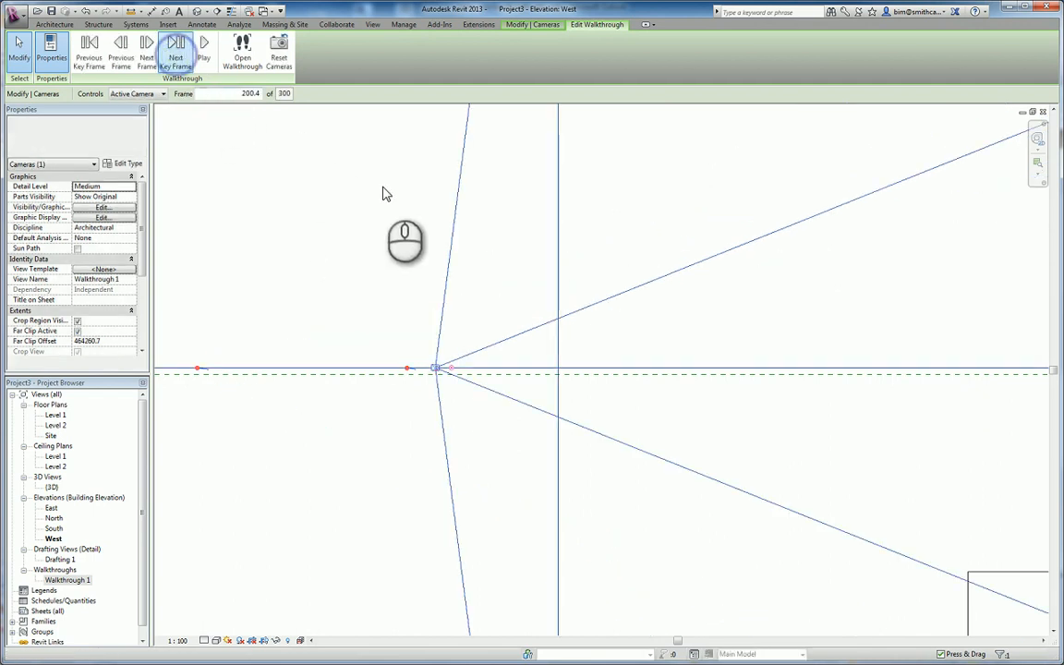
- Lower the fifth key frame's camera target to the reference plane and advance to the sixth key frame
{"action": "left_click_drag", "start_coordinate": [455, 374], "coordinate": [458, 375]}
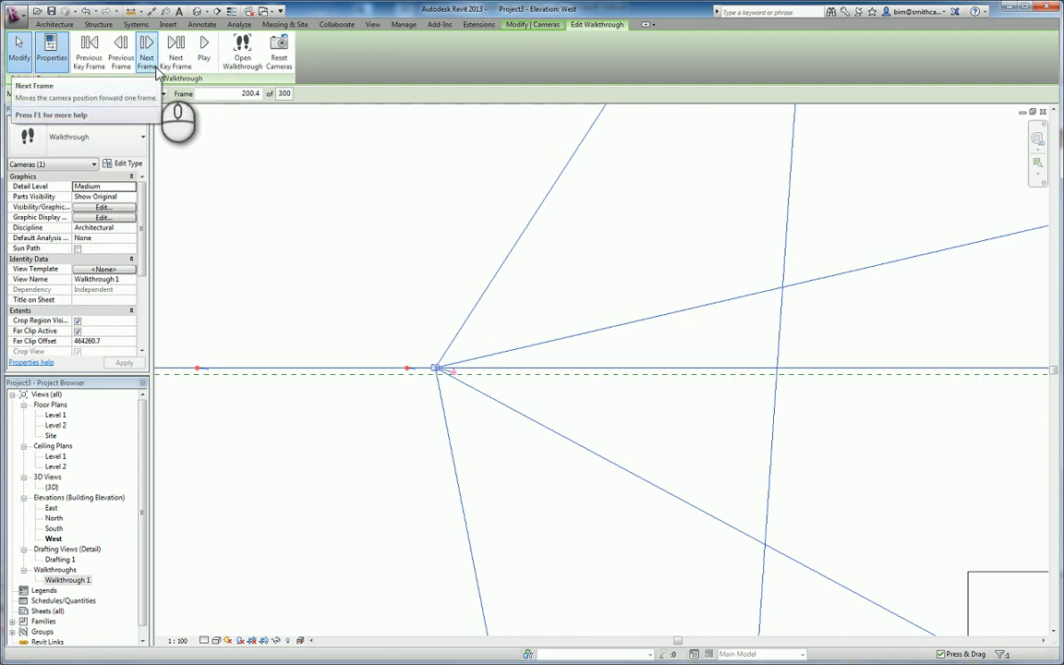
{"action": "left_click", "coordinate": [176, 46]}
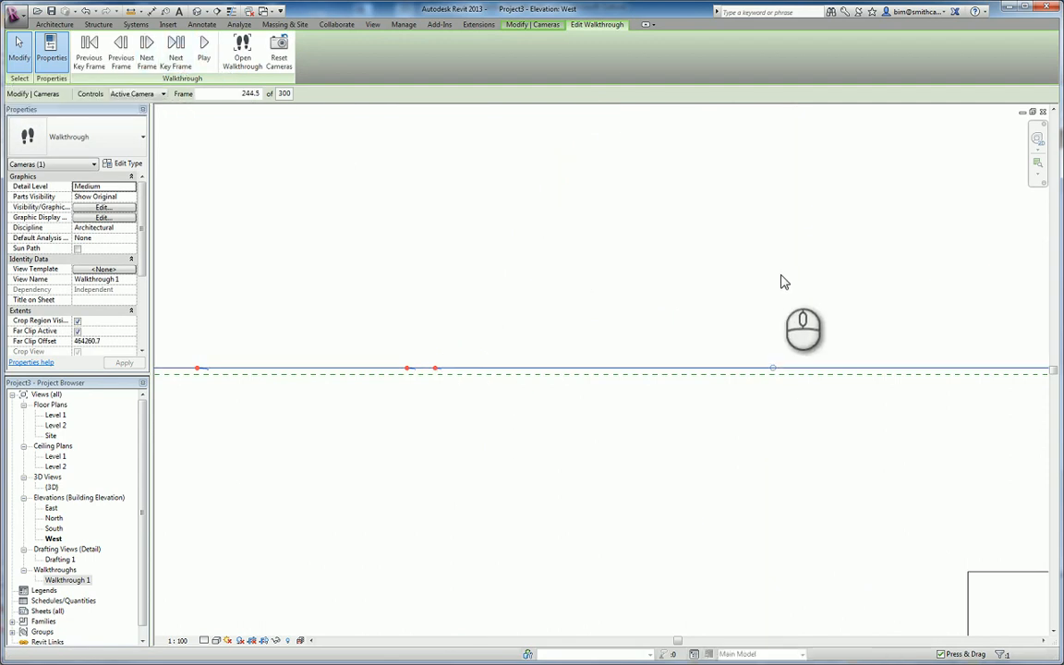
{"action": "left_click", "coordinate": [828, 294]}
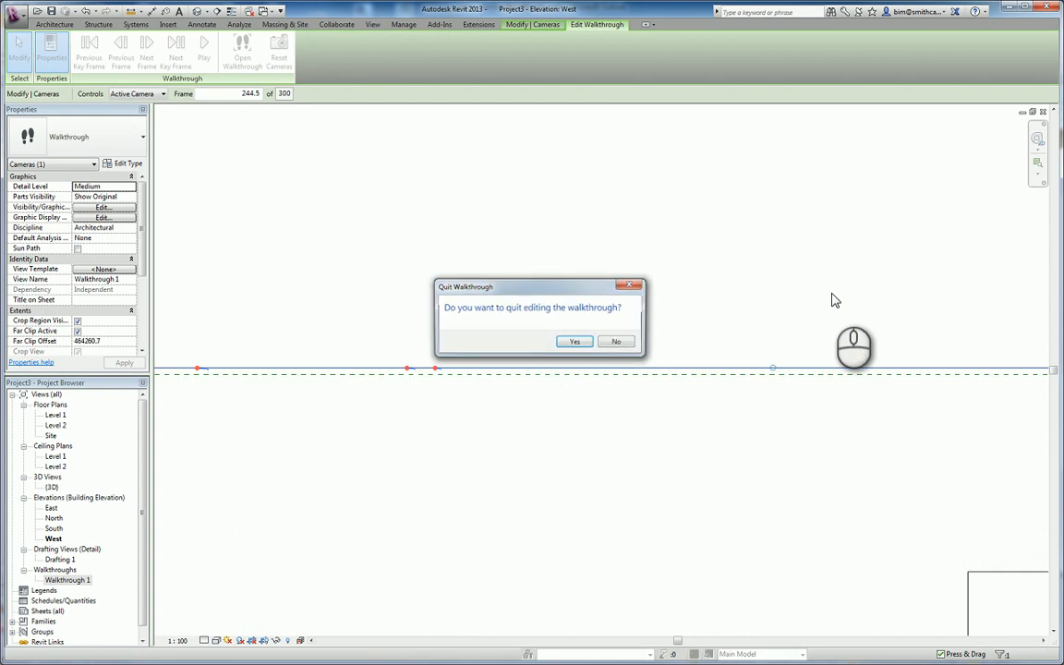
{"action": "key", "text": "Escape"}
- Lower the sixth key frame's camera target to just above the reference plane
{"action": "scroll", "coordinate": [830, 293], "scroll_direction": "down", "scroll_amount": 2}
{"action": "scroll", "coordinate": [836, 294], "scroll_direction": "down", "scroll_amount": 2}
{"action": "middle_click_drag", "start_coordinate": [824, 295], "coordinate": [325, 277]}
{"action": "scroll", "coordinate": [778, 288], "scroll_direction": "up", "scroll_amount": 1}
{"action": "scroll", "coordinate": [777, 293], "scroll_direction": "up", "scroll_amount": 3}
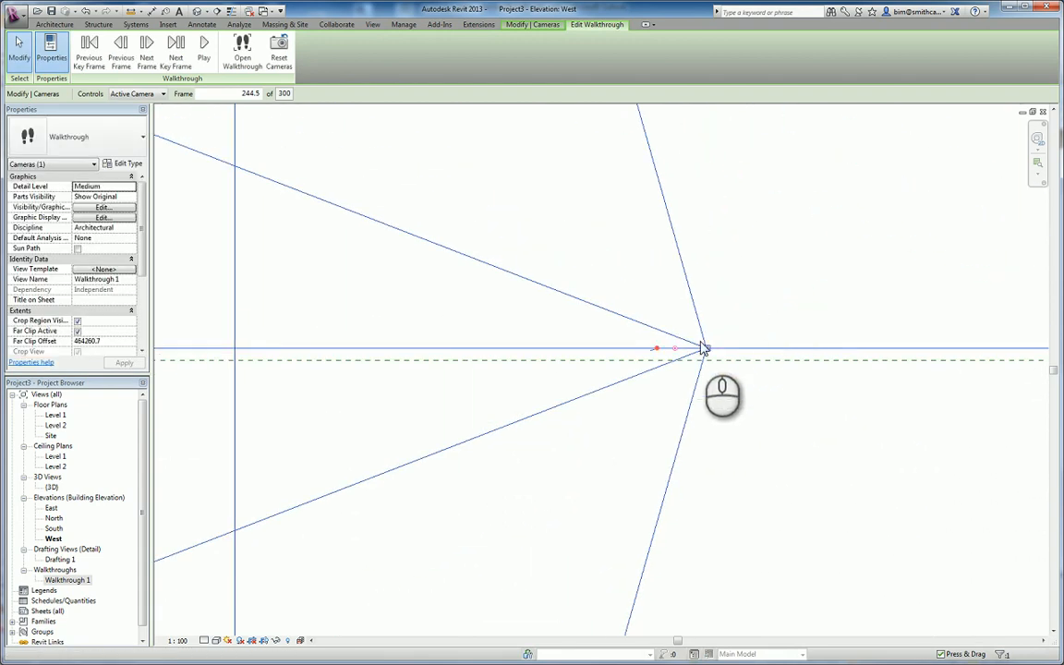
{"action": "left_click_drag", "start_coordinate": [675, 350], "coordinate": [688, 361]}
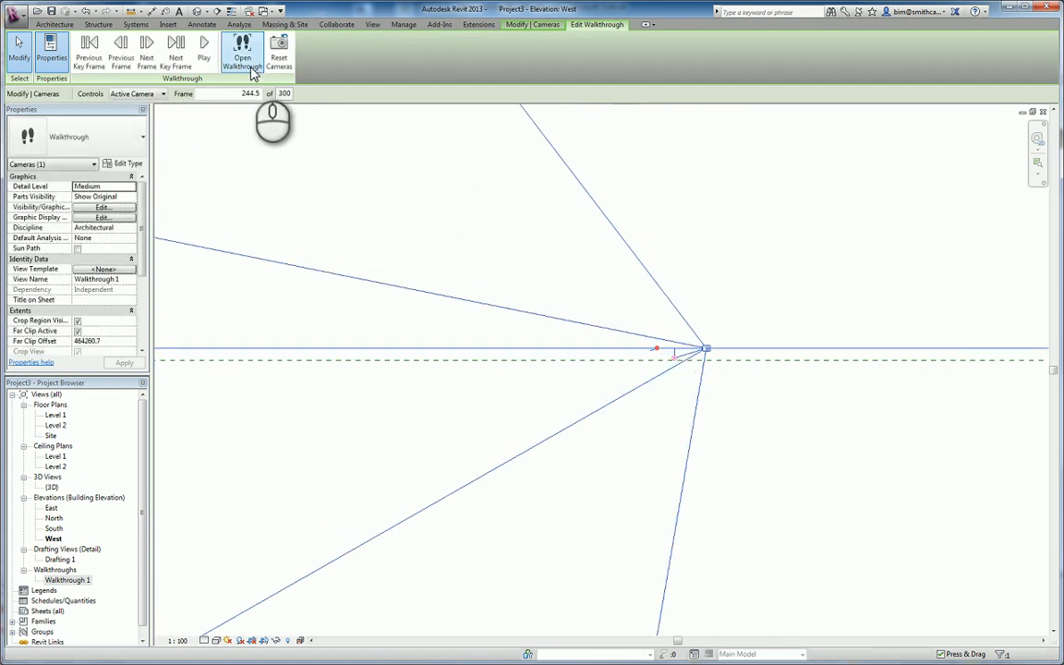
- Advance to the last key frame at frame 300 and lower its camera target to just above the reference plane
{"action": "left_click", "coordinate": [177, 61]}
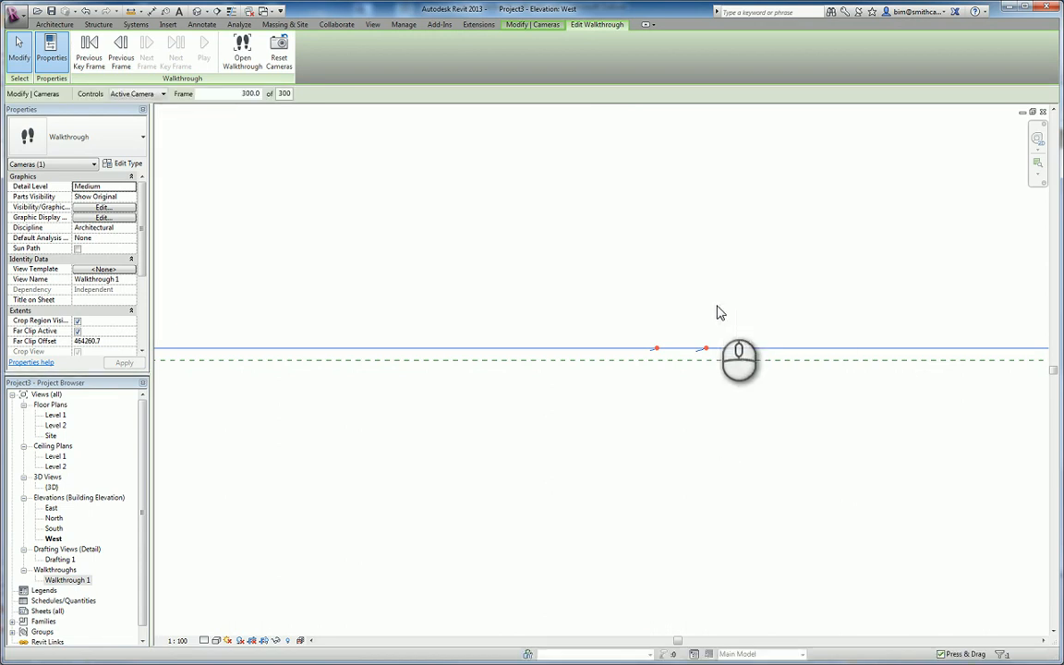
{"action": "scroll", "coordinate": [719, 312], "scroll_direction": "down", "scroll_amount": 3}
{"action": "middle_click_drag", "start_coordinate": [791, 312], "coordinate": [419, 299]}
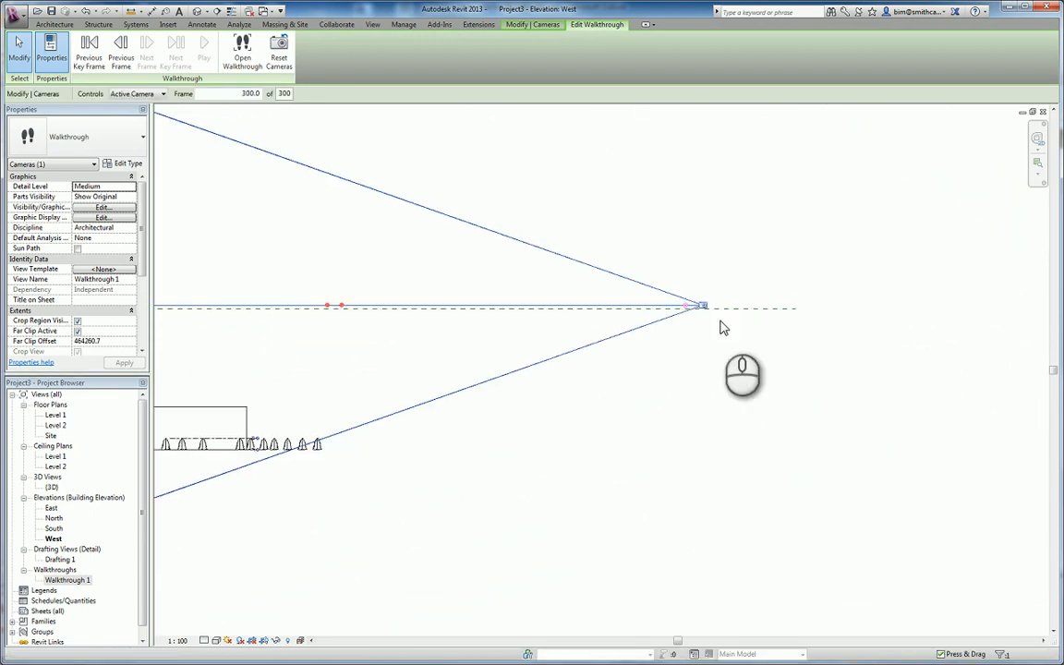
{"action": "scroll", "coordinate": [701, 306], "scroll_direction": "up", "scroll_amount": 4}
{"action": "scroll", "coordinate": [669, 303], "scroll_direction": "up", "scroll_amount": 2}
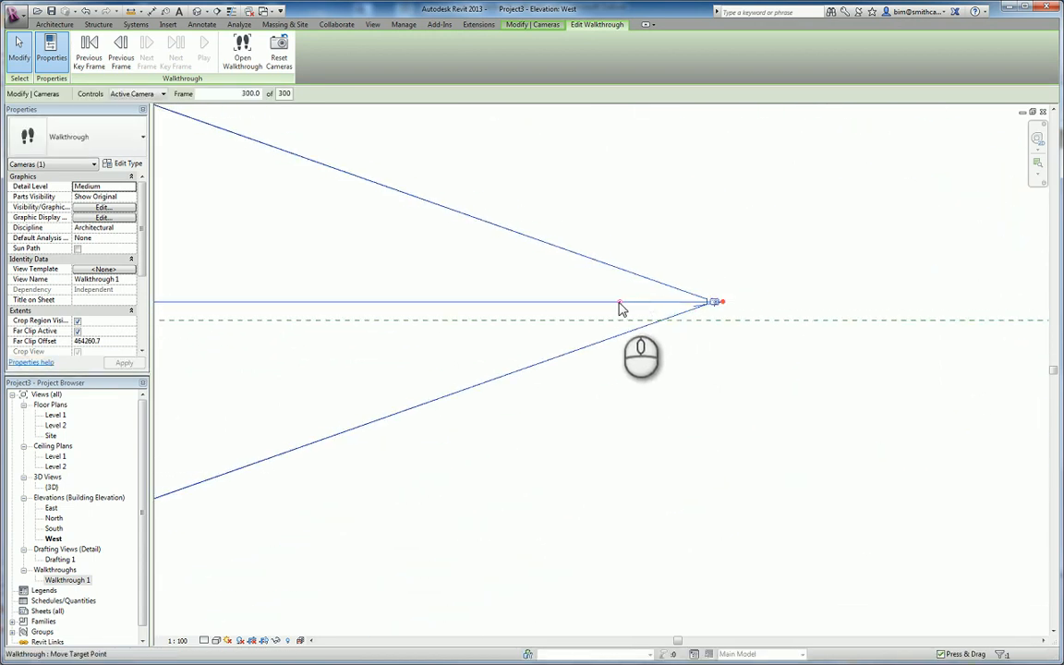
{"action": "left_click_drag", "start_coordinate": [619, 305], "coordinate": [621, 316]}
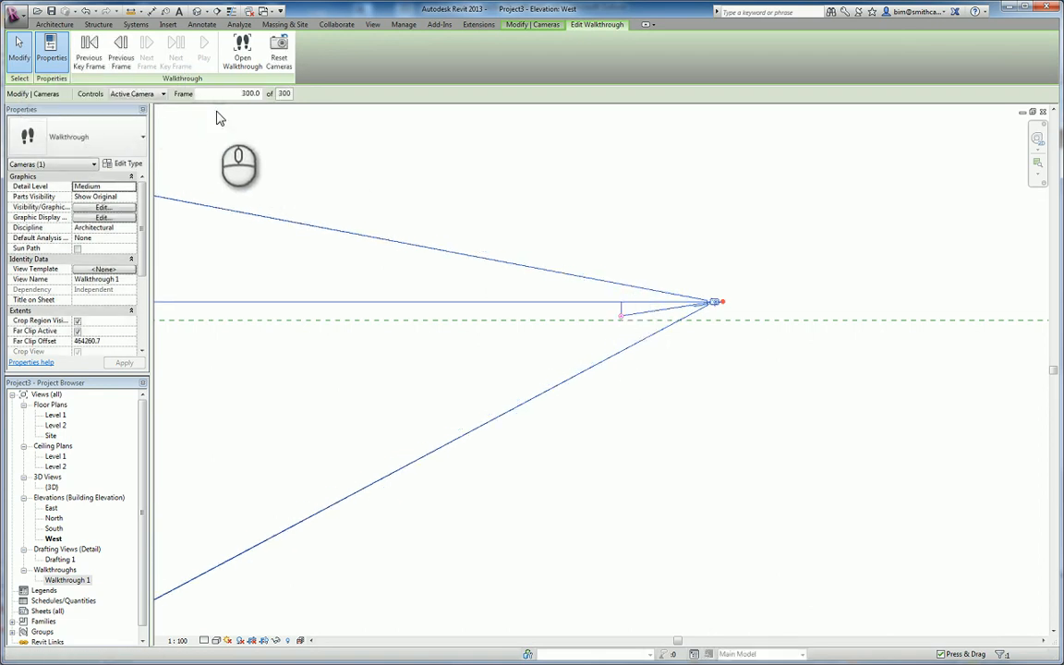
- Go back to the sixth key frame to check its camera in the elevation, and open the walkthrough view
{"action": "scroll", "coordinate": [376, 259], "scroll_direction": "down", "scroll_amount": 4}
{"action": "middle_click_drag", "start_coordinate": [379, 252], "coordinate": [716, 284]}
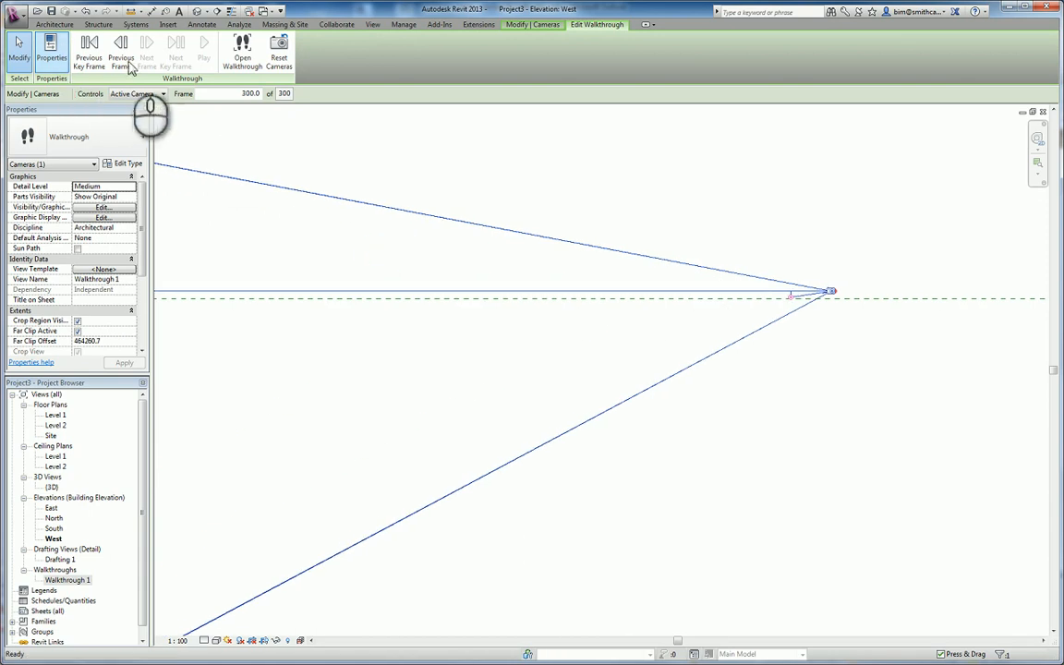
{"action": "left_click", "coordinate": [91, 57]}
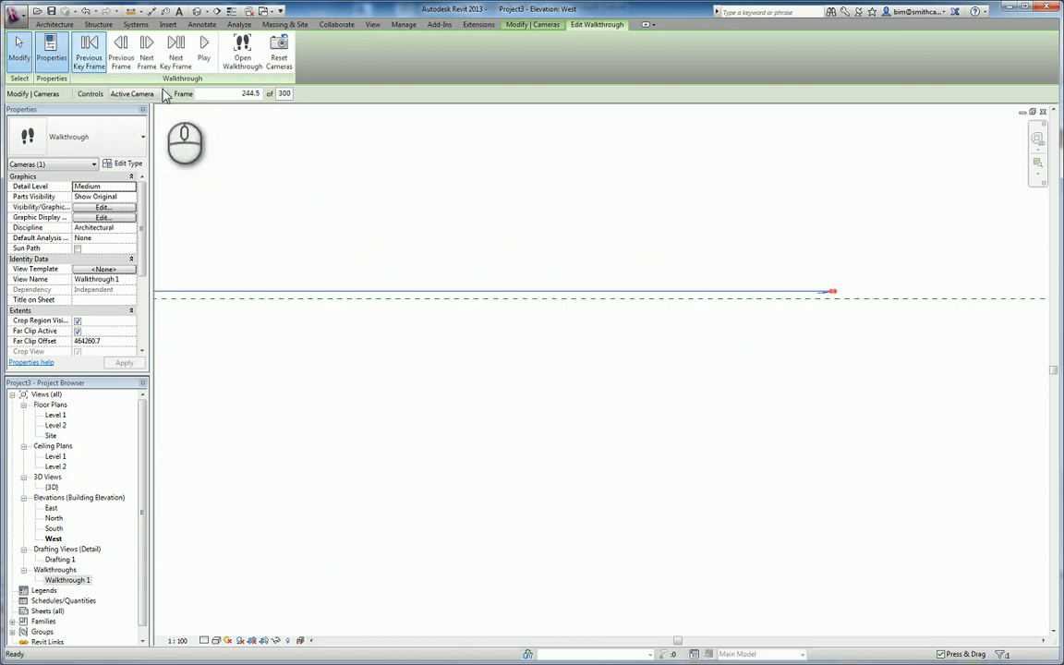
{"action": "right_click", "coordinate": [376, 262]}
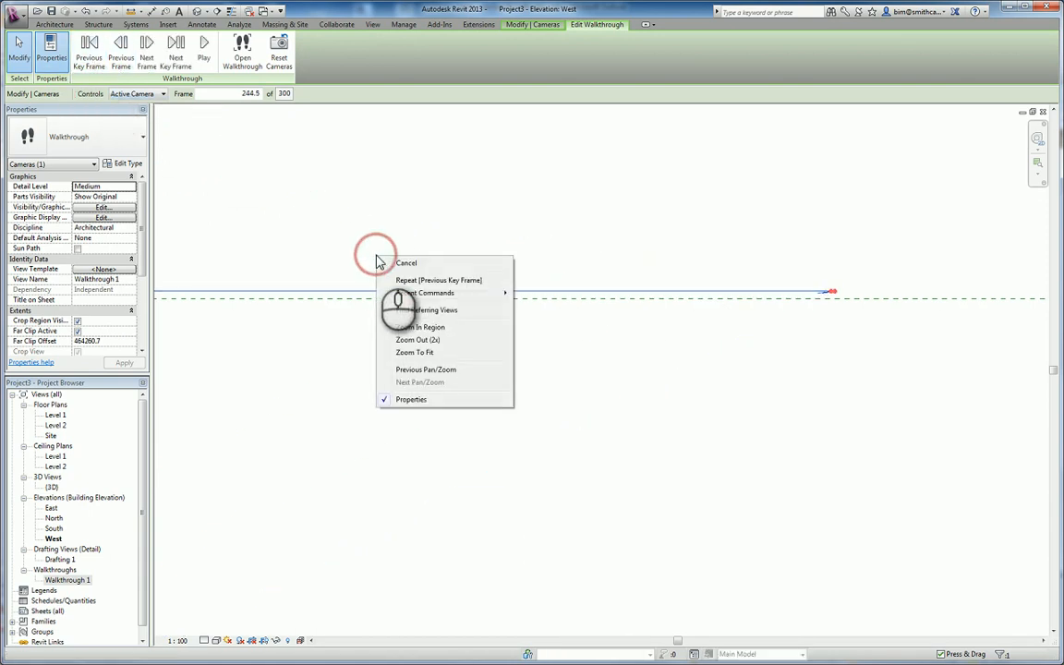
{"action": "scroll", "coordinate": [375, 261], "scroll_direction": "down", "scroll_amount": 3}
{"action": "scroll", "coordinate": [344, 254], "scroll_direction": "down", "scroll_amount": 3}
{"action": "middle_click_drag", "start_coordinate": [345, 254], "coordinate": [553, 283]}
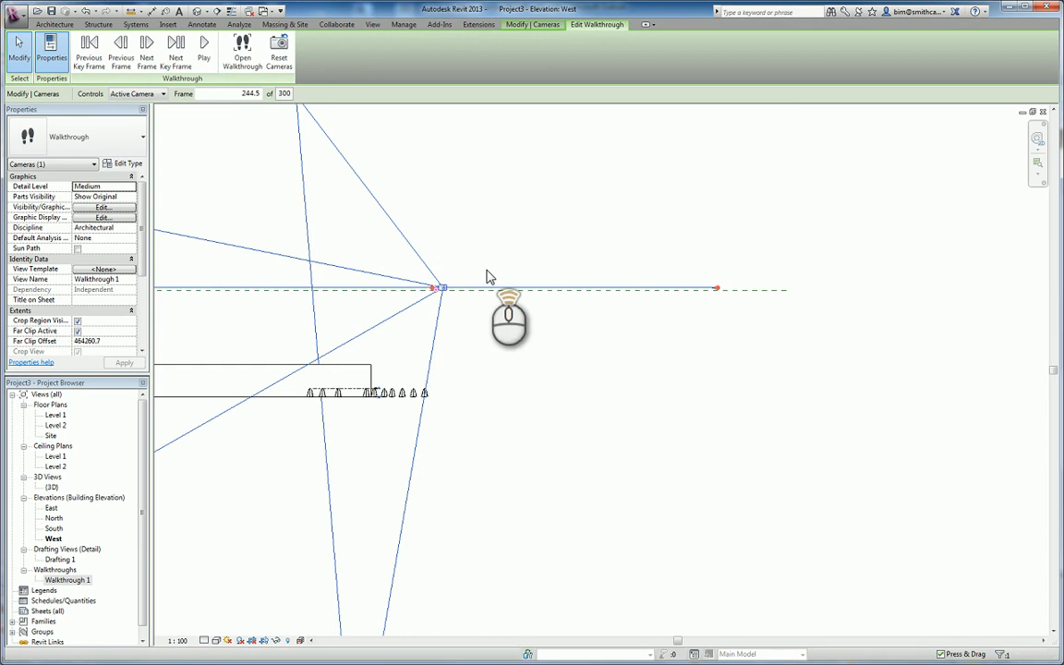
{"action": "scroll", "coordinate": [489, 275], "scroll_direction": "up", "scroll_amount": 1}
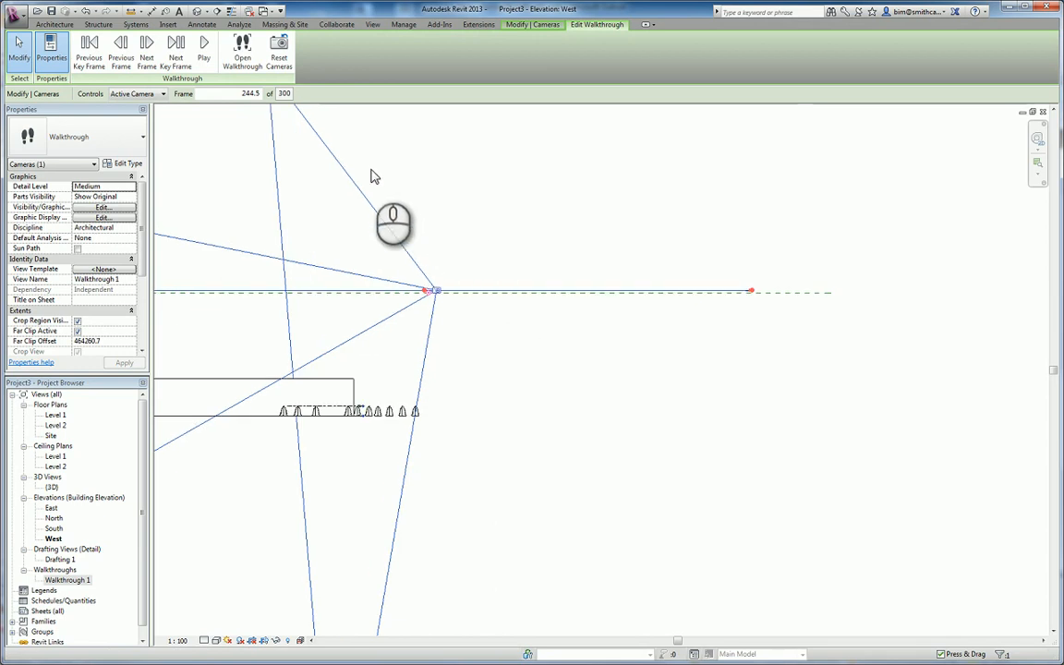
{"action": "left_click", "coordinate": [242, 51]}
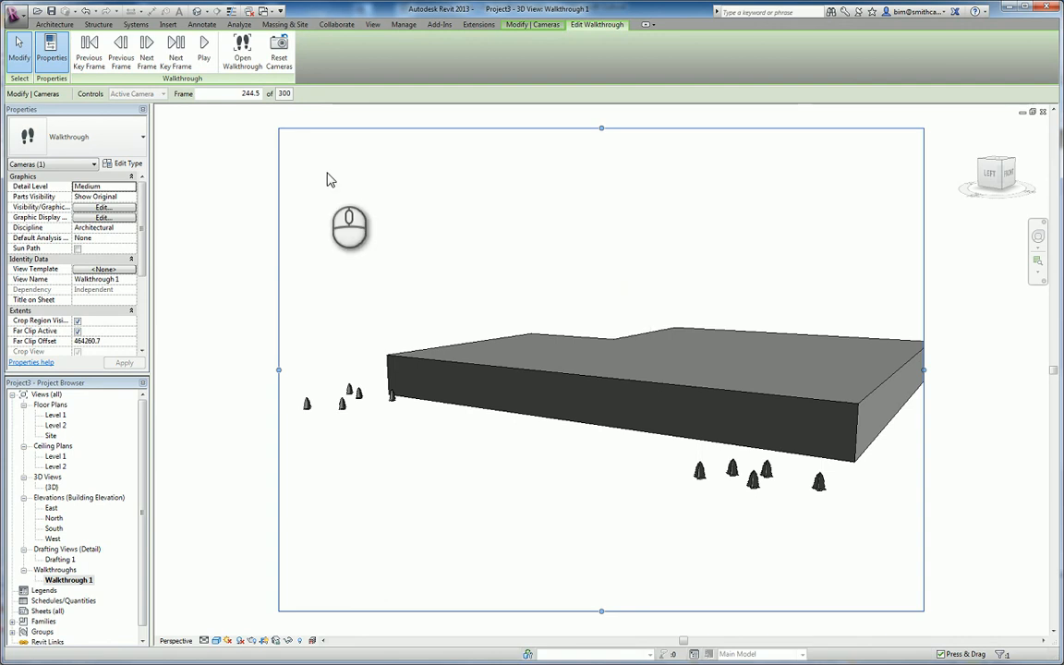
- Set the walkthrough to frame 1 and play it from the beginning
{"action": "left_click", "coordinate": [204, 58]}
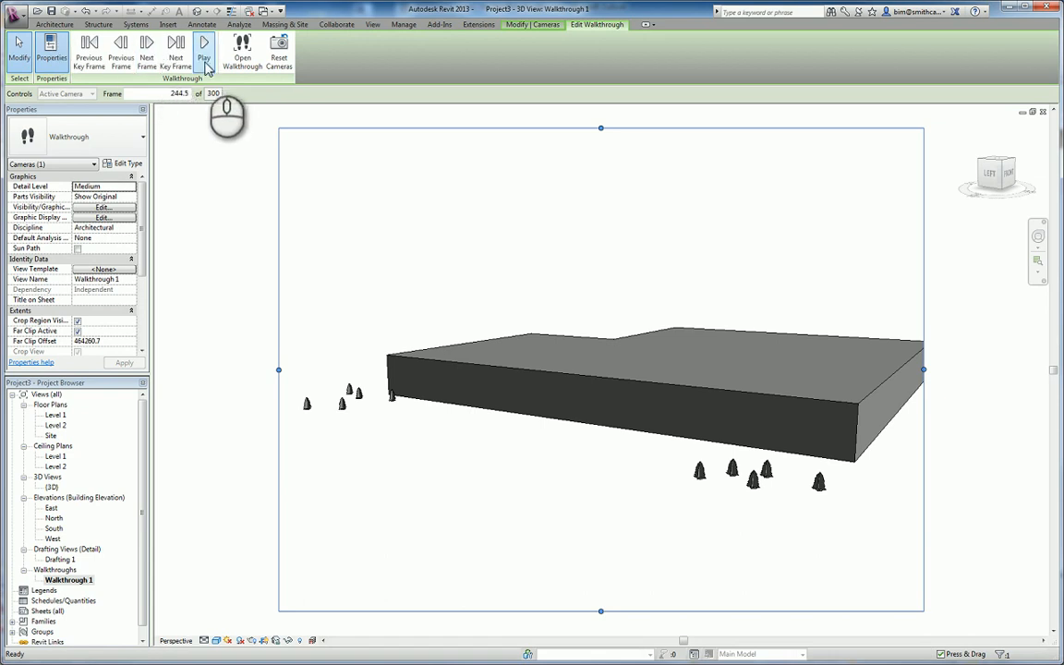
{"action": "left_click", "coordinate": [204, 58]}
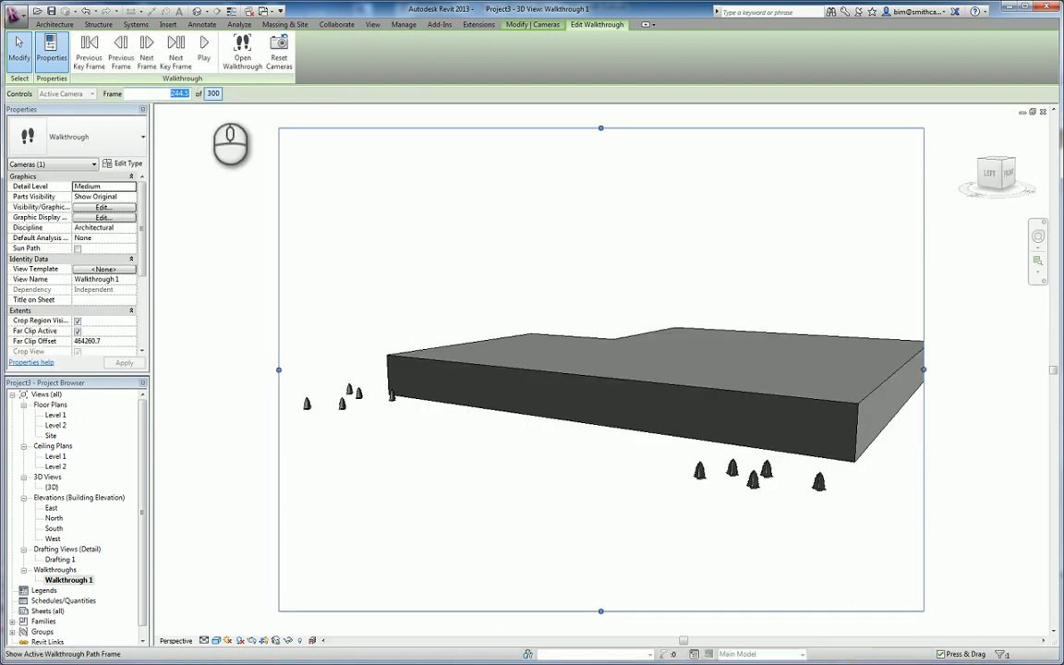
{"action": "key", "text": "Return"}
{"action": "left_click", "coordinate": [204, 48]}
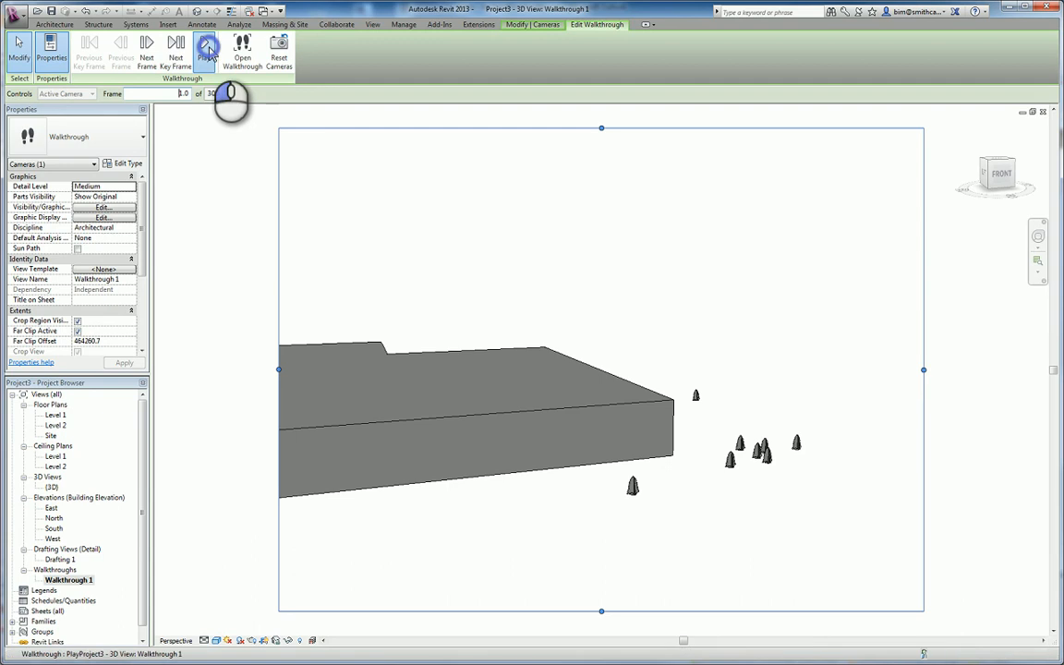